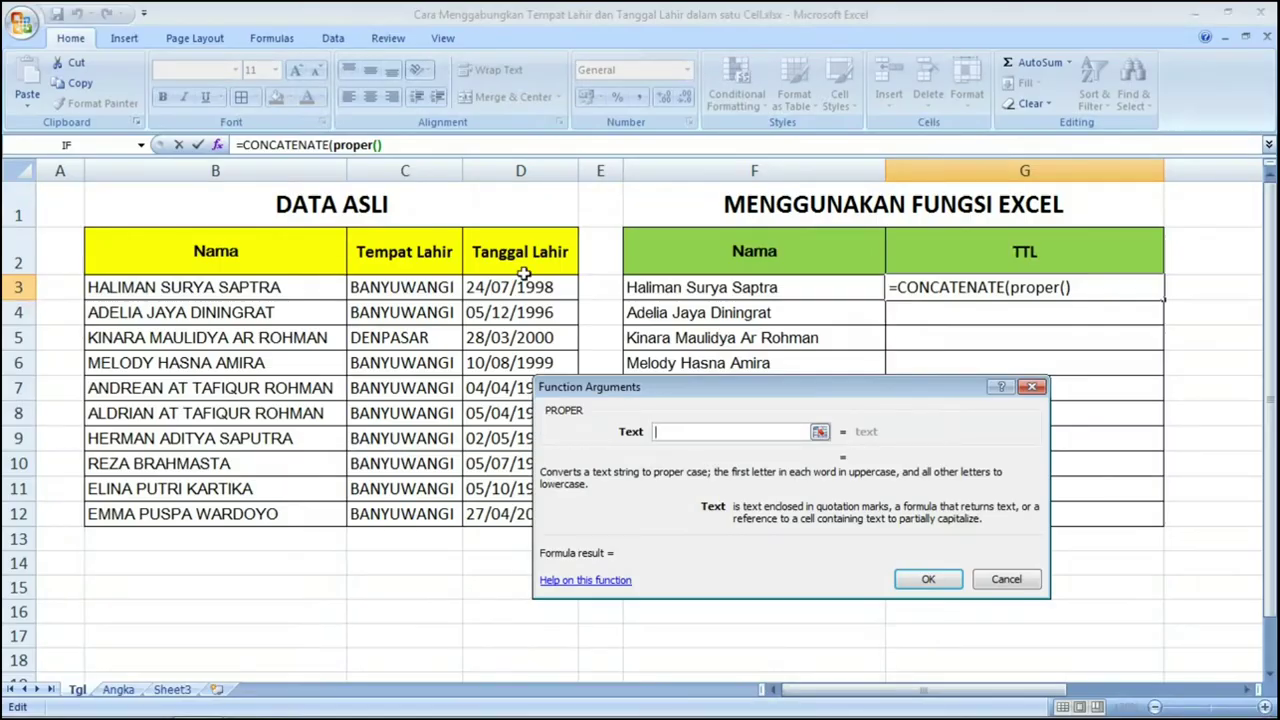
Step: Start the TEXT part of the A13 formula, using the absolute $E$11 total as its value
click(401, 287)
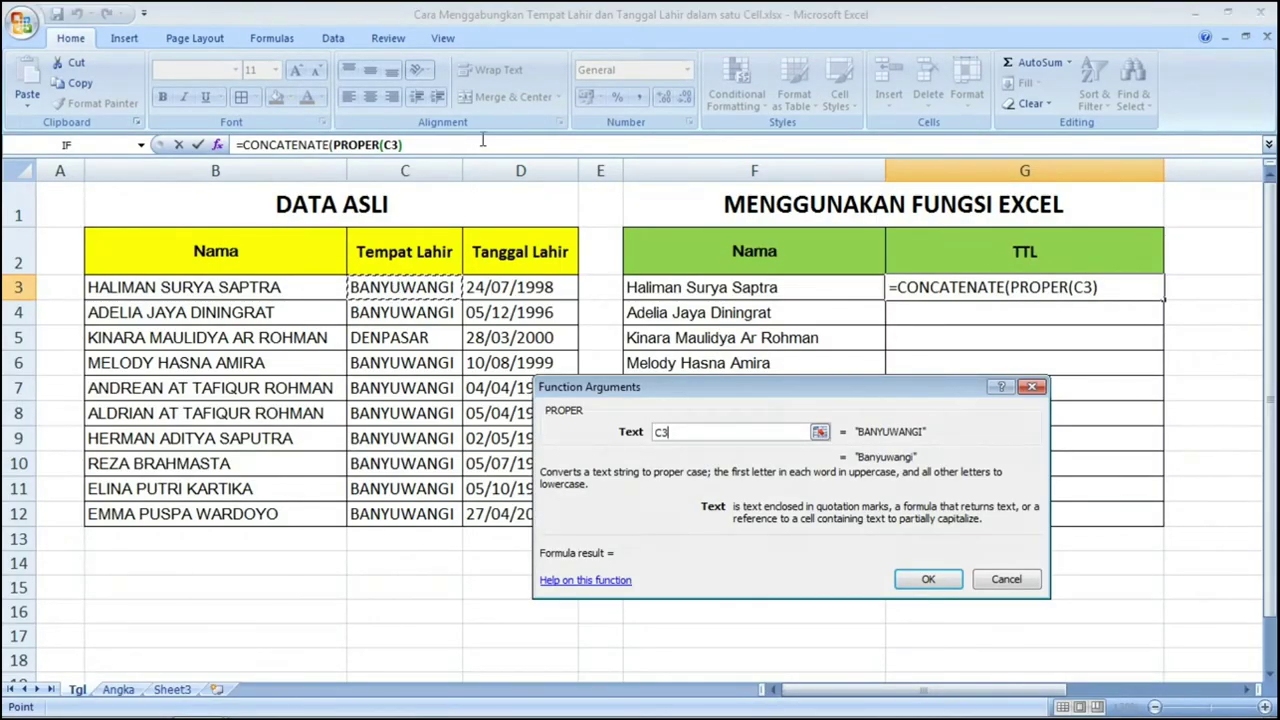
click(440, 144)
text(;)
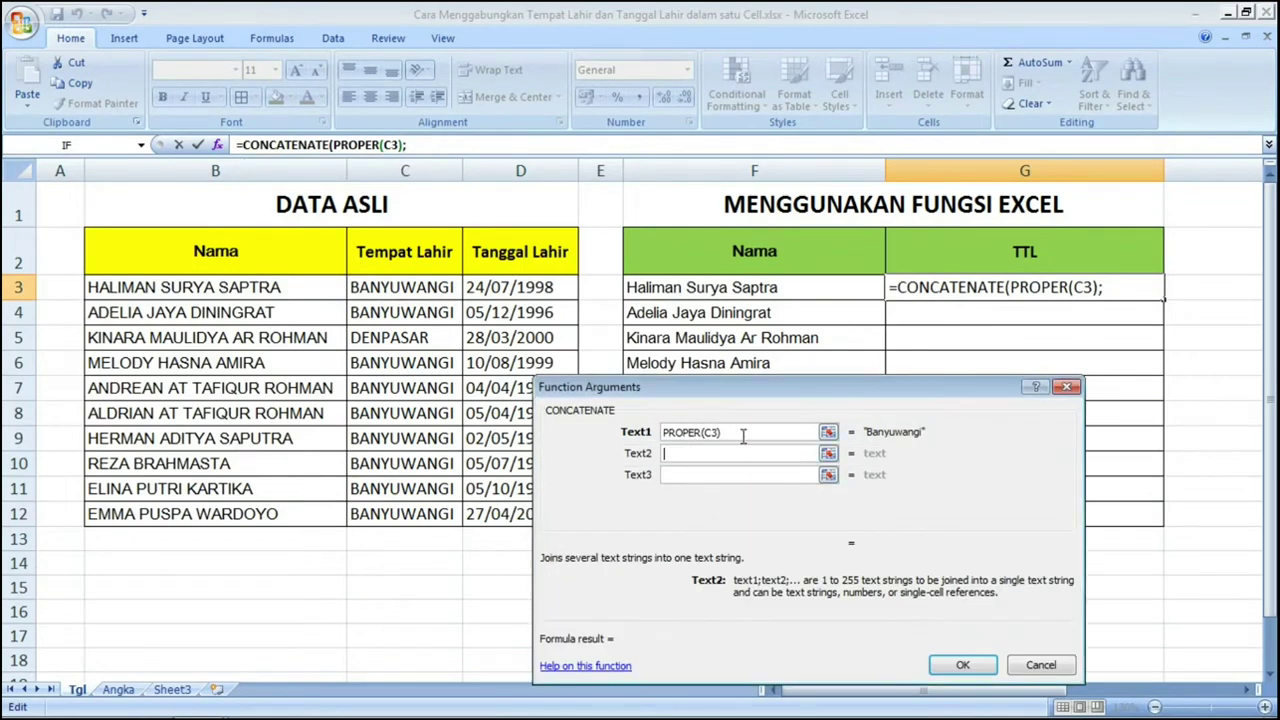
text( text)
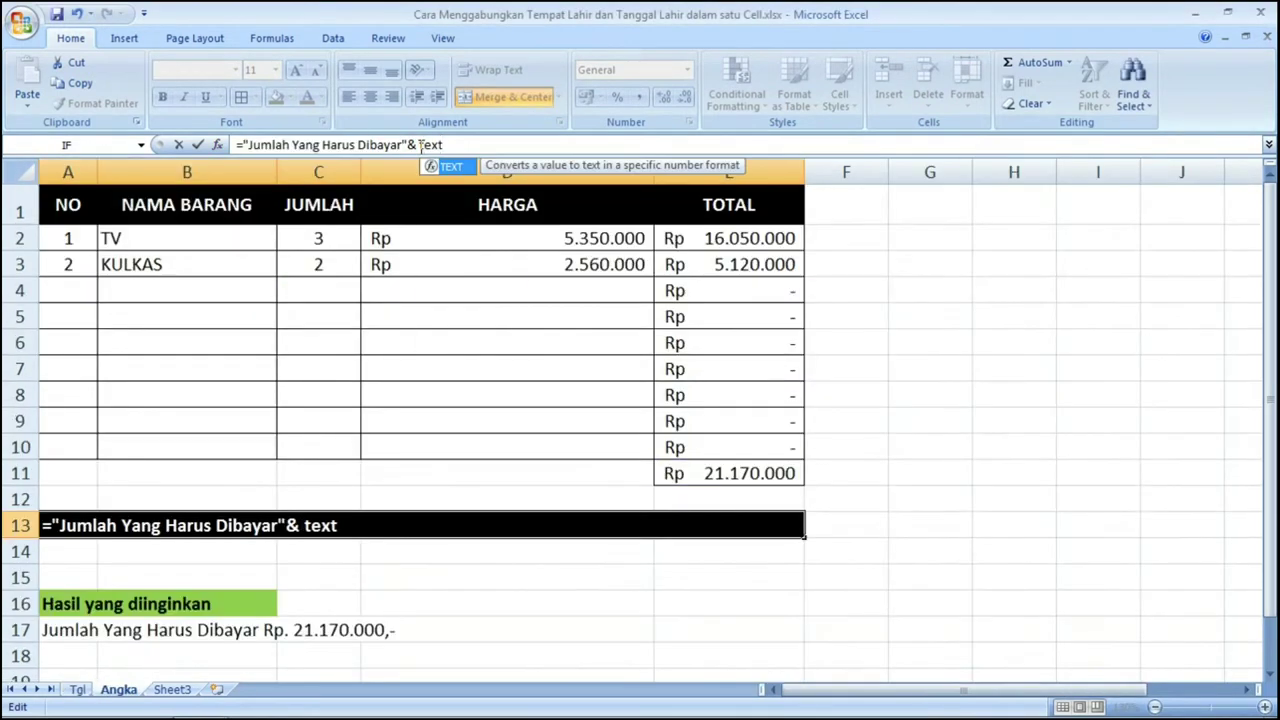
click(218, 145)
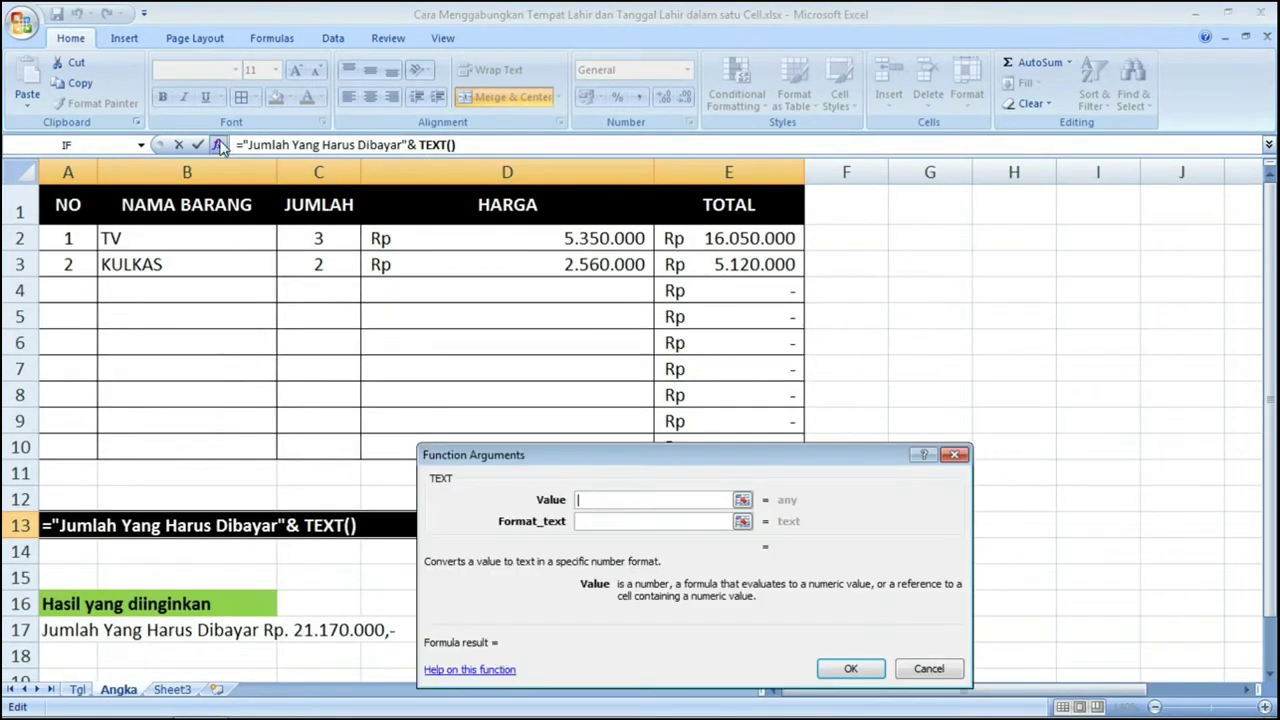
click(736, 474)
key(F4)
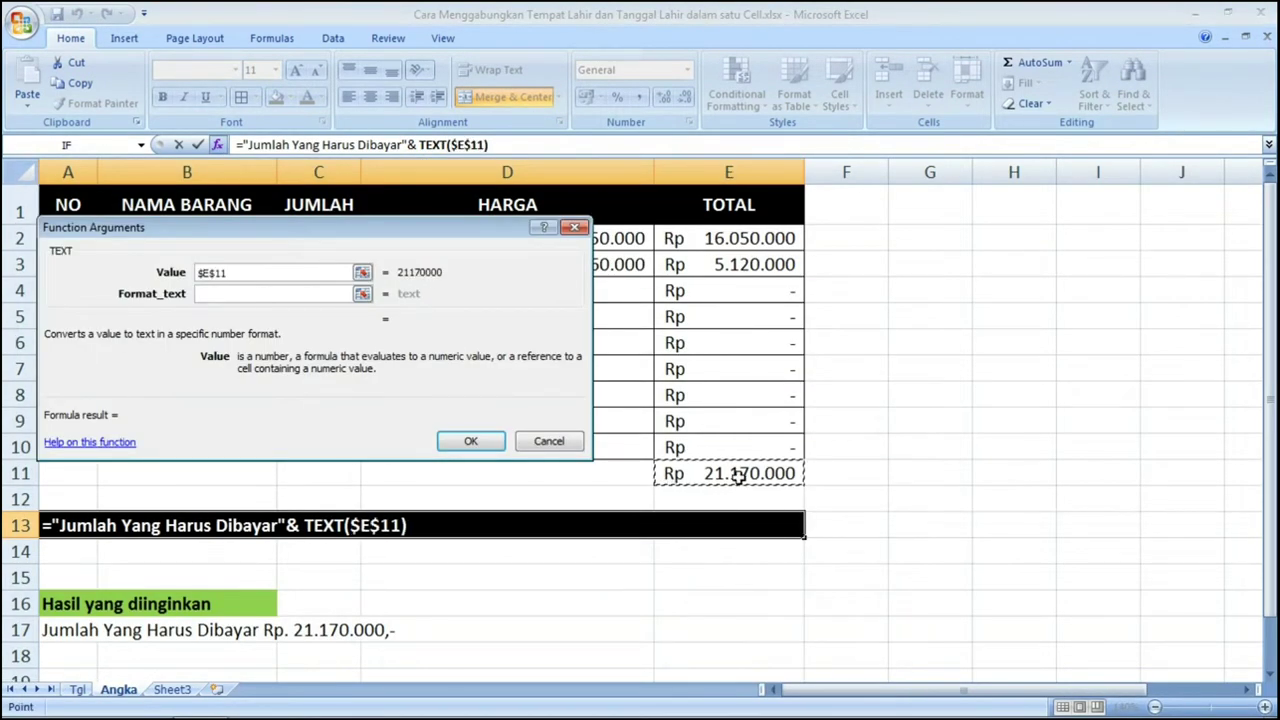
Step: Give TEXT the format "Rp. #.##0,-", confirm it, and fix the spacing in A13's formula
click(203, 293)
text("Rp. )
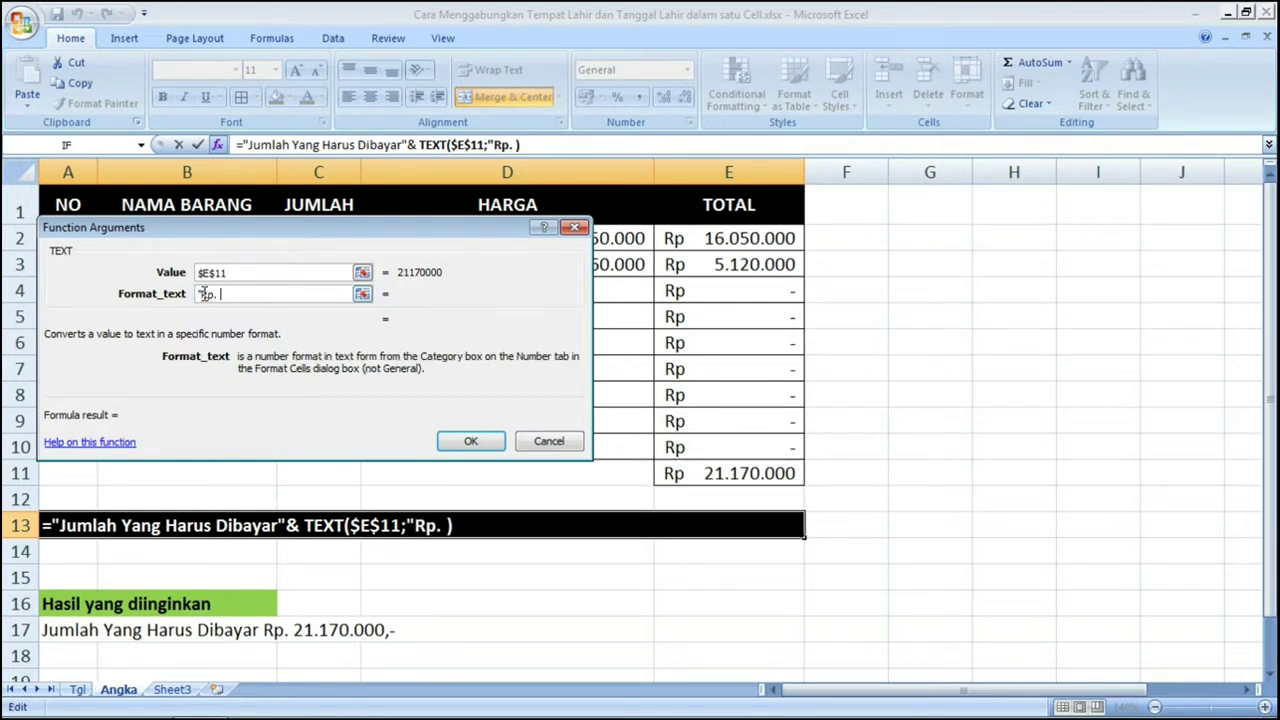
text(#.##0)
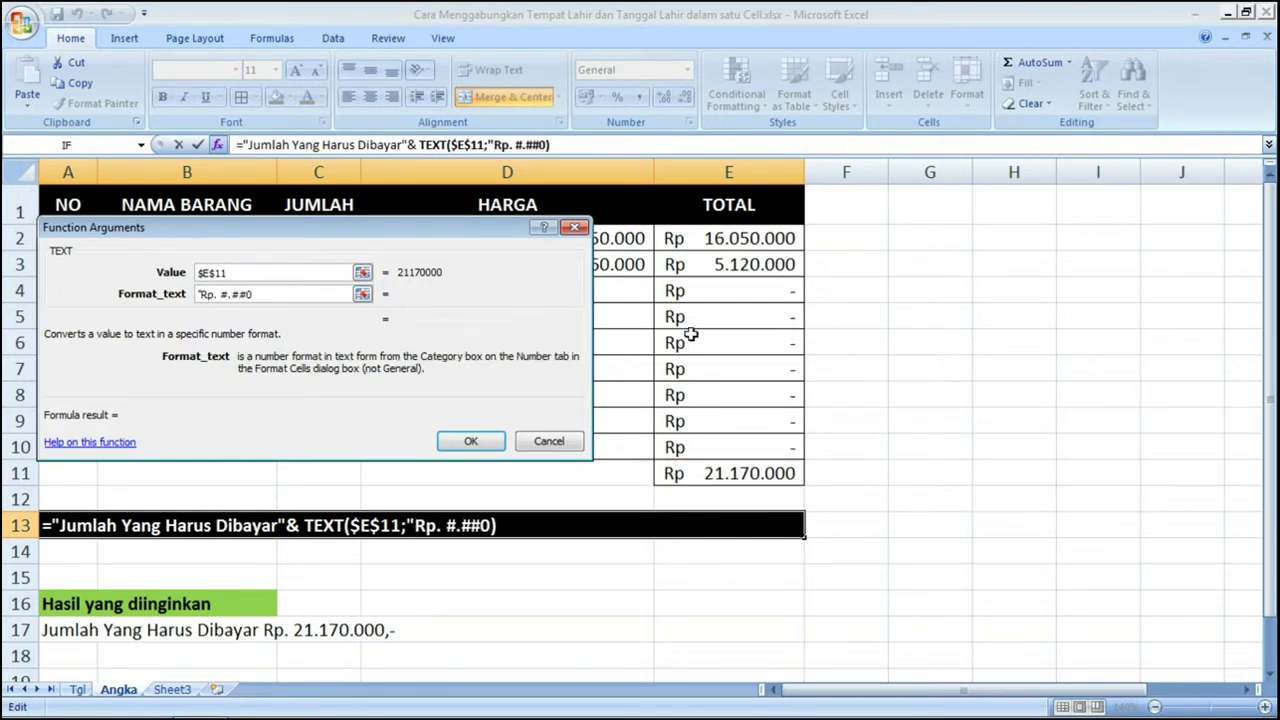
text(,-")
click(470, 441)
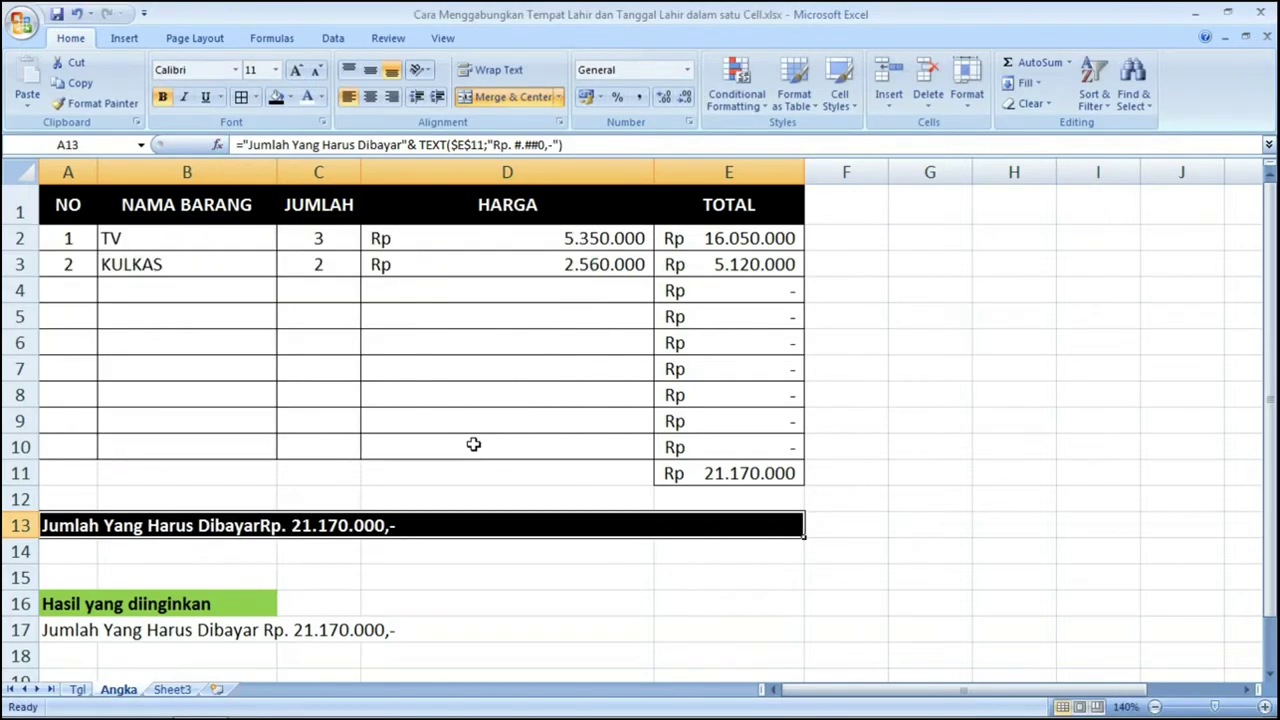
double_click(414, 522)
key(Return)
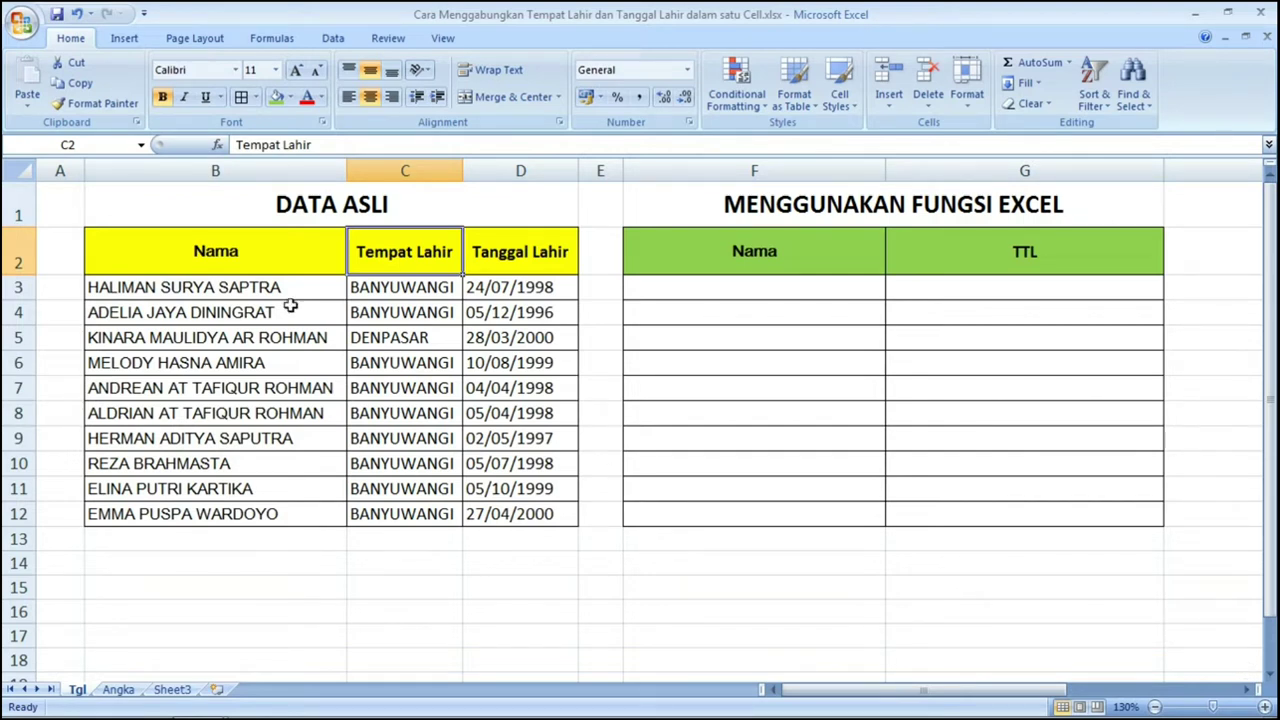
click(177, 287)
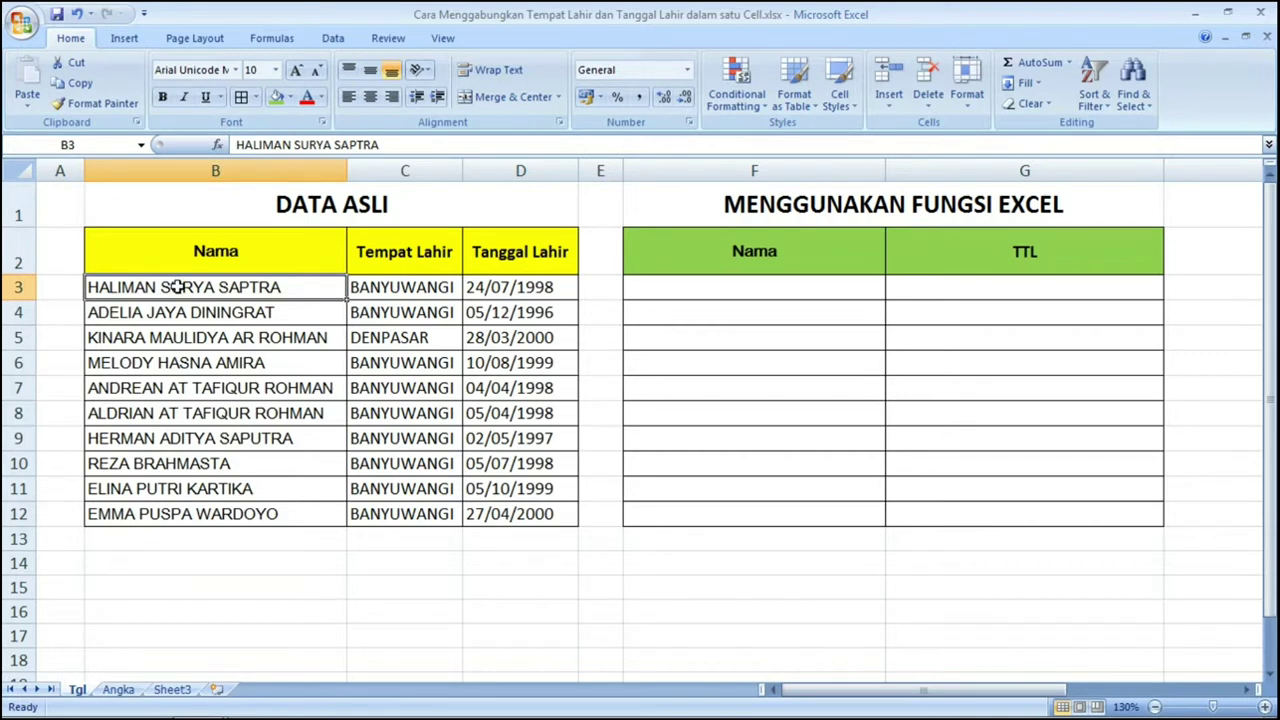
key(Right)
key(Right)
key(Right)
key(Left)
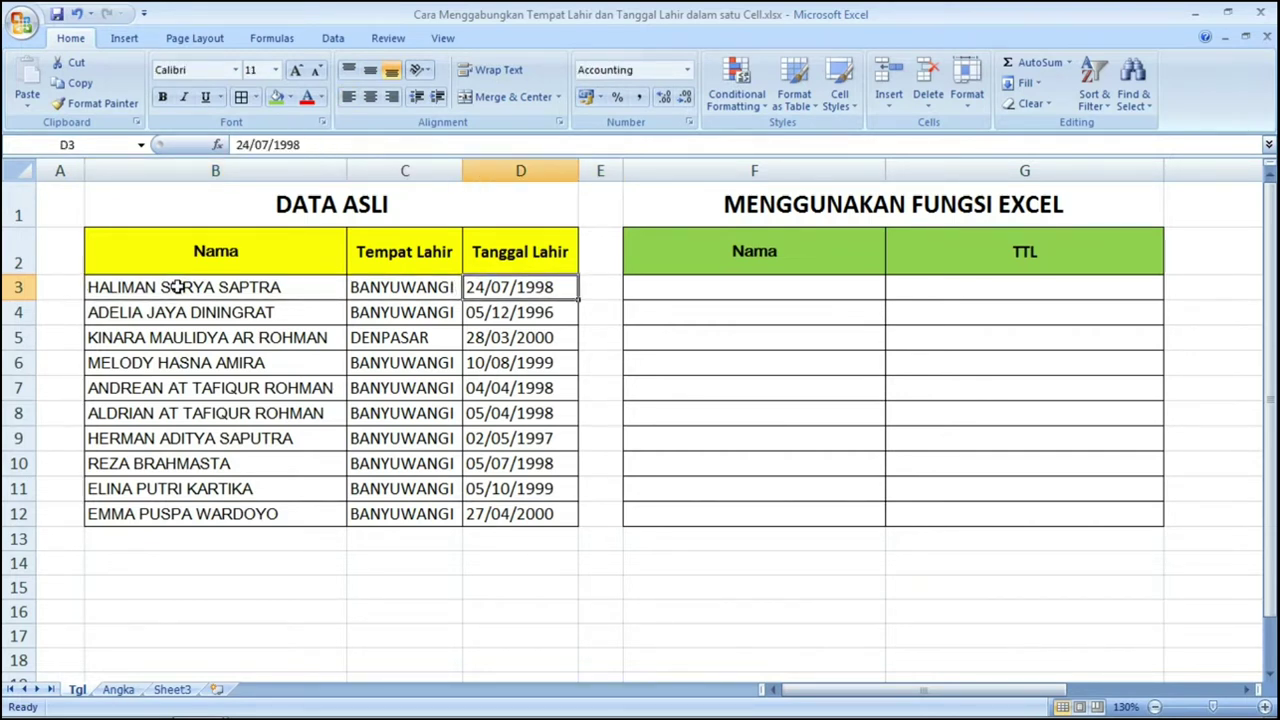
key(Left)
key(Left)
key(Right)
key(Right)
key(Right)
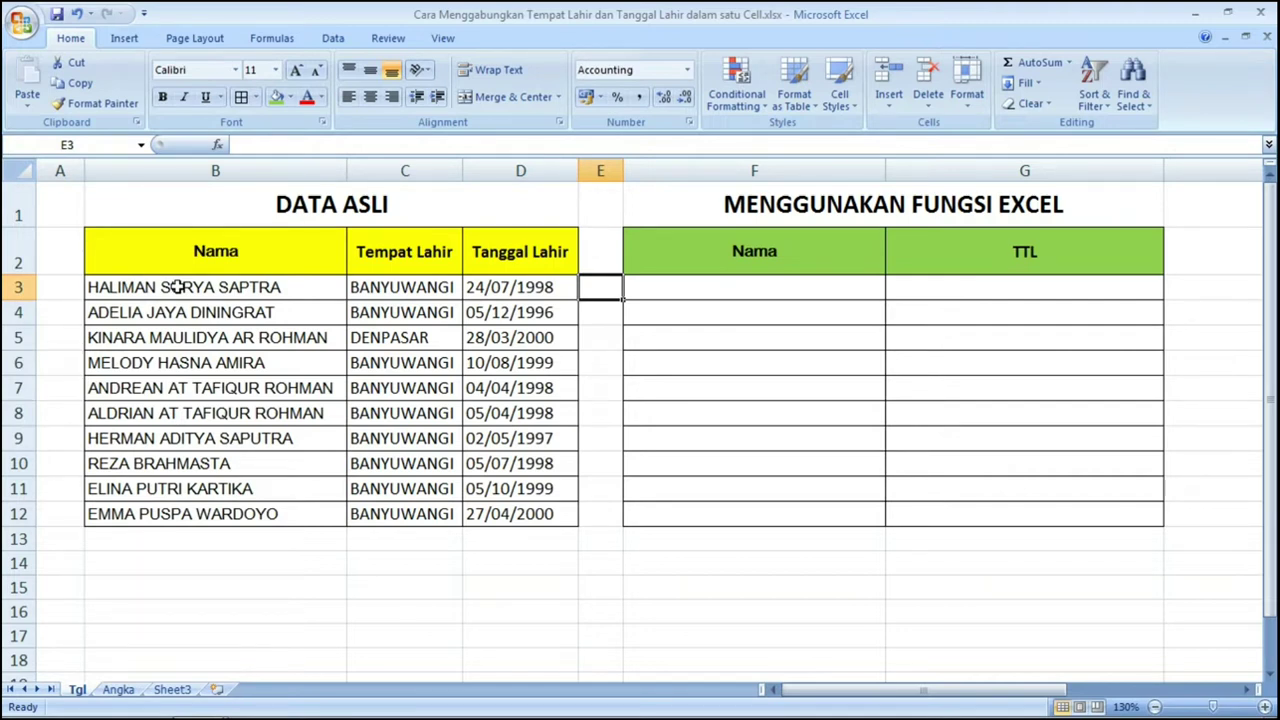
key(Right)
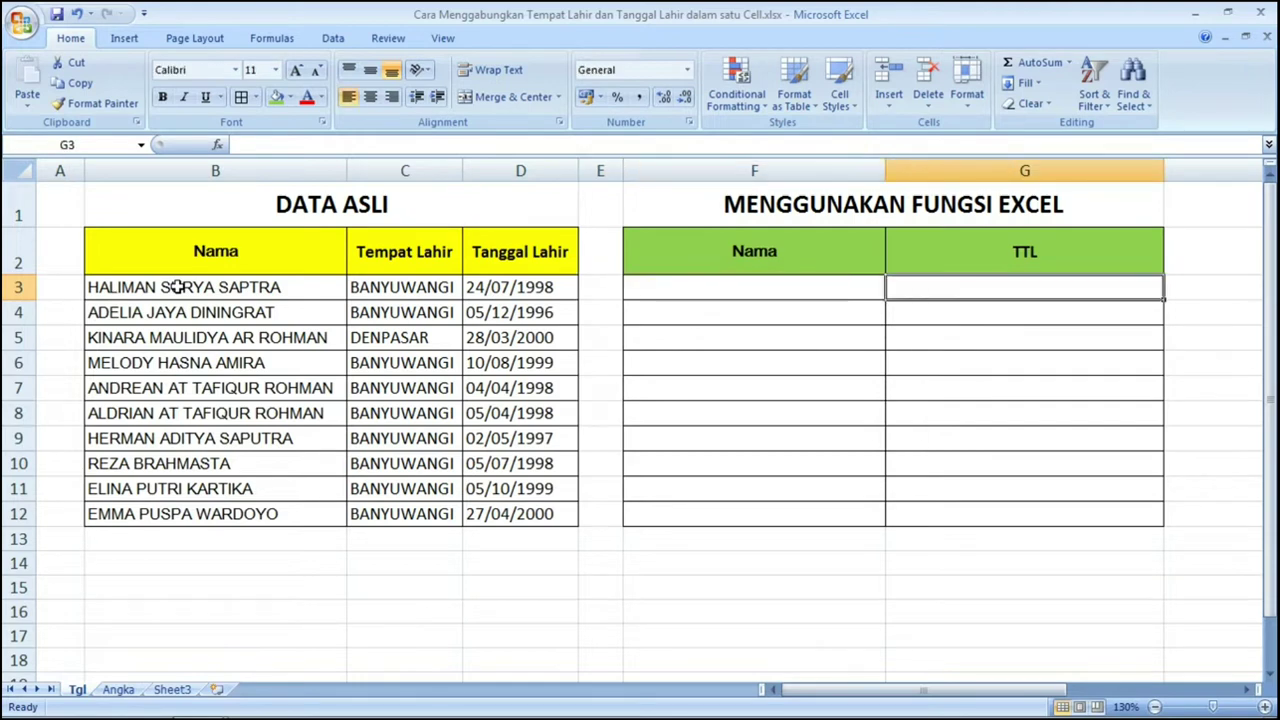
key(Down)
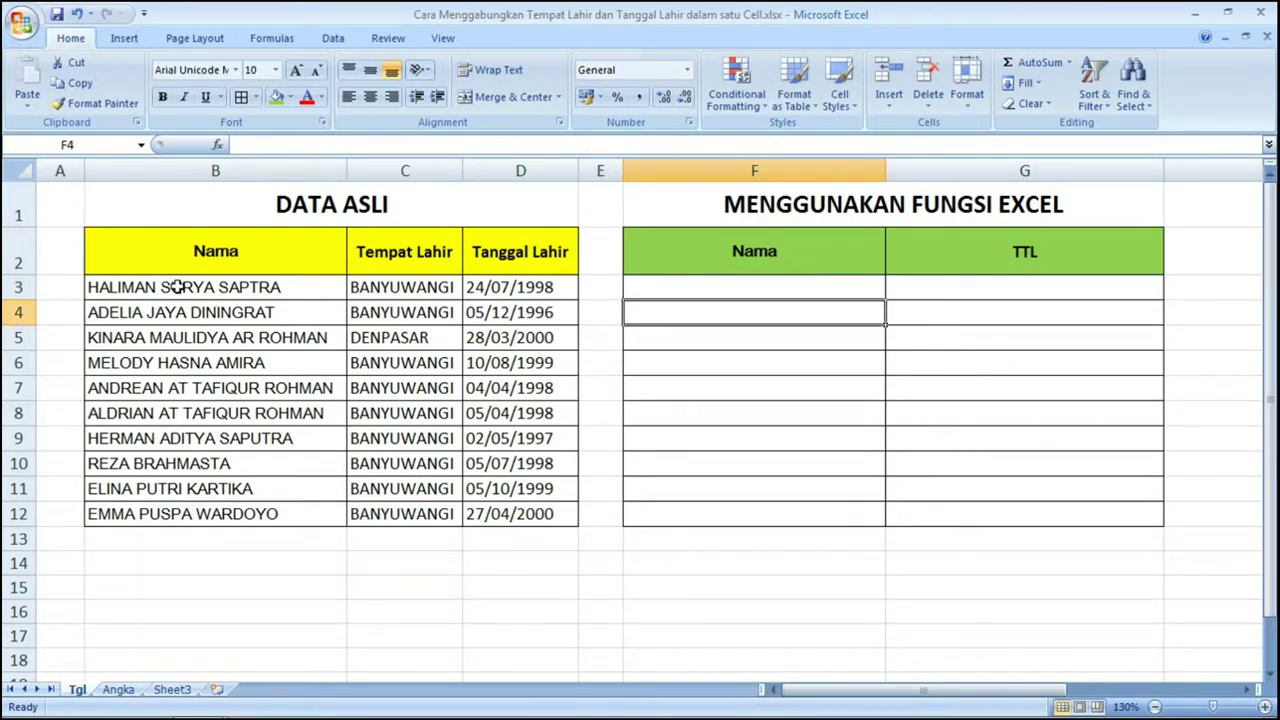
key(Left)
key(Left)
key(Left)
key(Up)
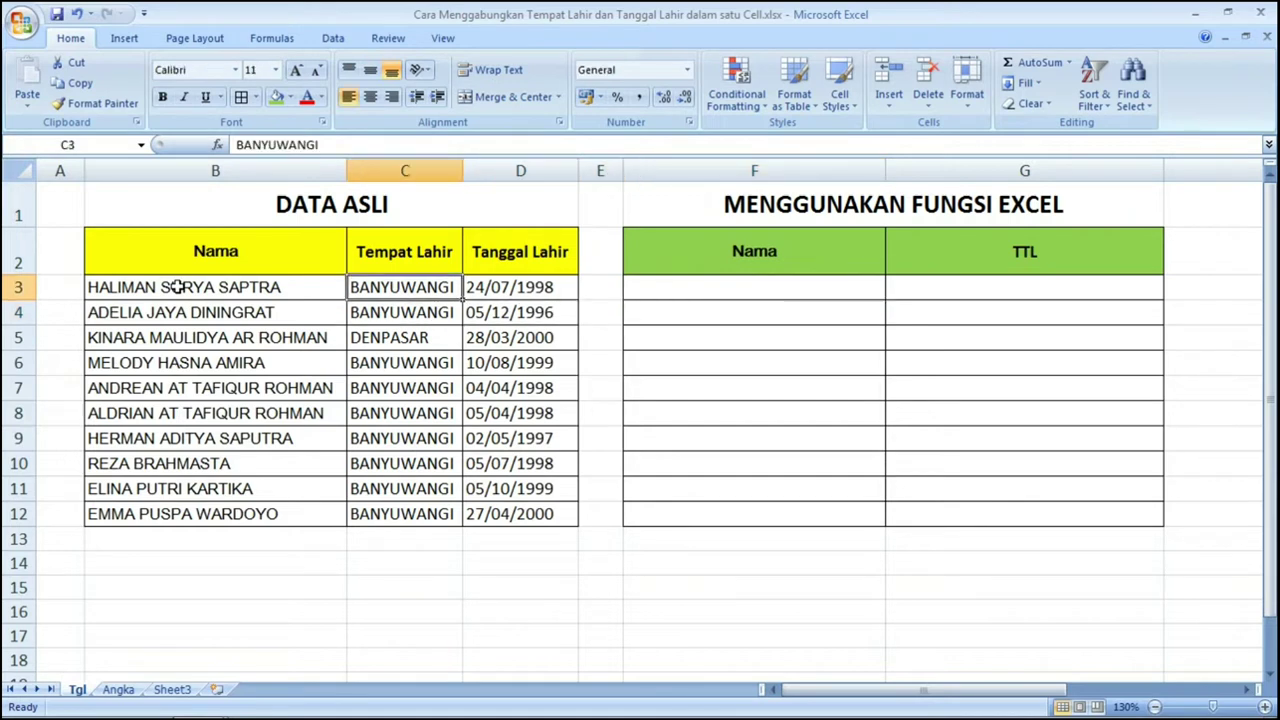
key(Right)
key(Left)
key(Left)
key(Right)
key(Left)
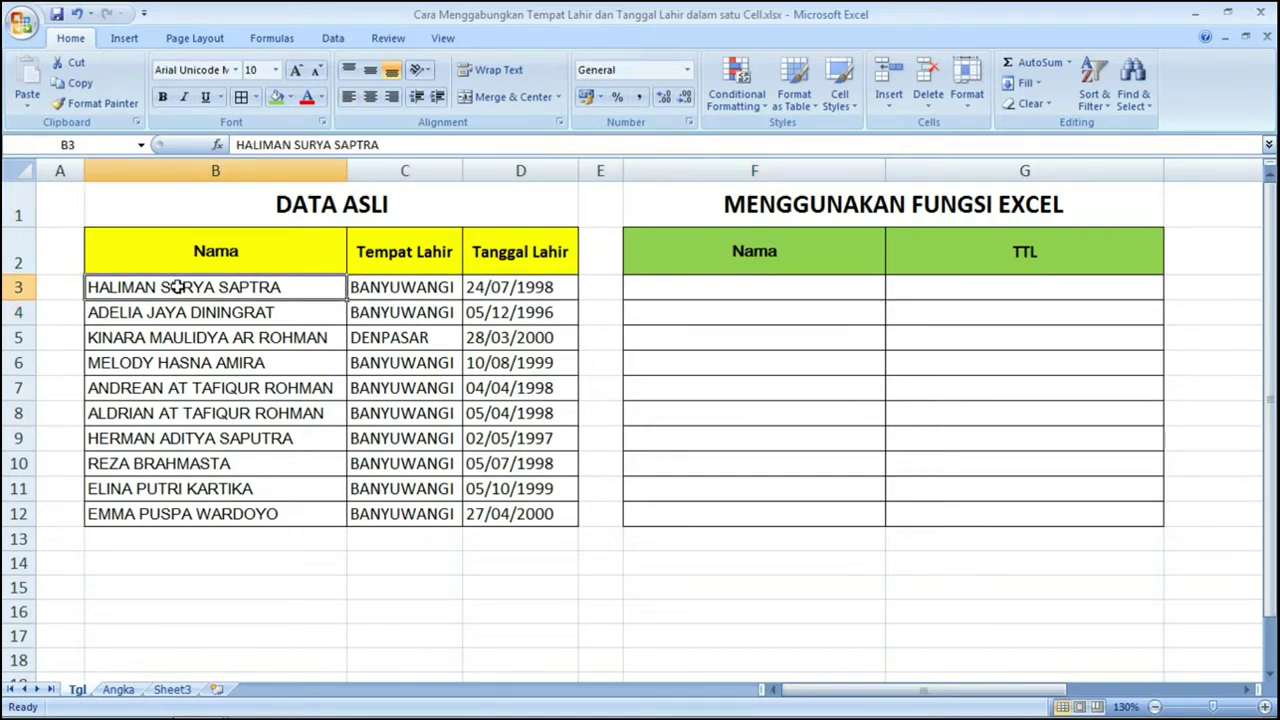
key(Right)
key(Right)
key(Right)
key(Left)
key(Left)
key(Left)
key(Right)
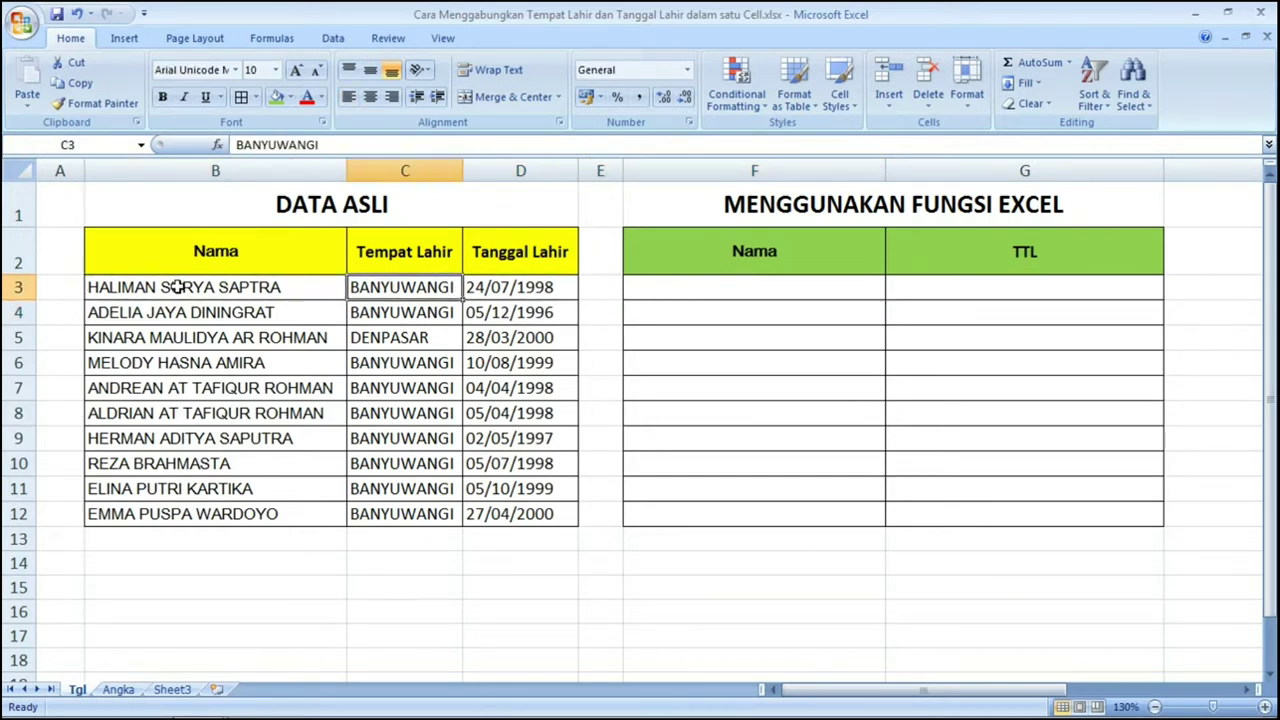
key(Left)
key(Left)
key(Right)
key(Right)
key(Right)
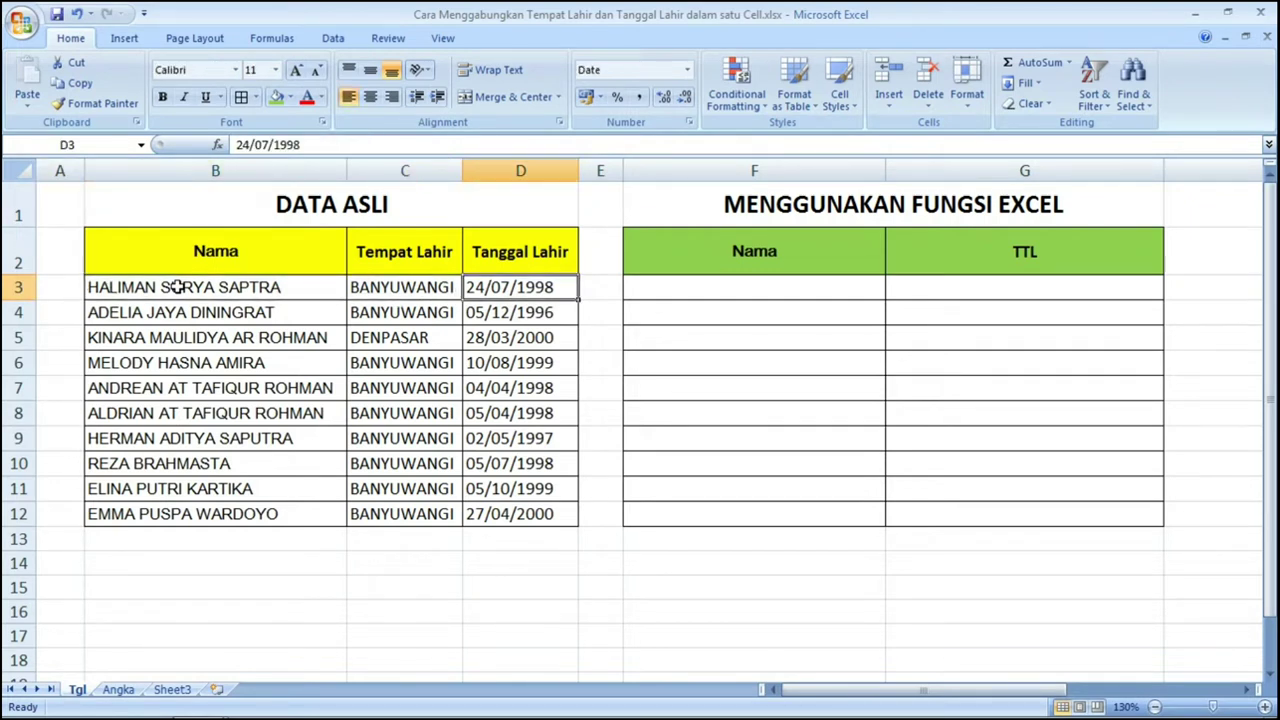
key(Right)
key(Right)
key(Left)
key(Left)
key(Left)
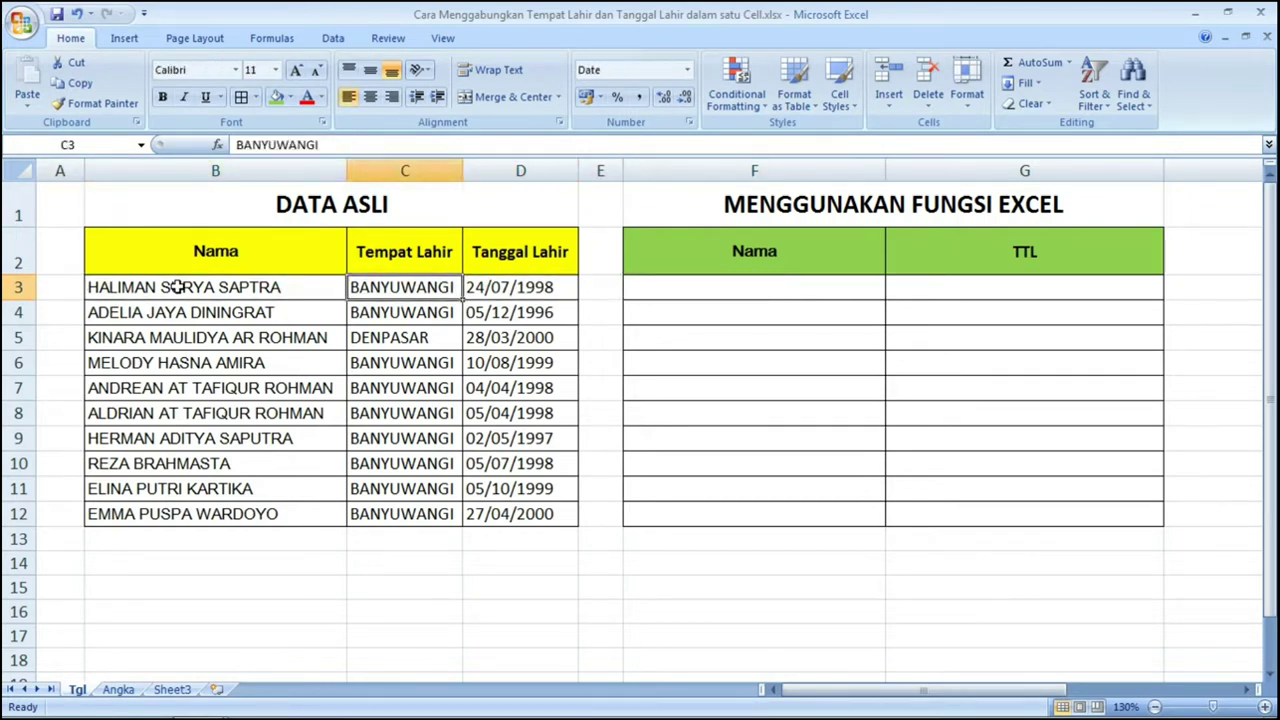
key(Left)
key(Right)
key(Left)
key(Left)
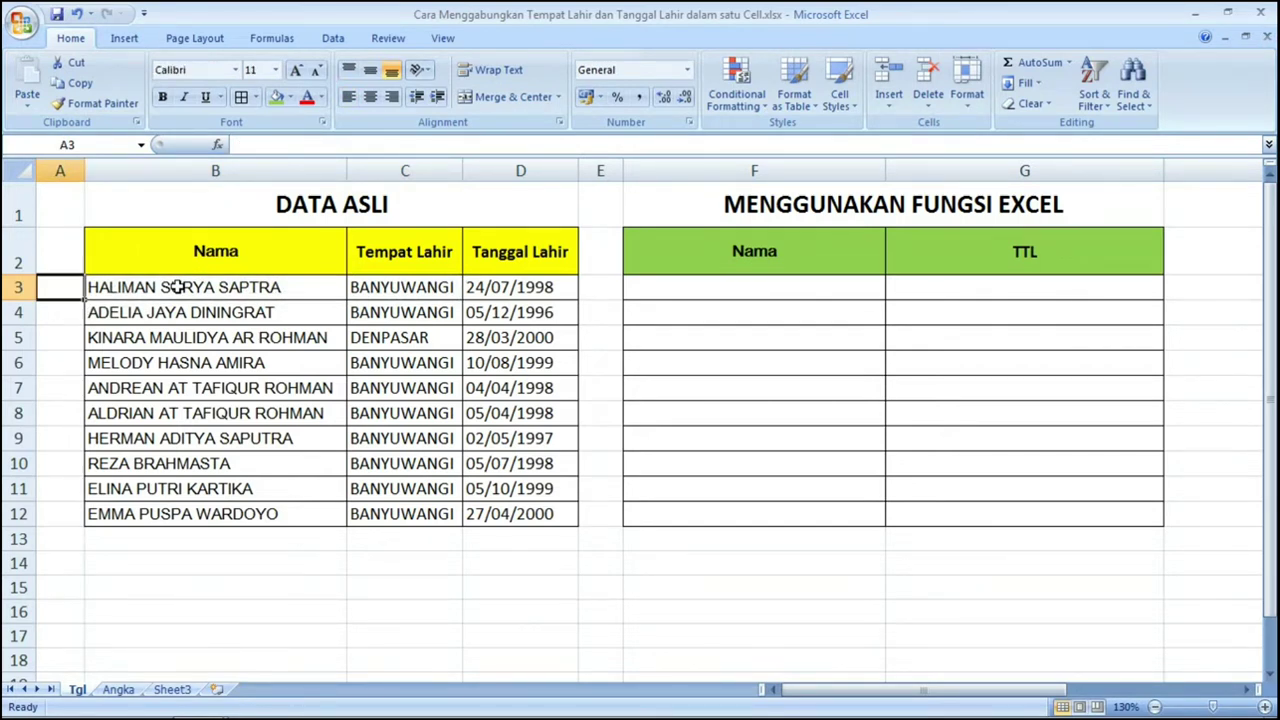
key(Right)
key(Right)
key(Right)
key(Right)
key(Right)
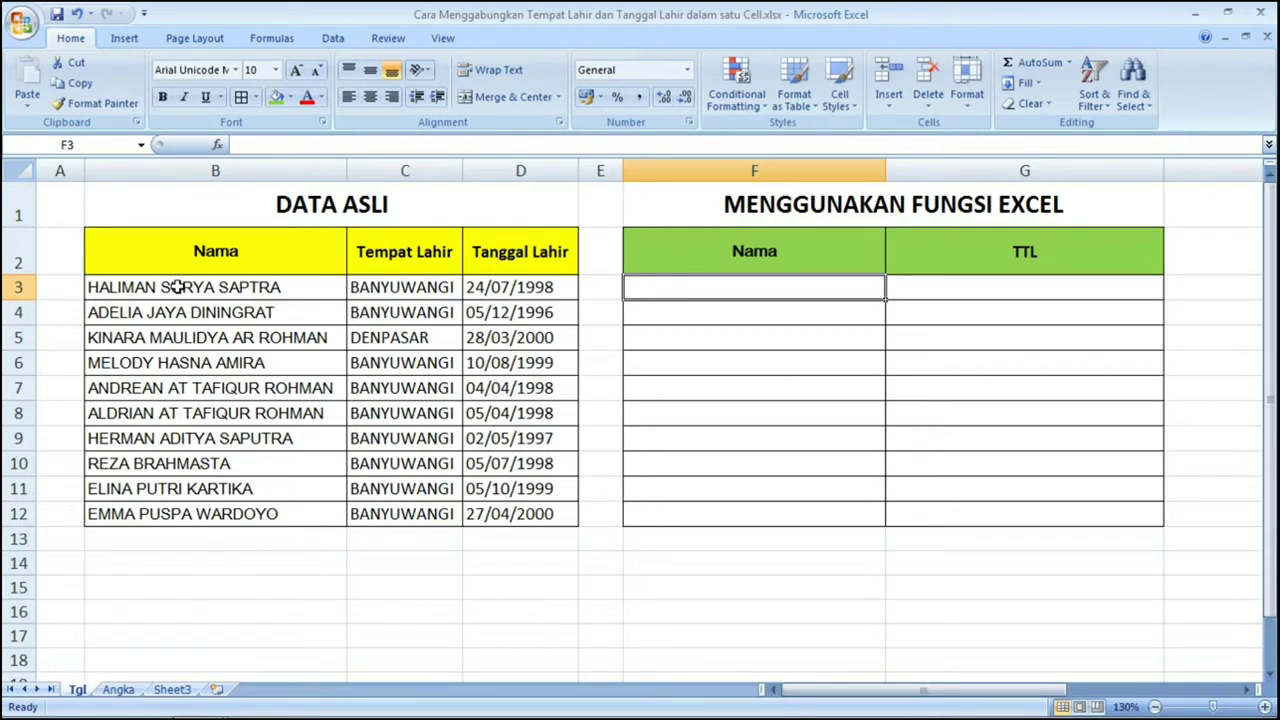
Step: Enter =PROPER(B3) in F3 to proper-case the first name
text(=)
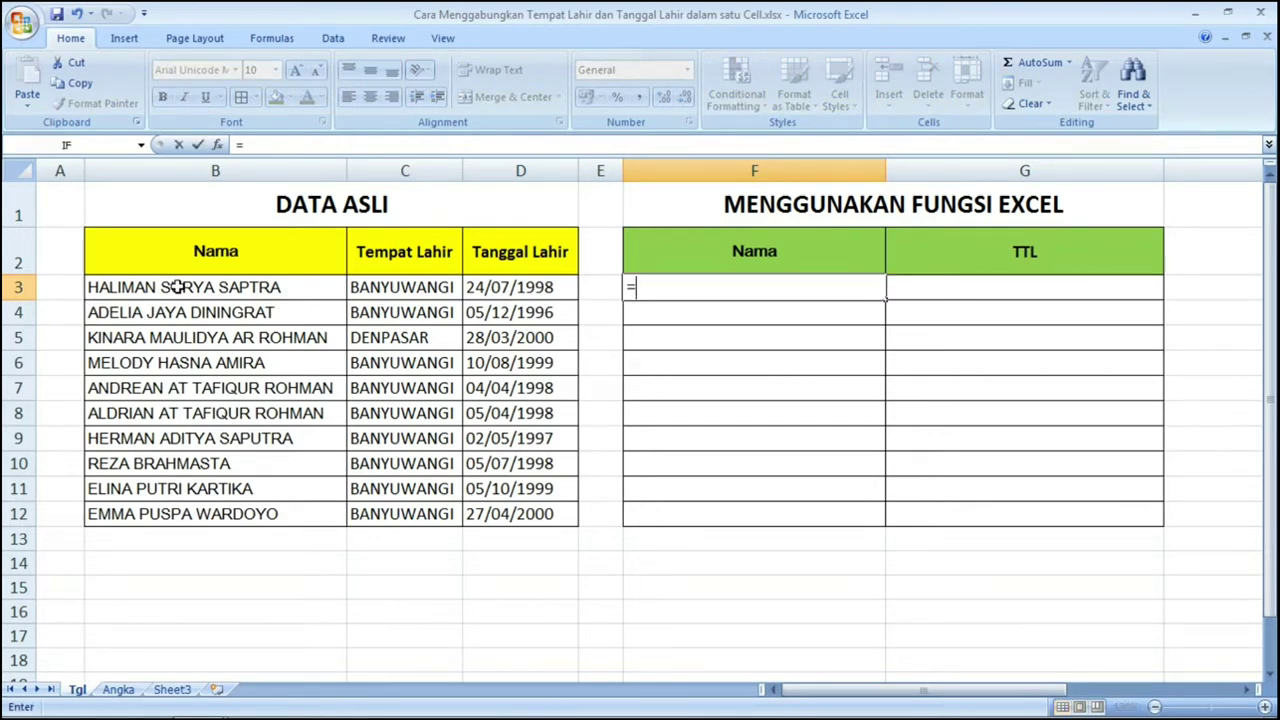
text(pr)
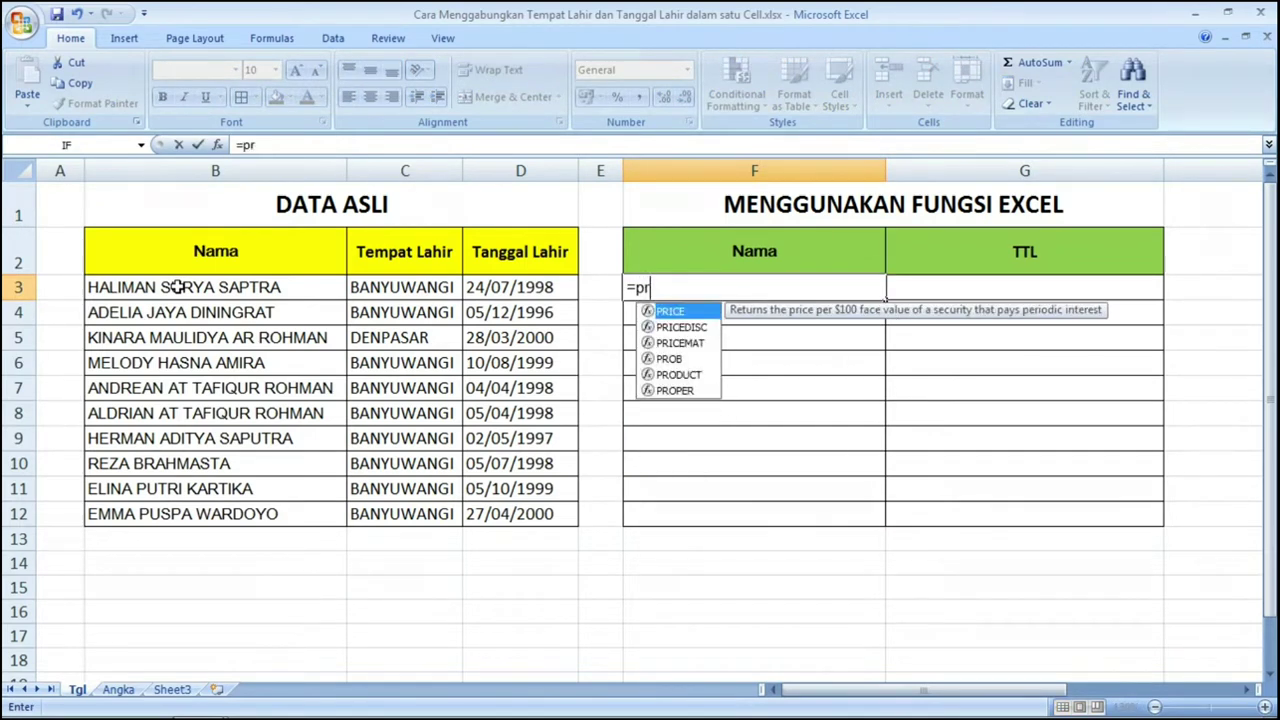
text(o)
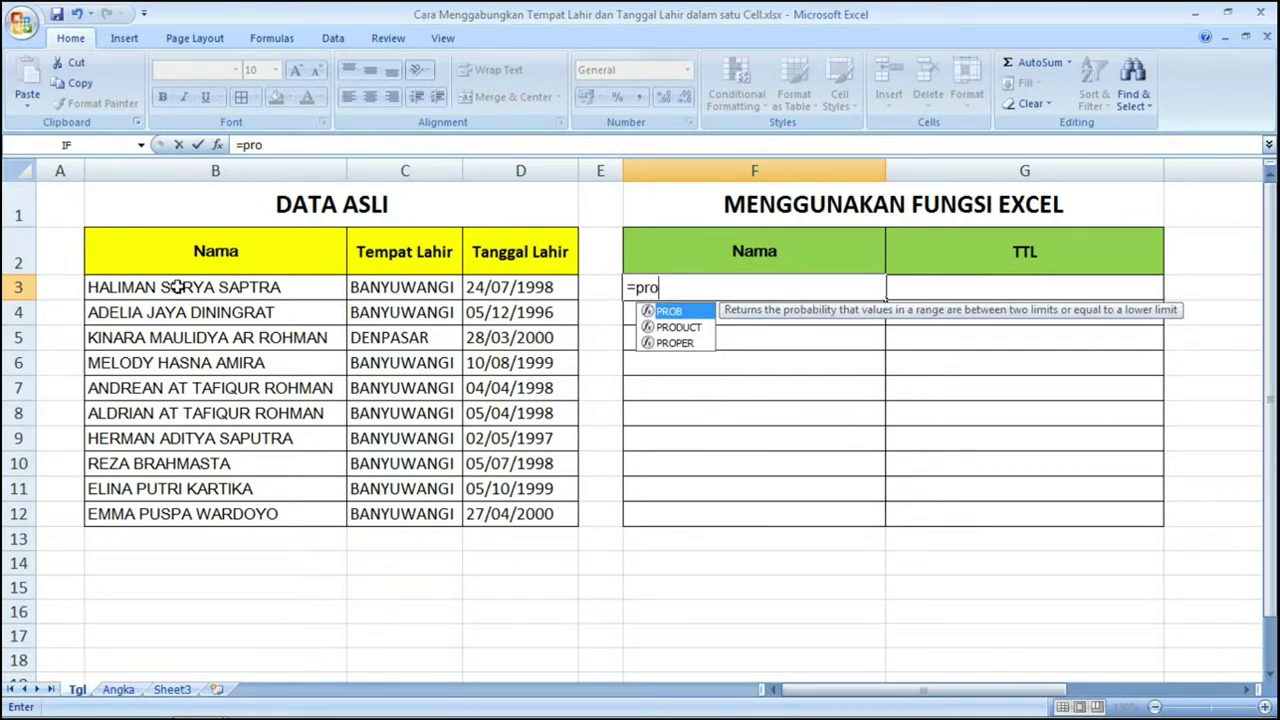
key(Down)
key(Down)
key(Tab)
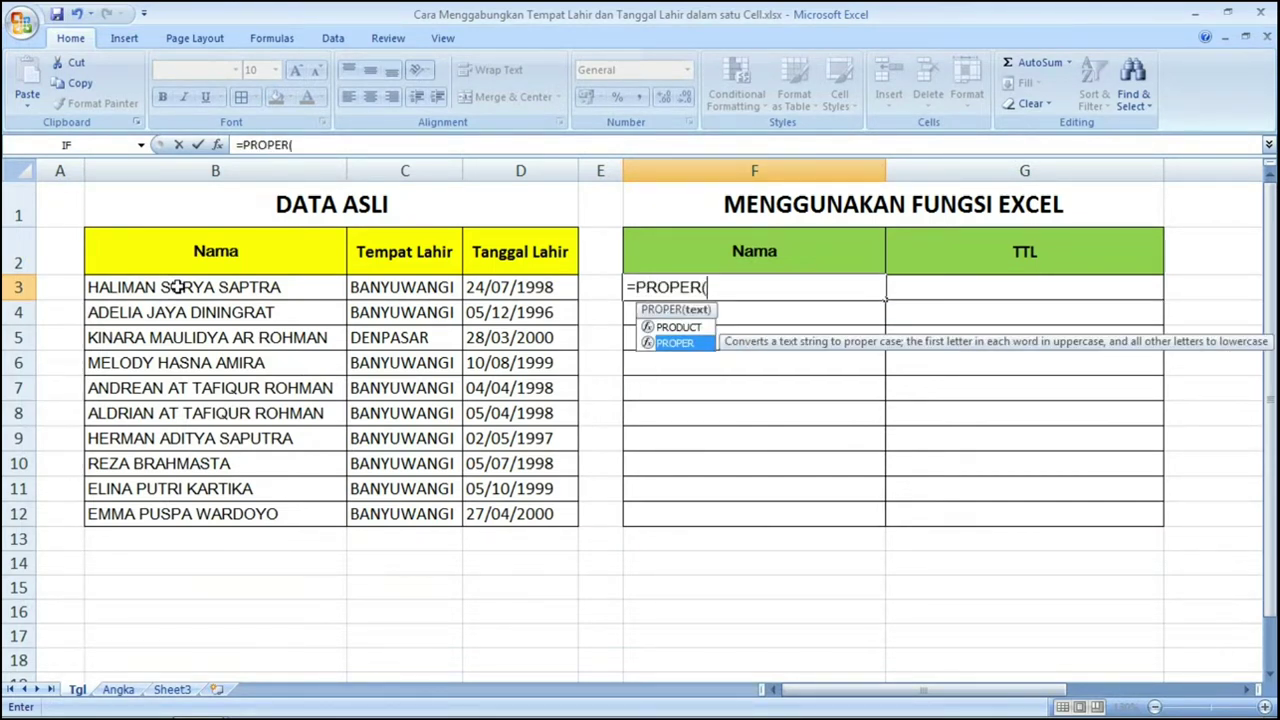
click(173, 287)
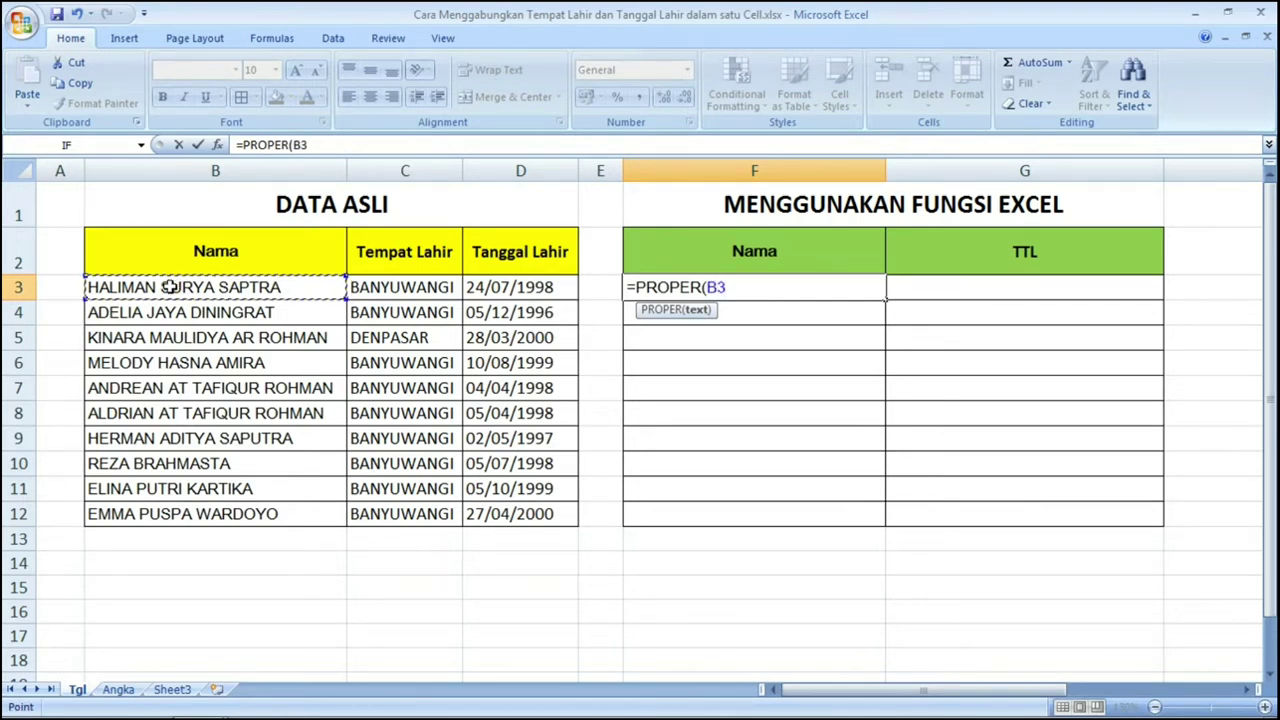
key(Return)
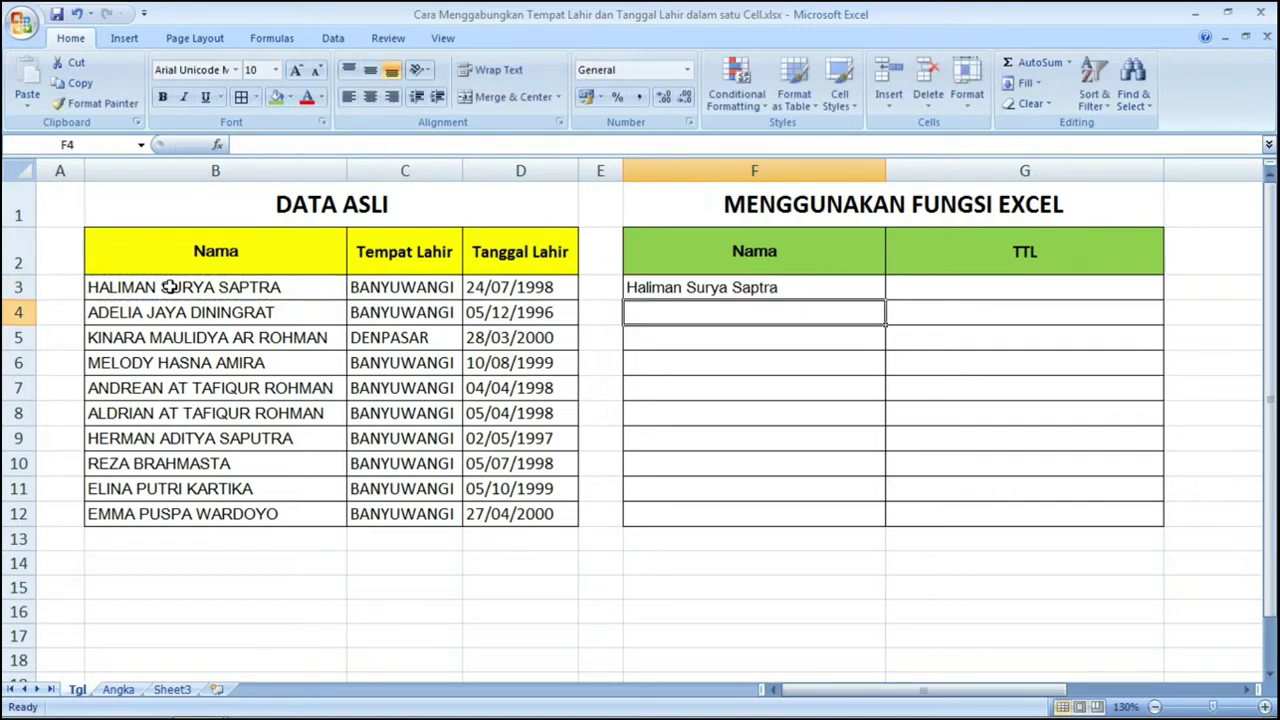
Step: Copy the F3 PROPER formula down through F12
click(792, 284)
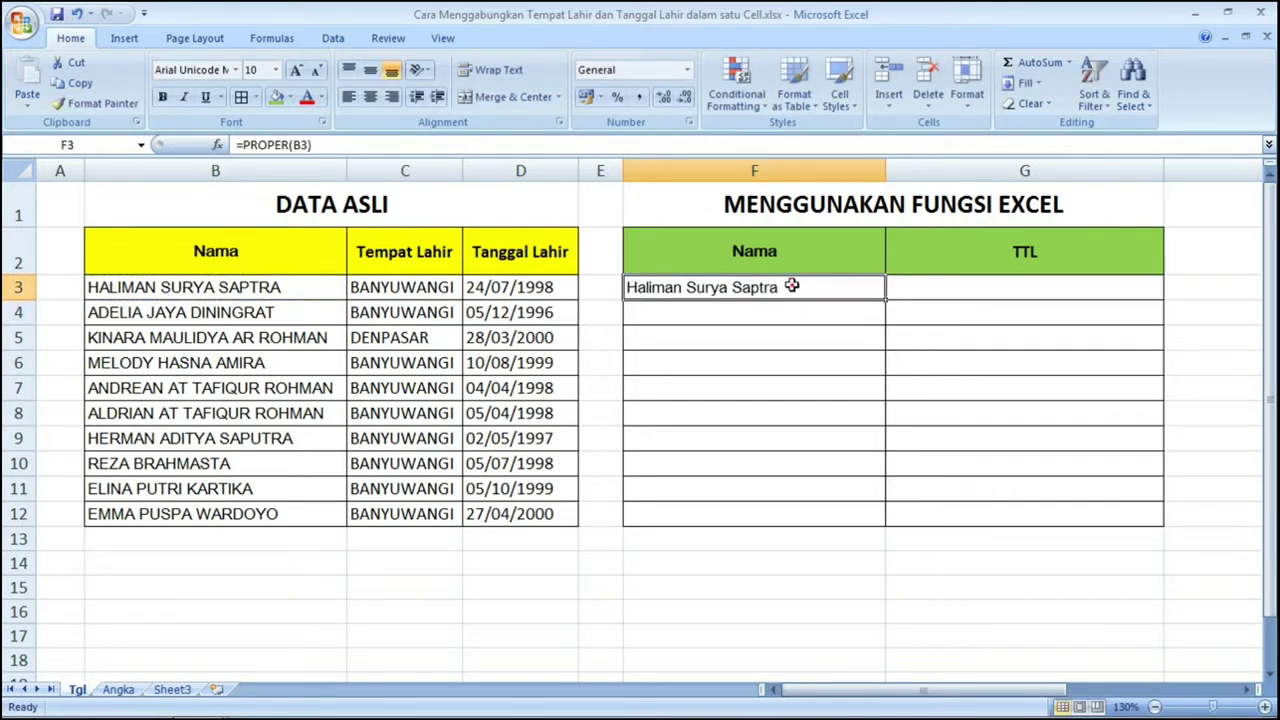
drag(885, 298, 884, 539)
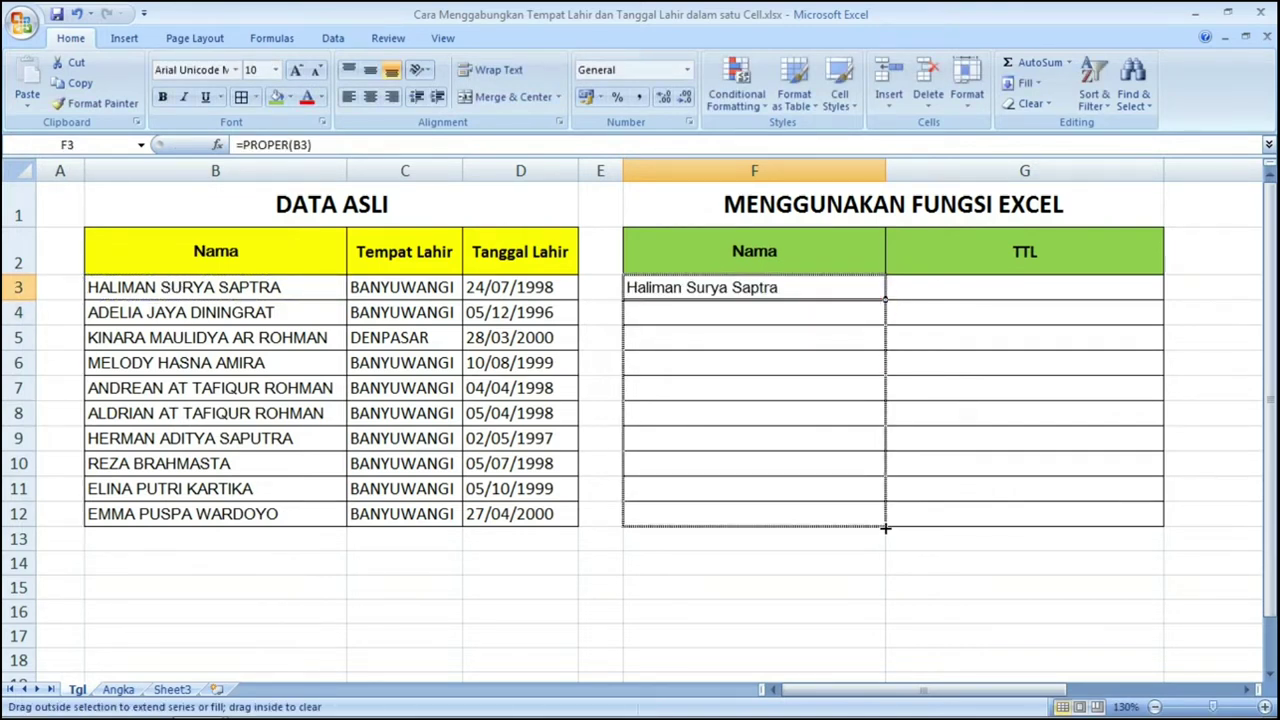
click(1037, 287)
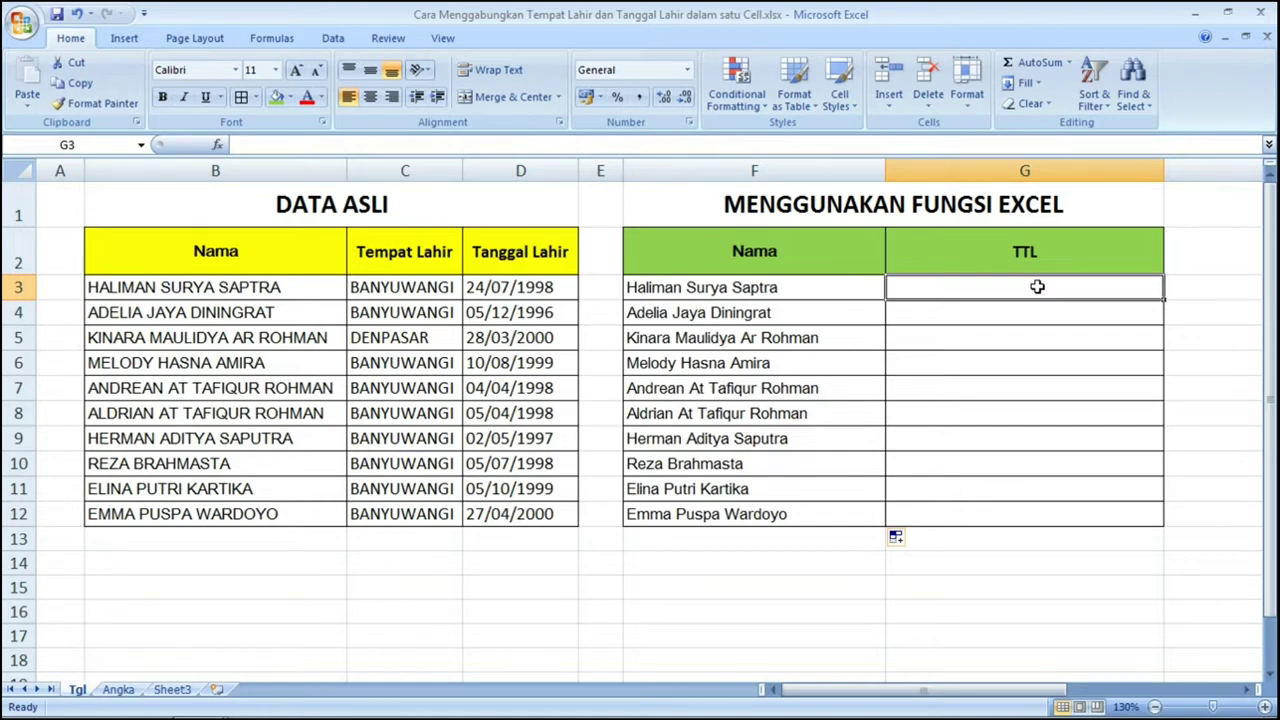
Step: Begin a CONCATENATE formula in G3 by typing =con and picking CONCATENATE
text(=c)
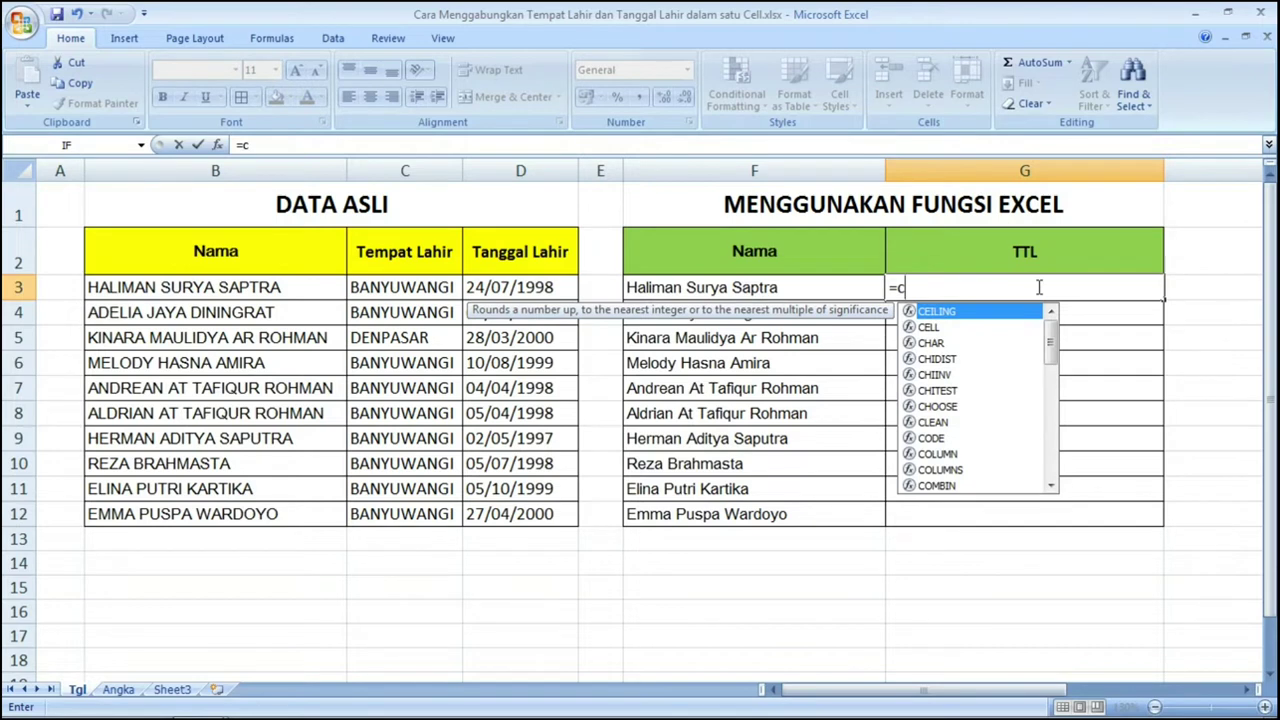
text(on)
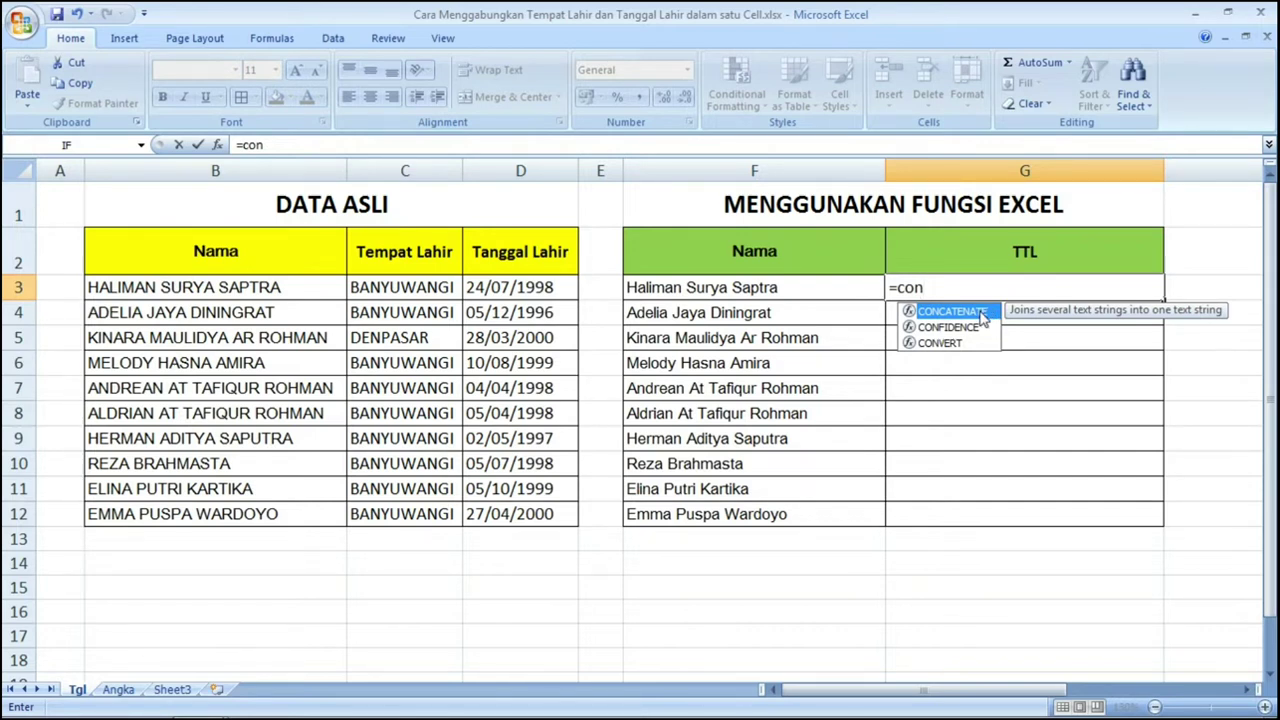
double_click(982, 316)
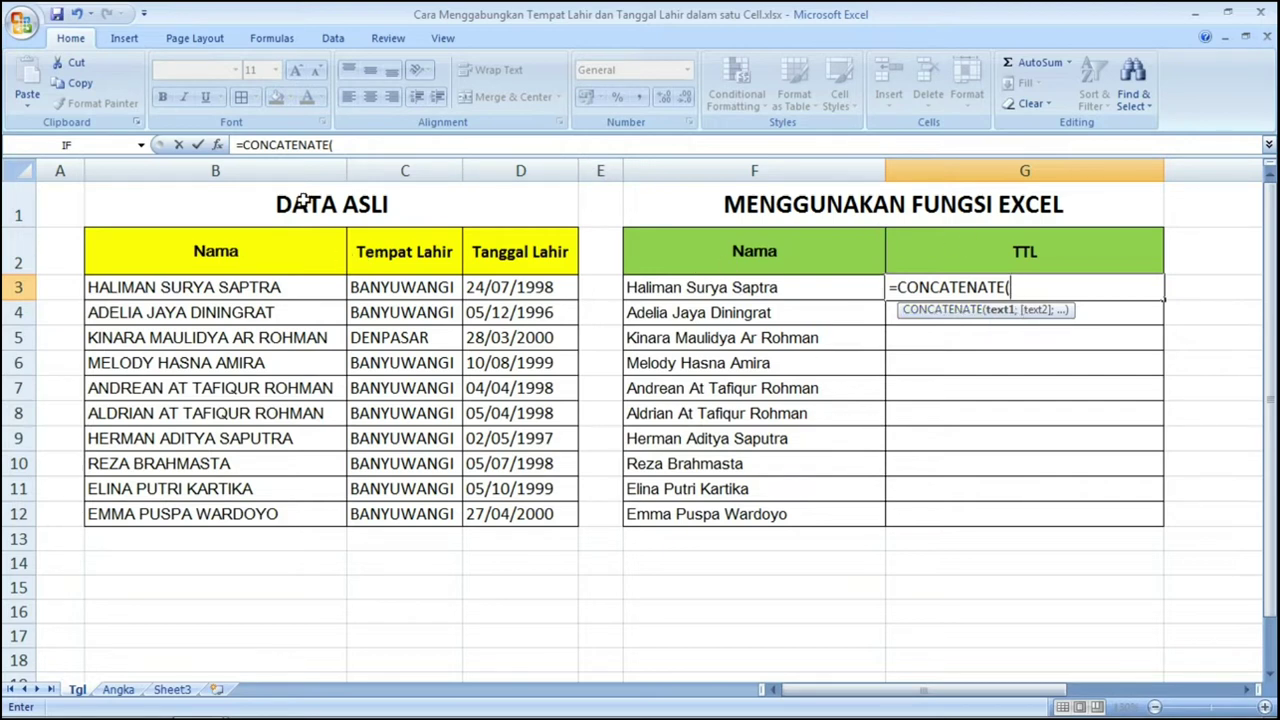
Step: Build =CONCATENATE(PROPER(C3);D3) in G3 so it shows Banyuwangi36000
click(216, 145)
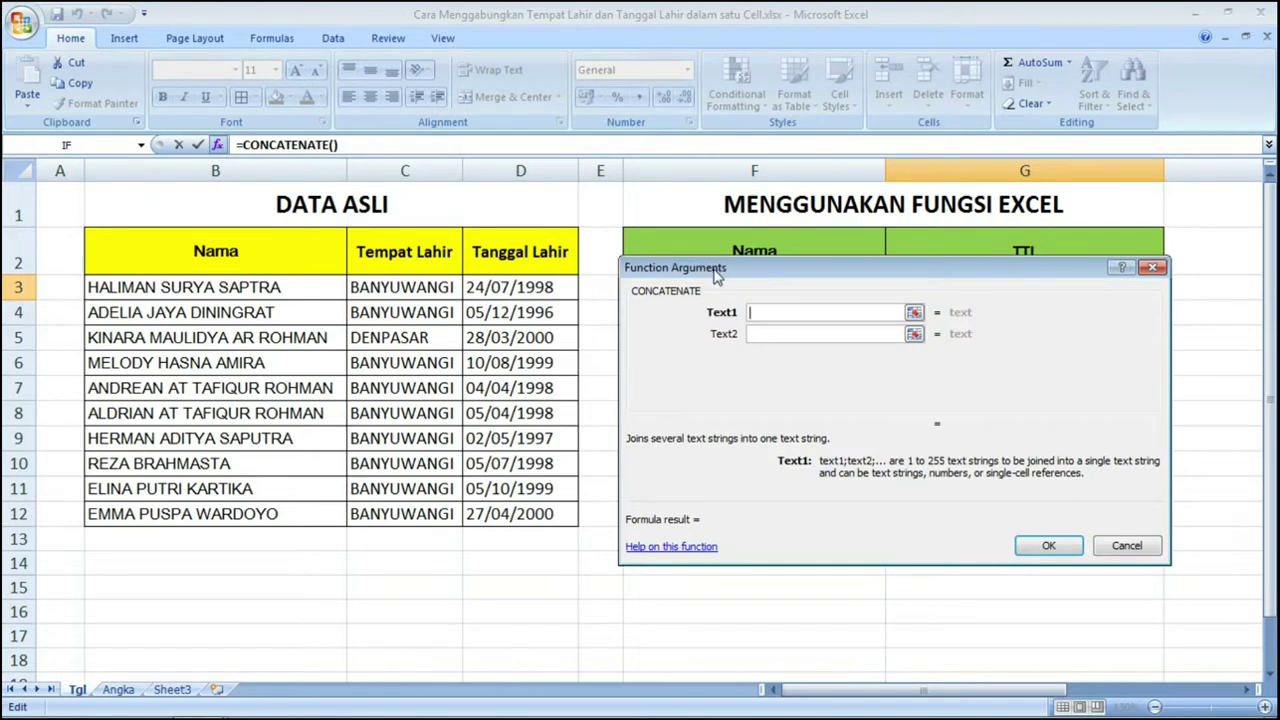
drag(718, 270, 632, 392)
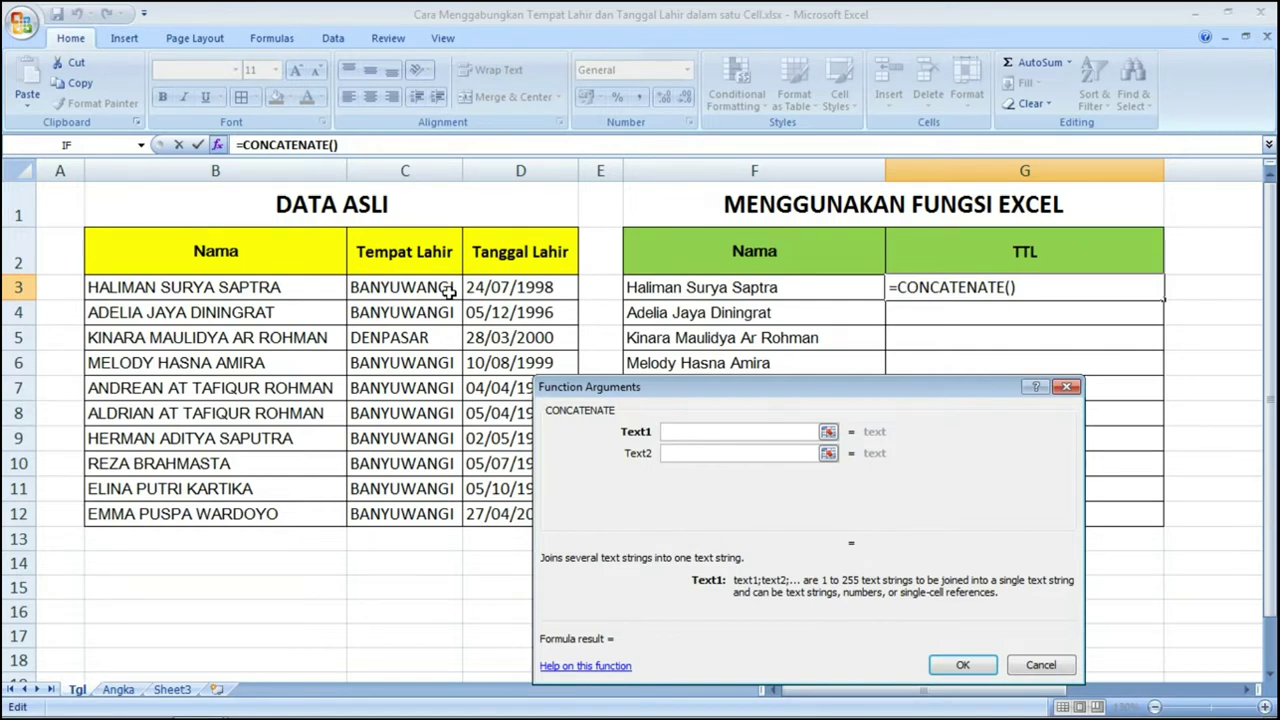
text(p)
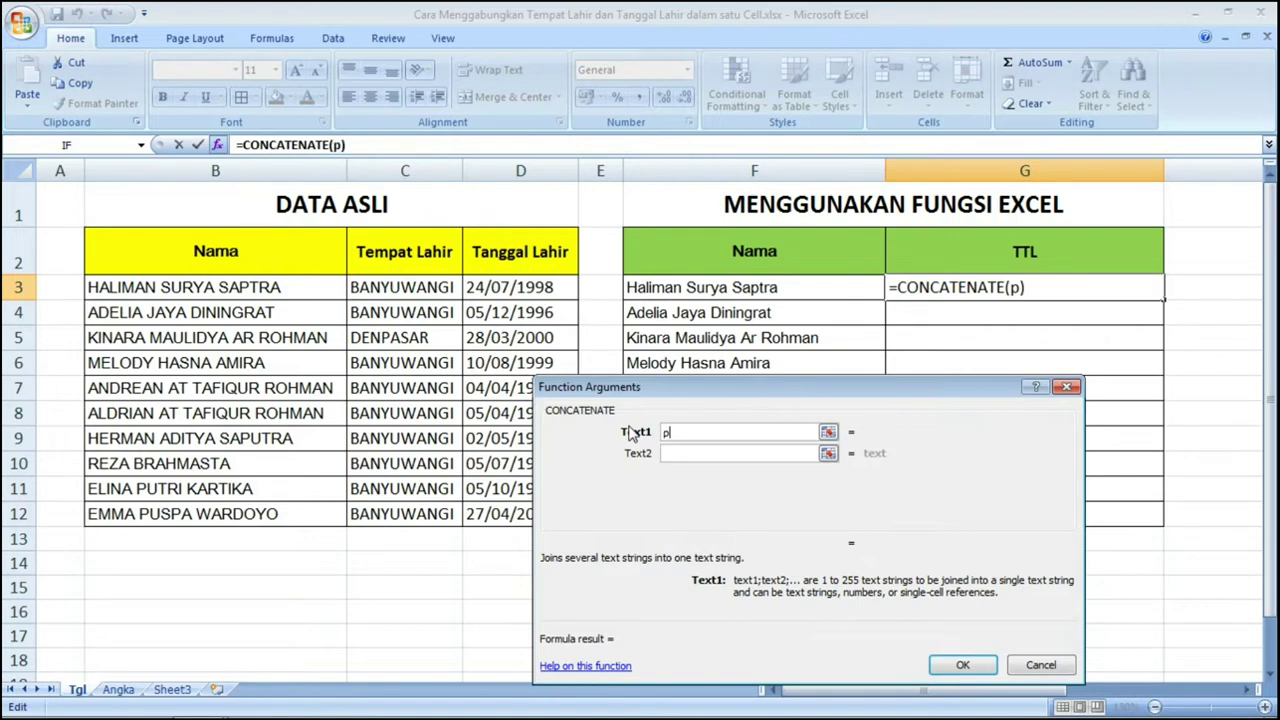
text(rop)
text(er)
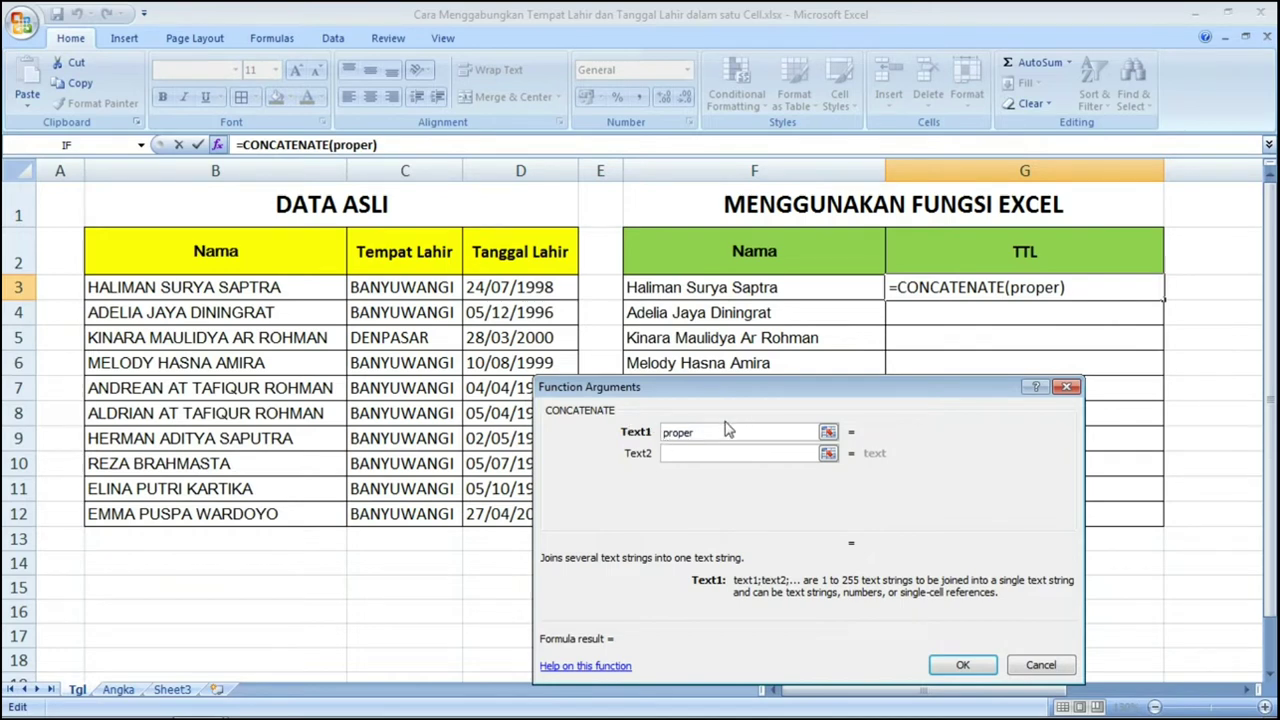
text(()
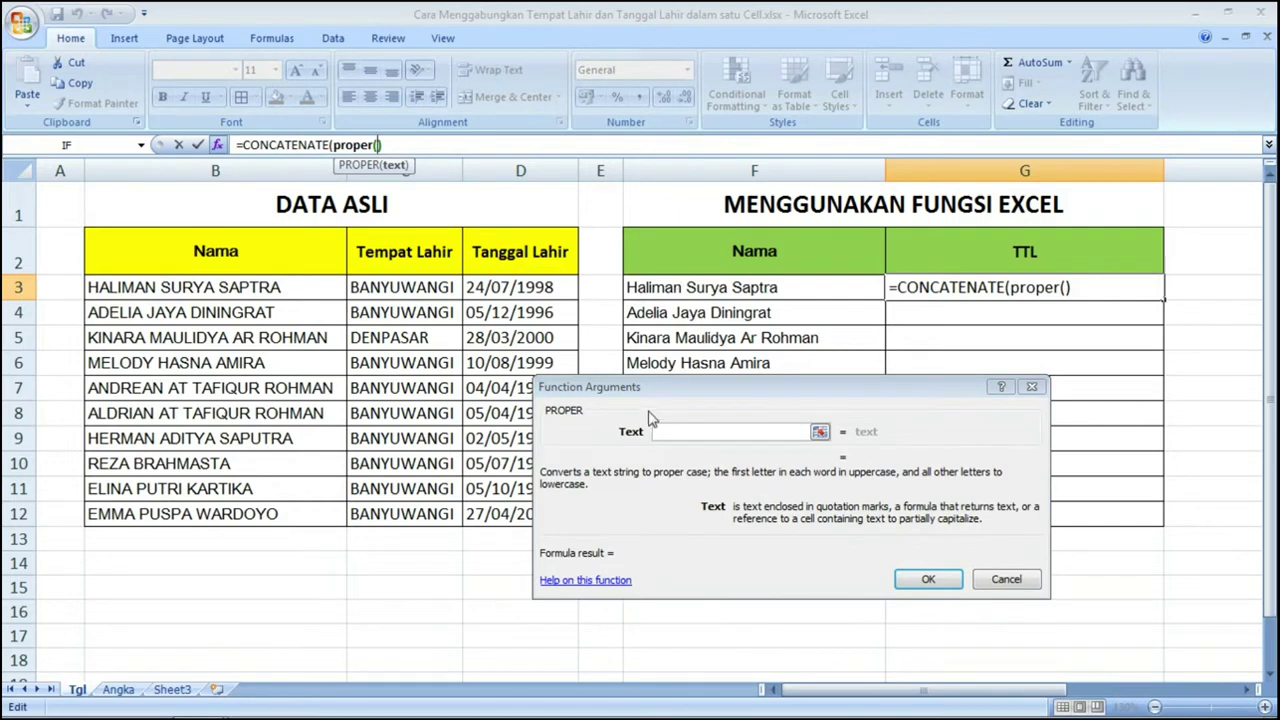
click(659, 434)
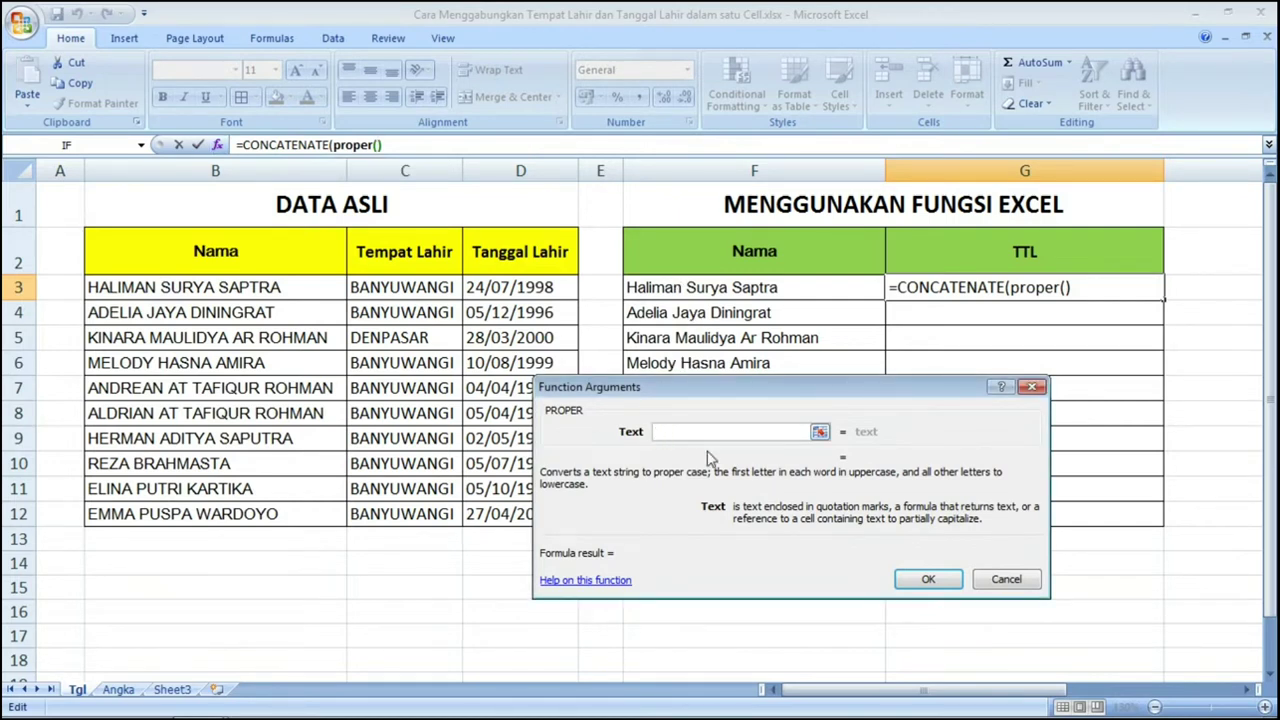
click(401, 287)
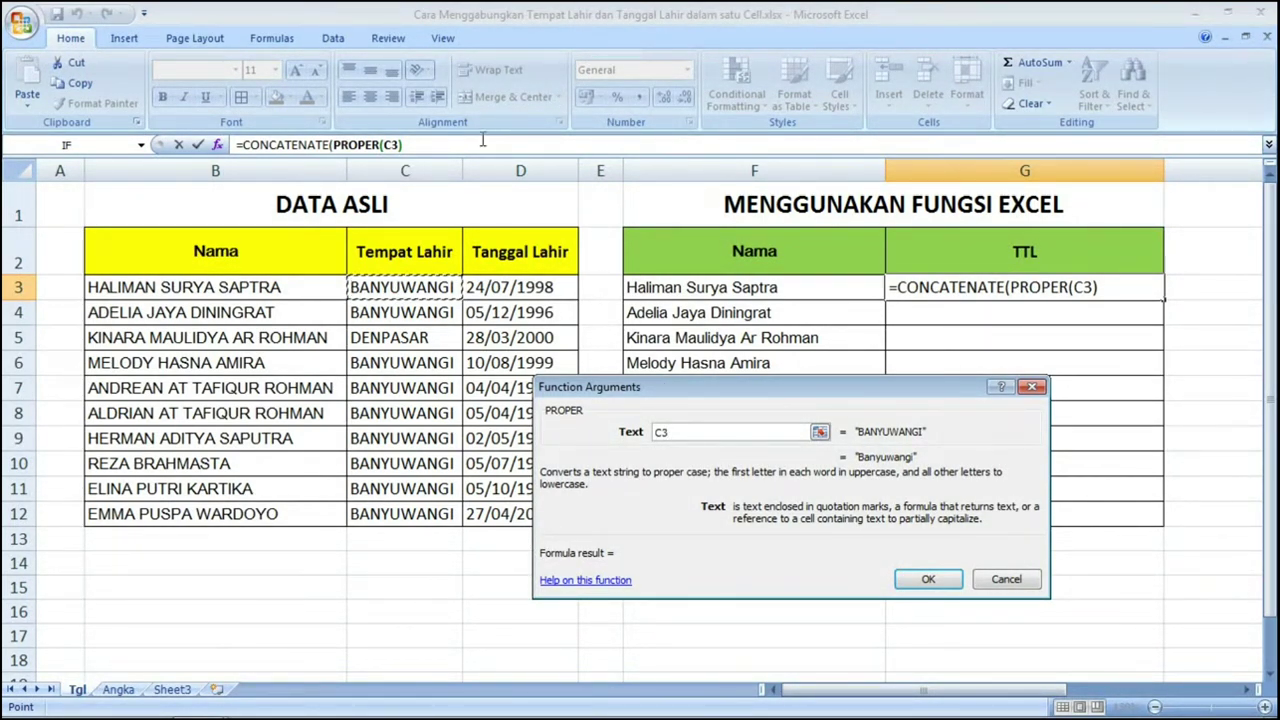
click(438, 143)
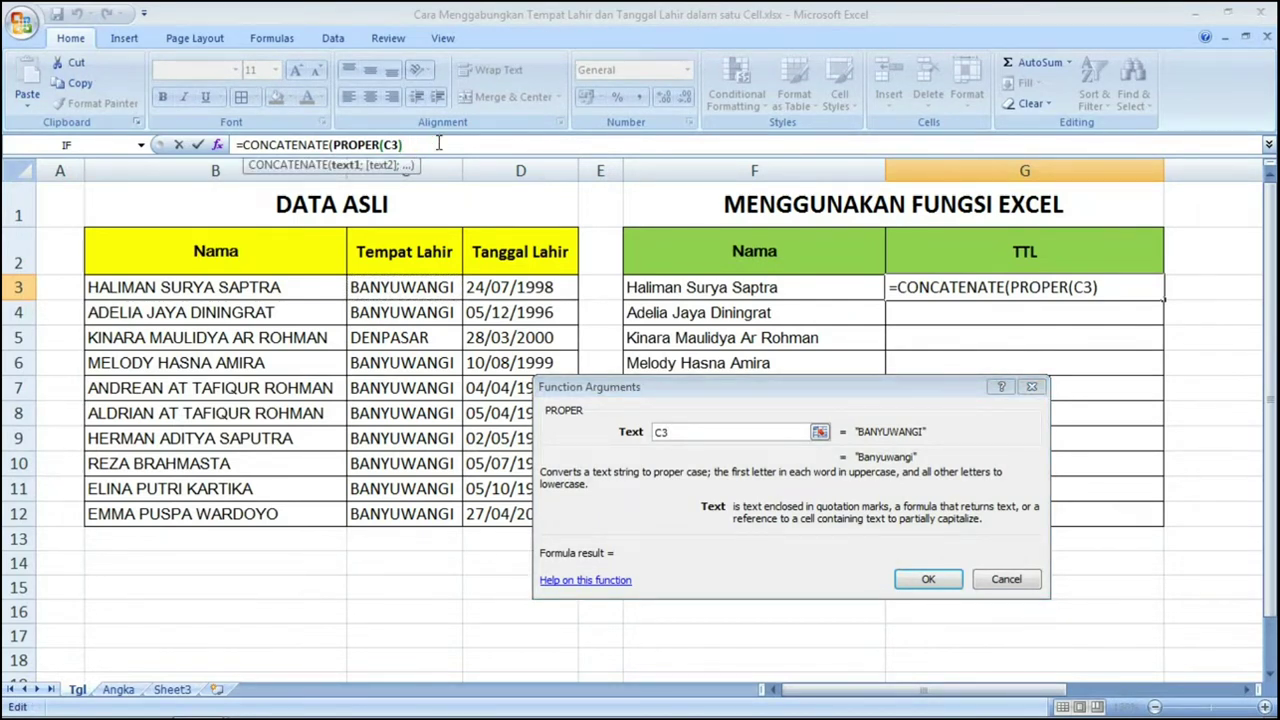
text(;)
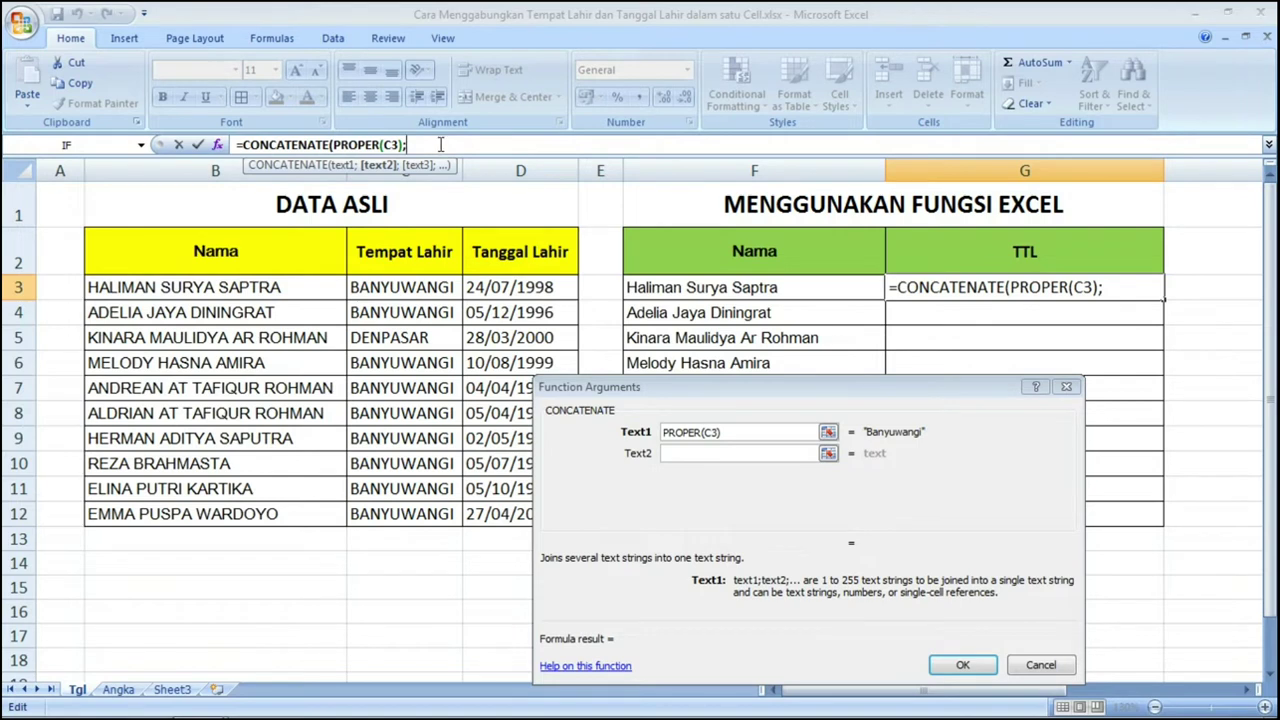
click(688, 455)
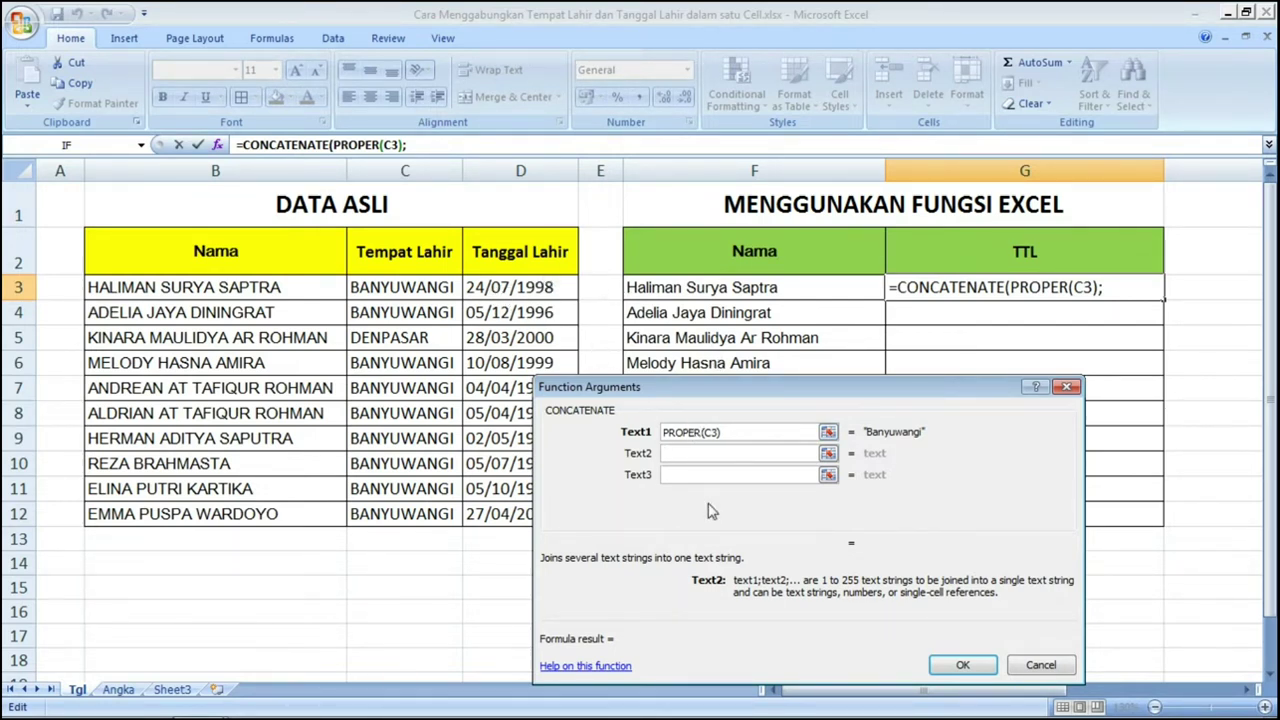
click(513, 287)
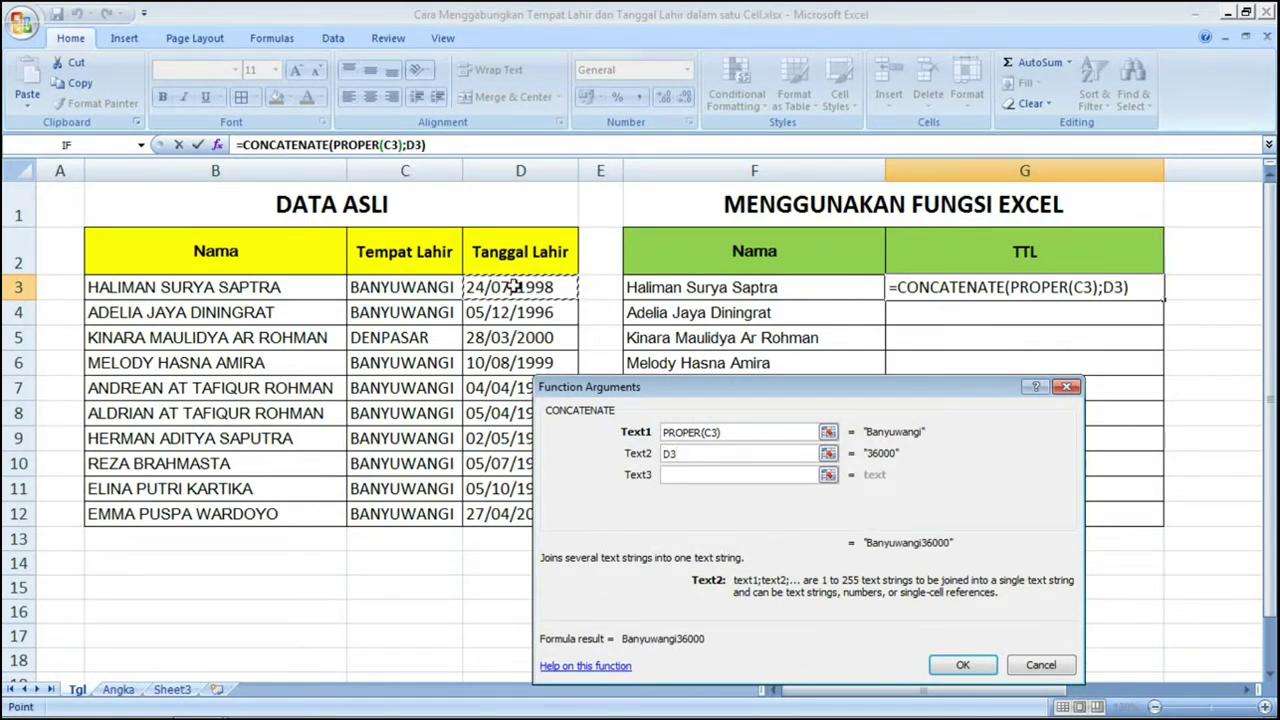
click(960, 662)
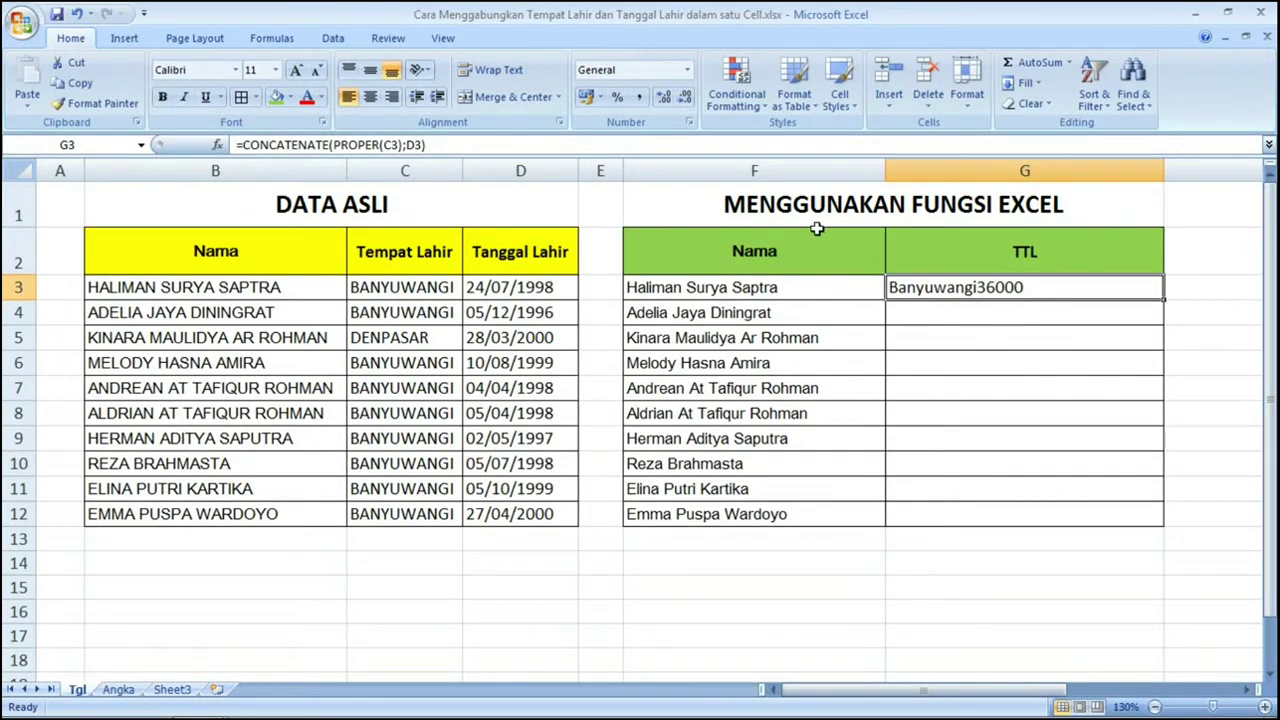
click(485, 290)
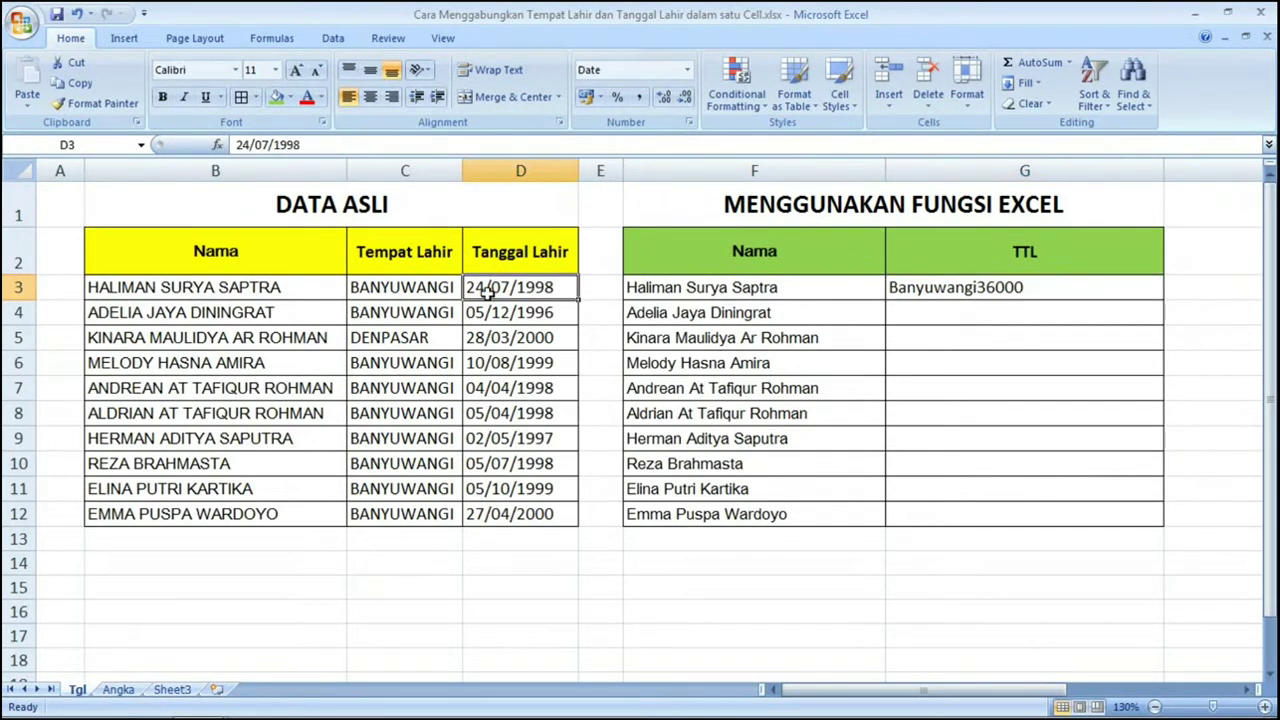
click(960, 297)
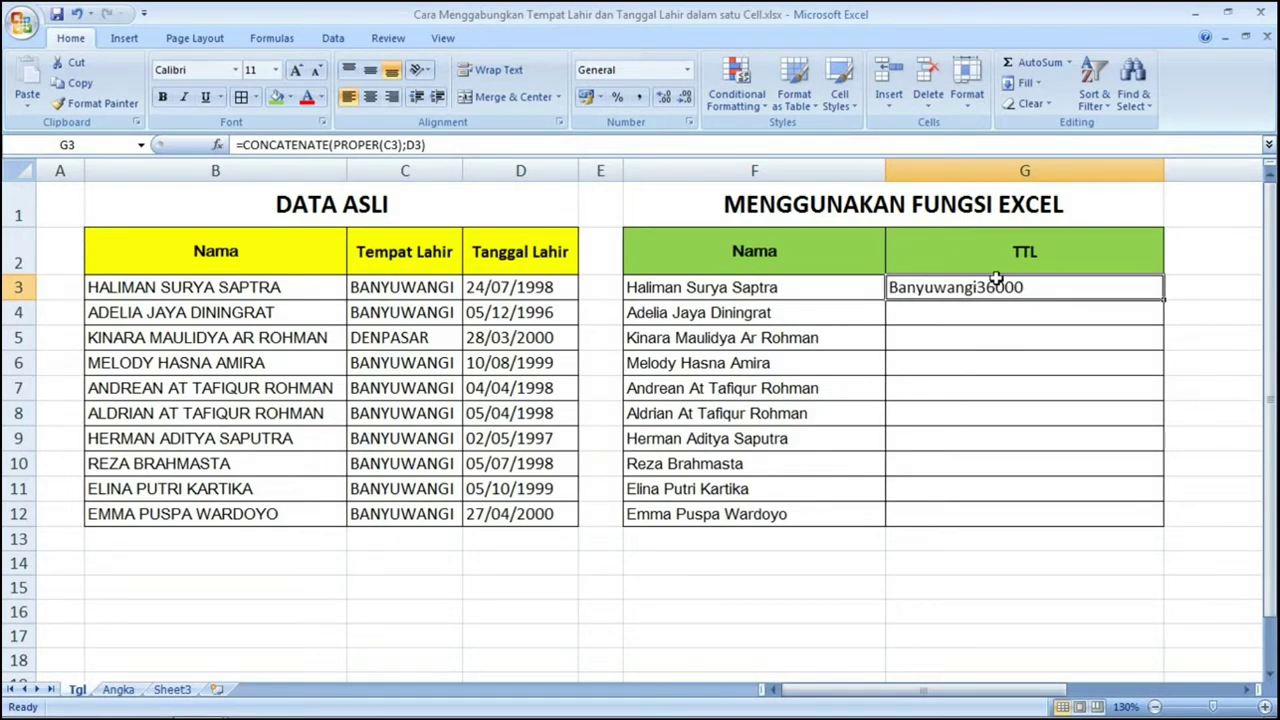
Step: Remove D3 from CONCATENATE's second argument and start a text( function in its place
click(220, 145)
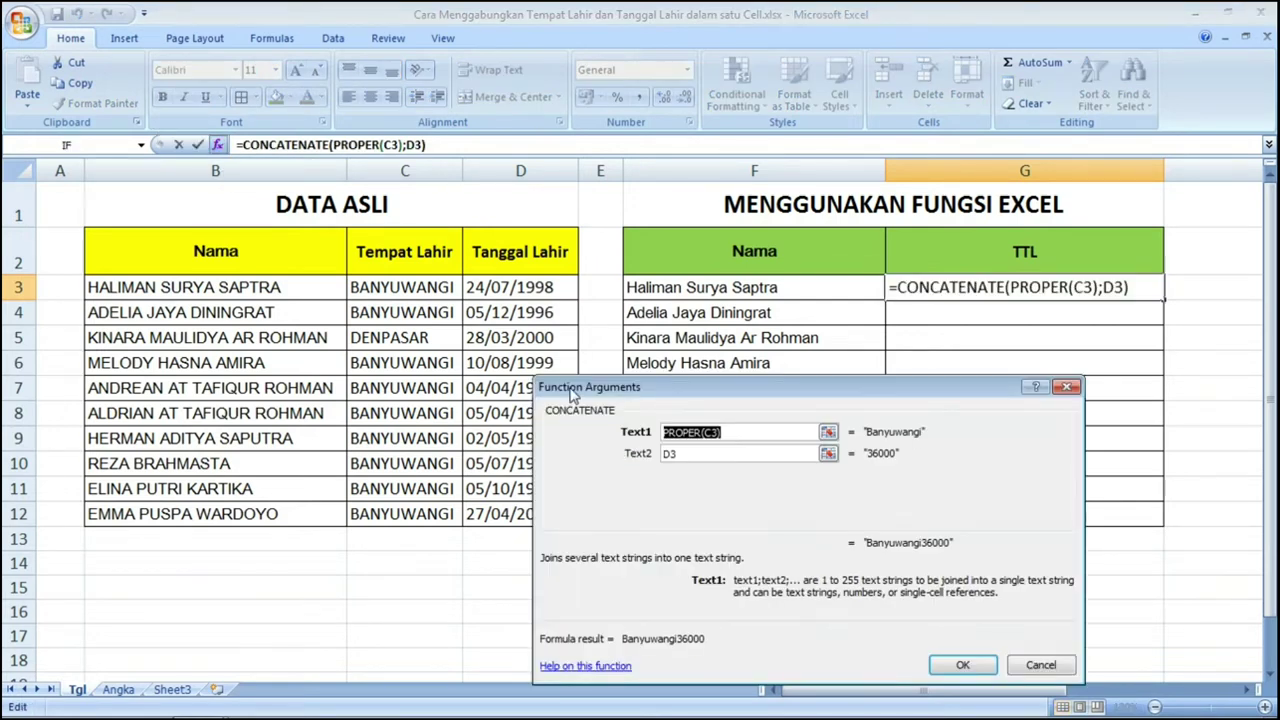
drag(585, 397, 375, 368)
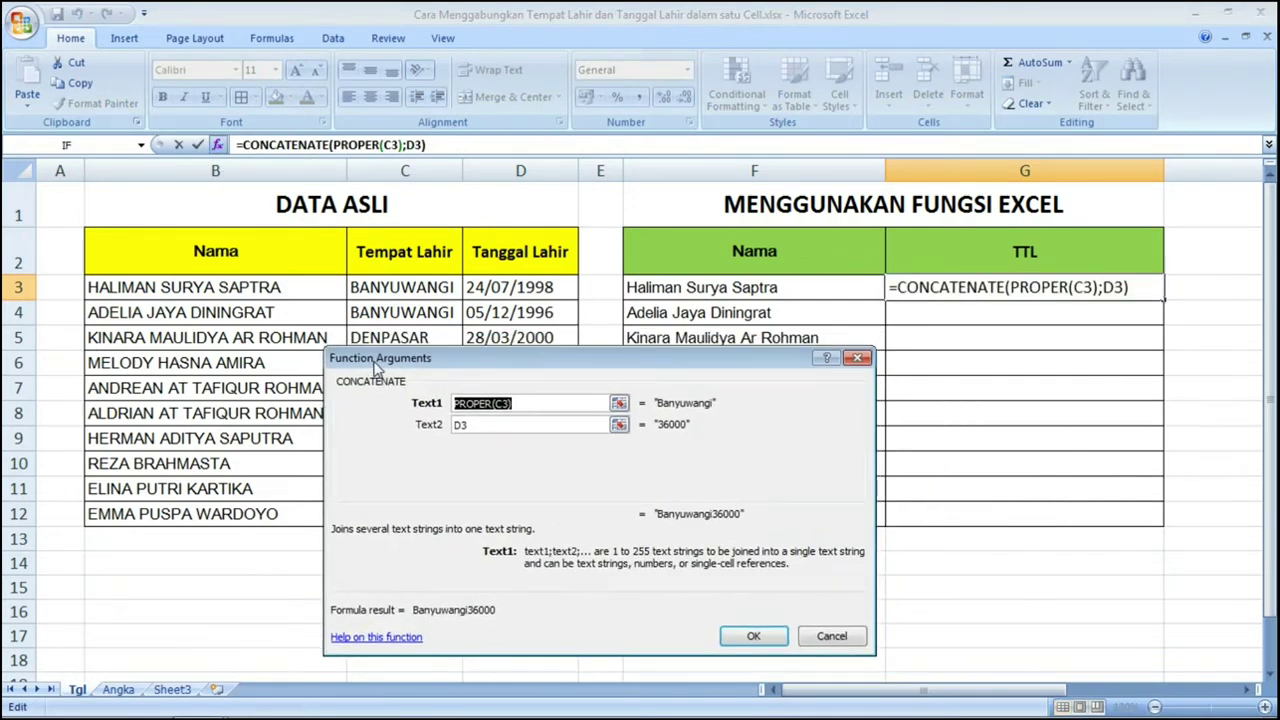
click(478, 423)
key(BackSpace)
key(BackSpace)
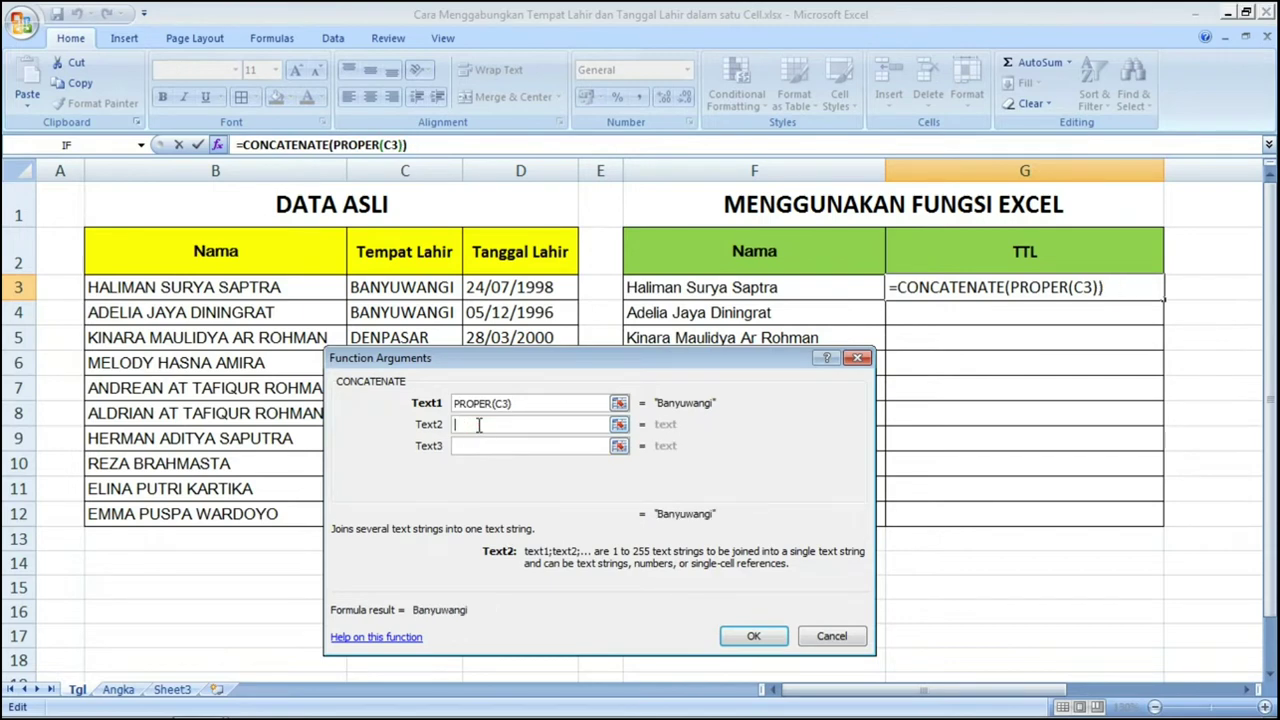
text(te)
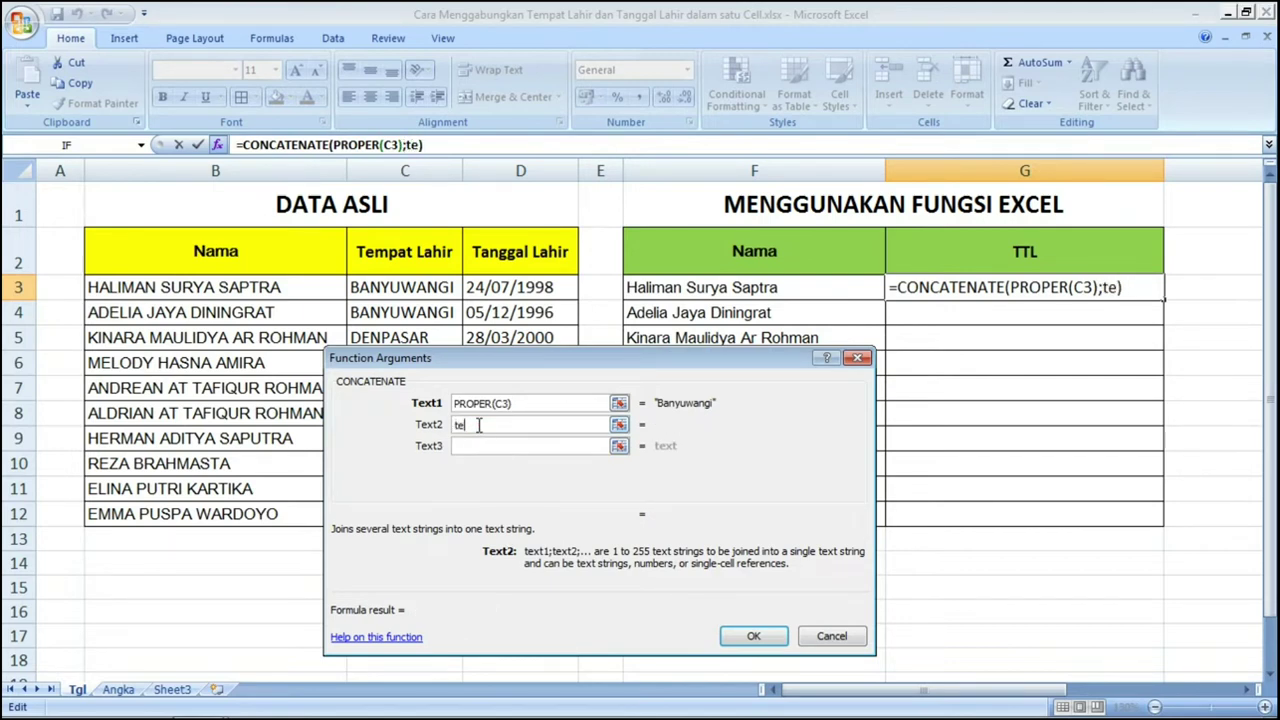
text(xt)
text(()
Step: Set TEXT's value to D3 with format "dd mmmm yyyy" and submit the G3 formula
click(420, 145)
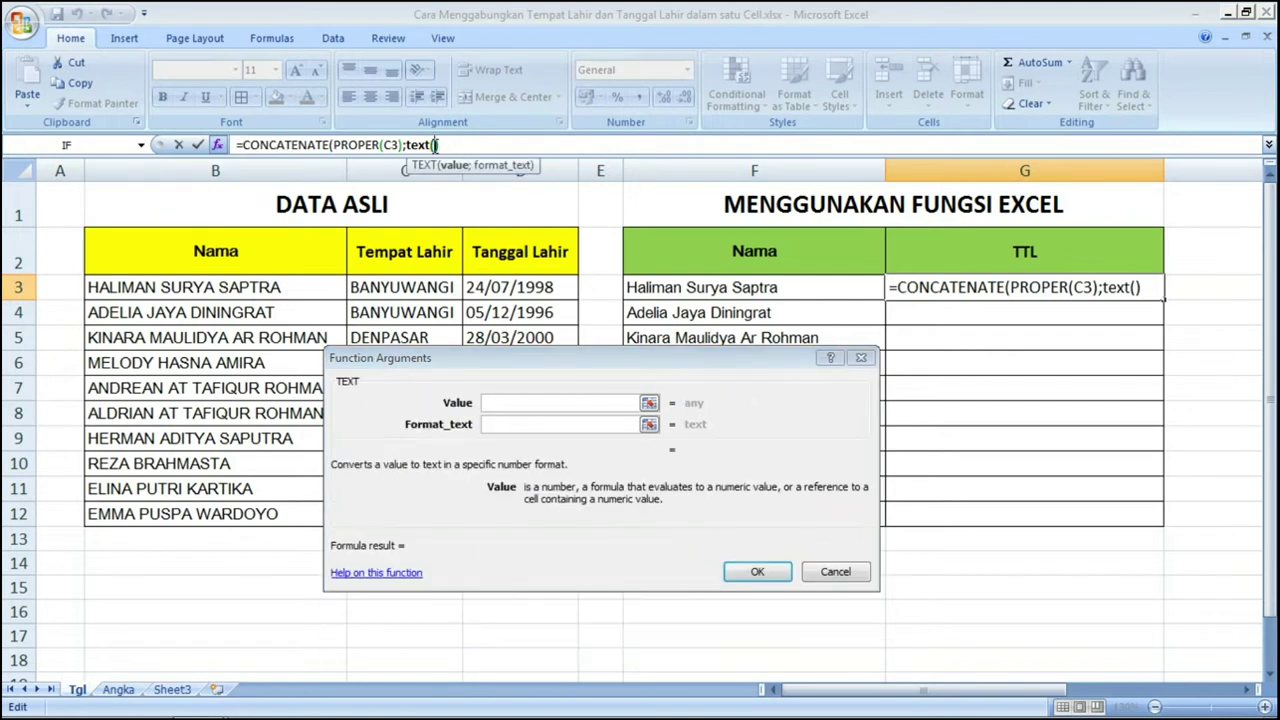
drag(456, 366, 519, 400)
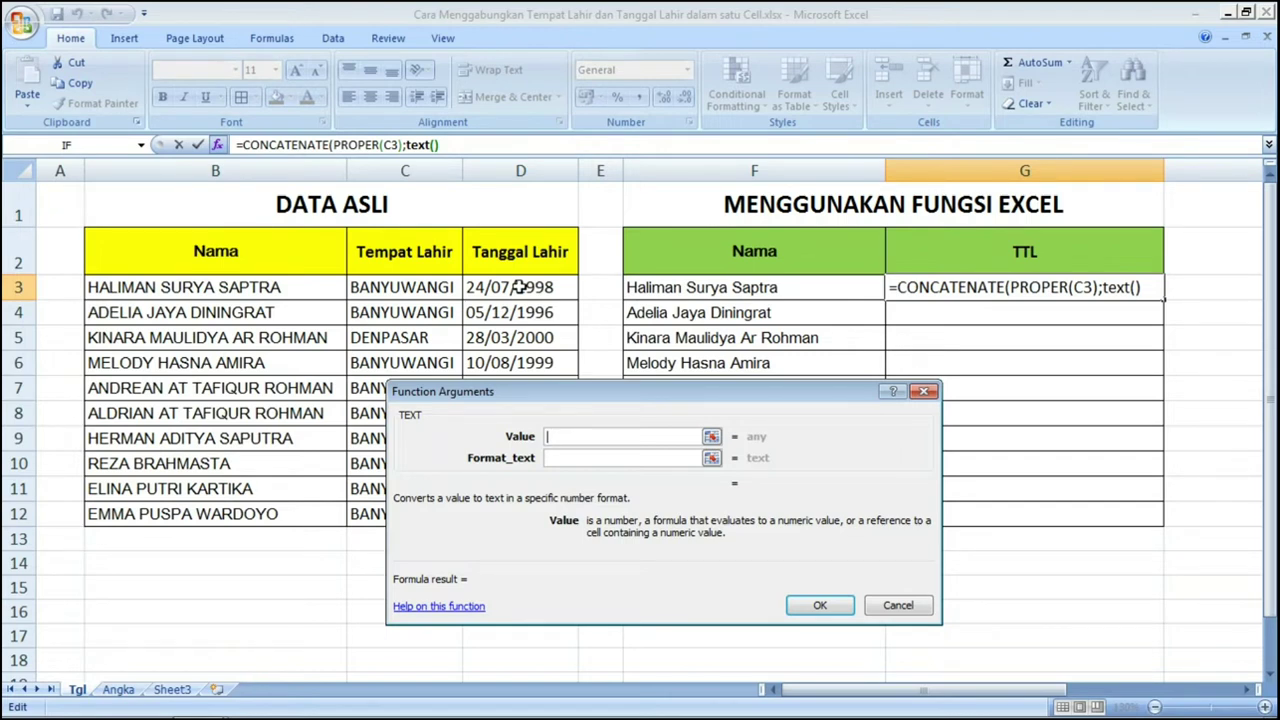
click(518, 287)
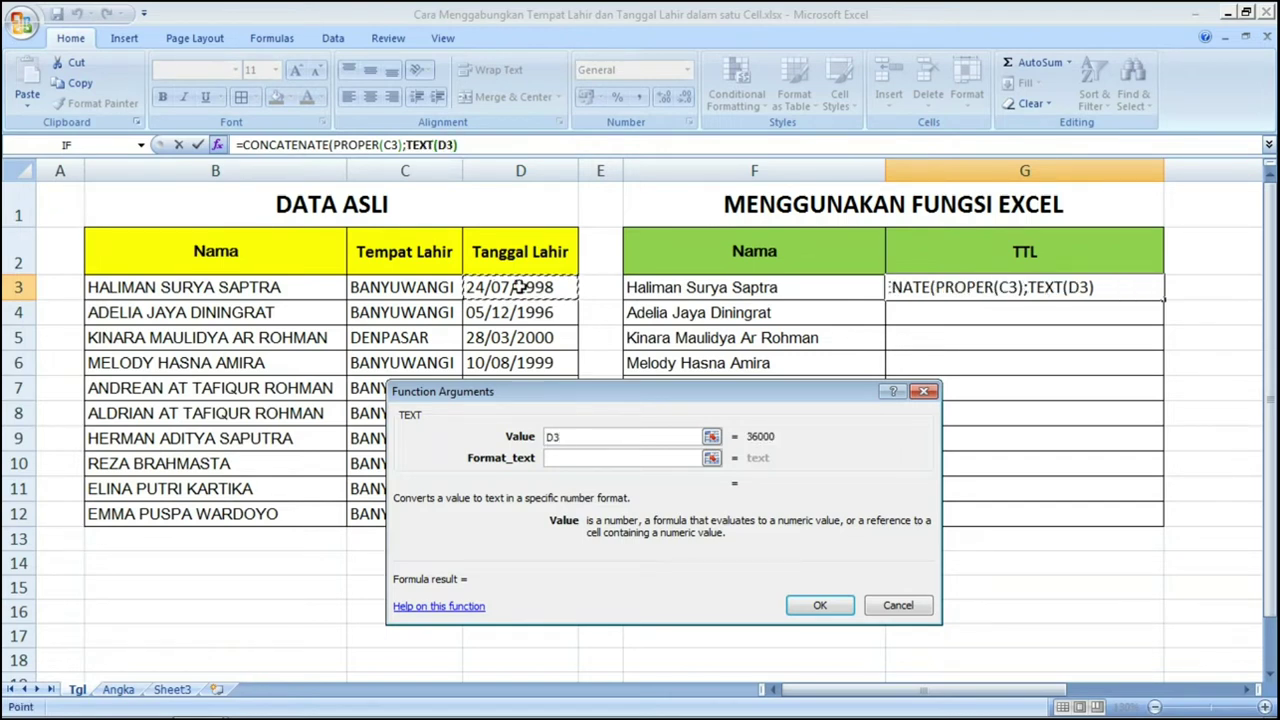
click(574, 460)
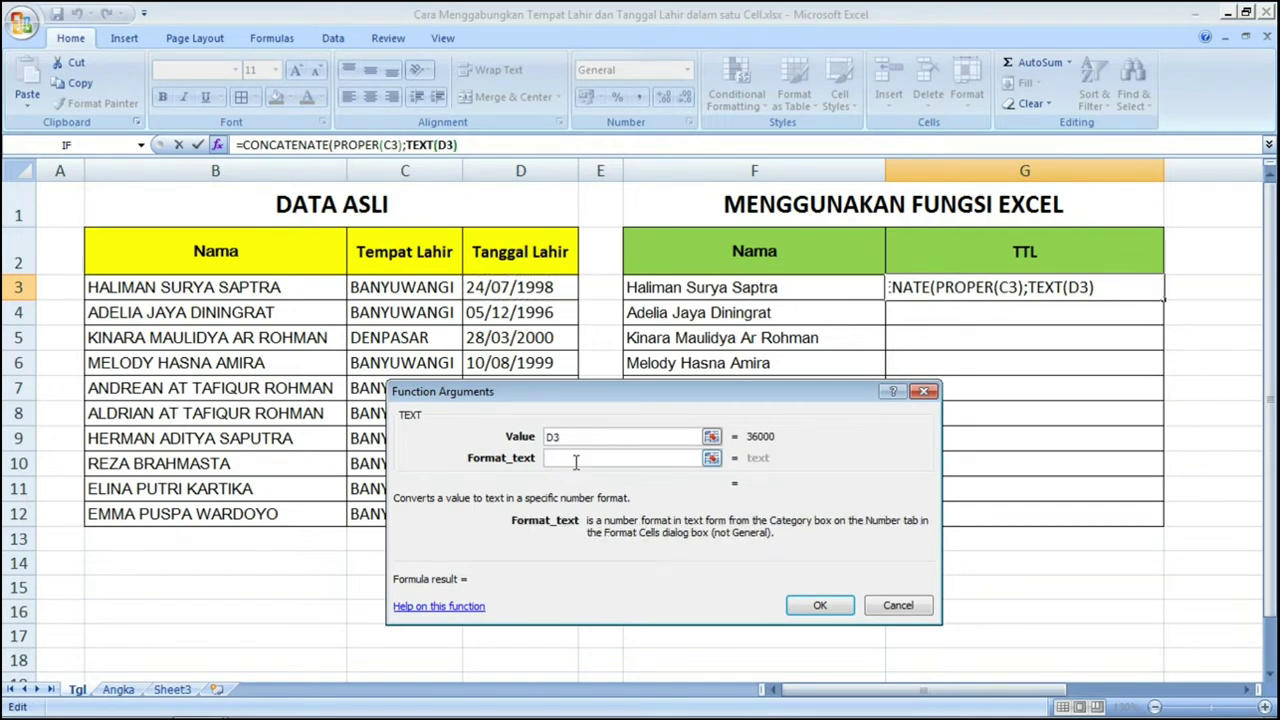
text(dd)
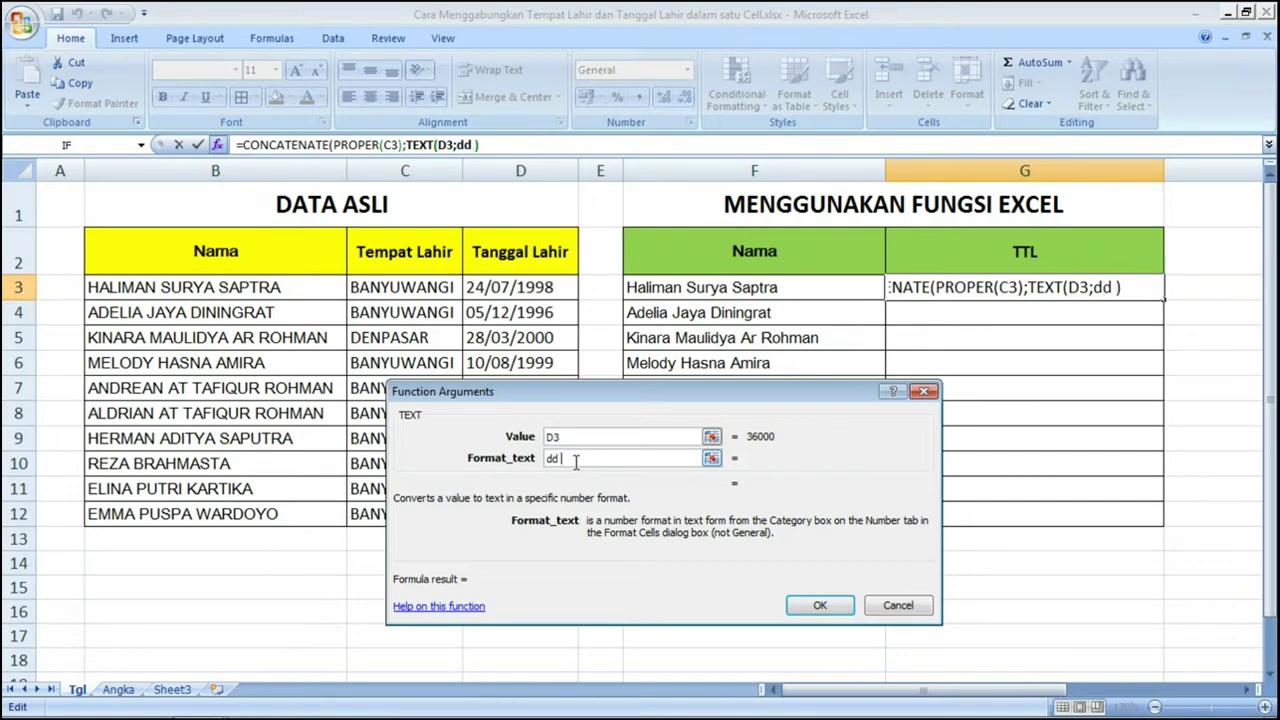
text( mmmm)
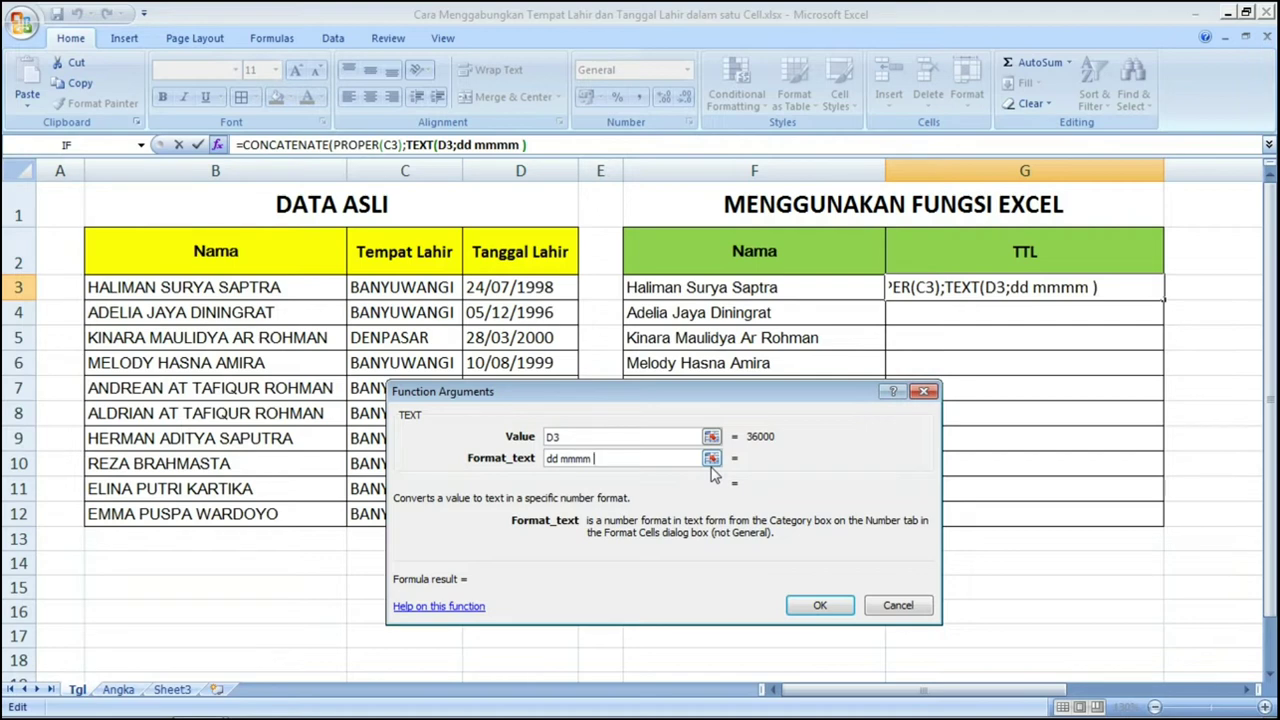
text( yyyy)
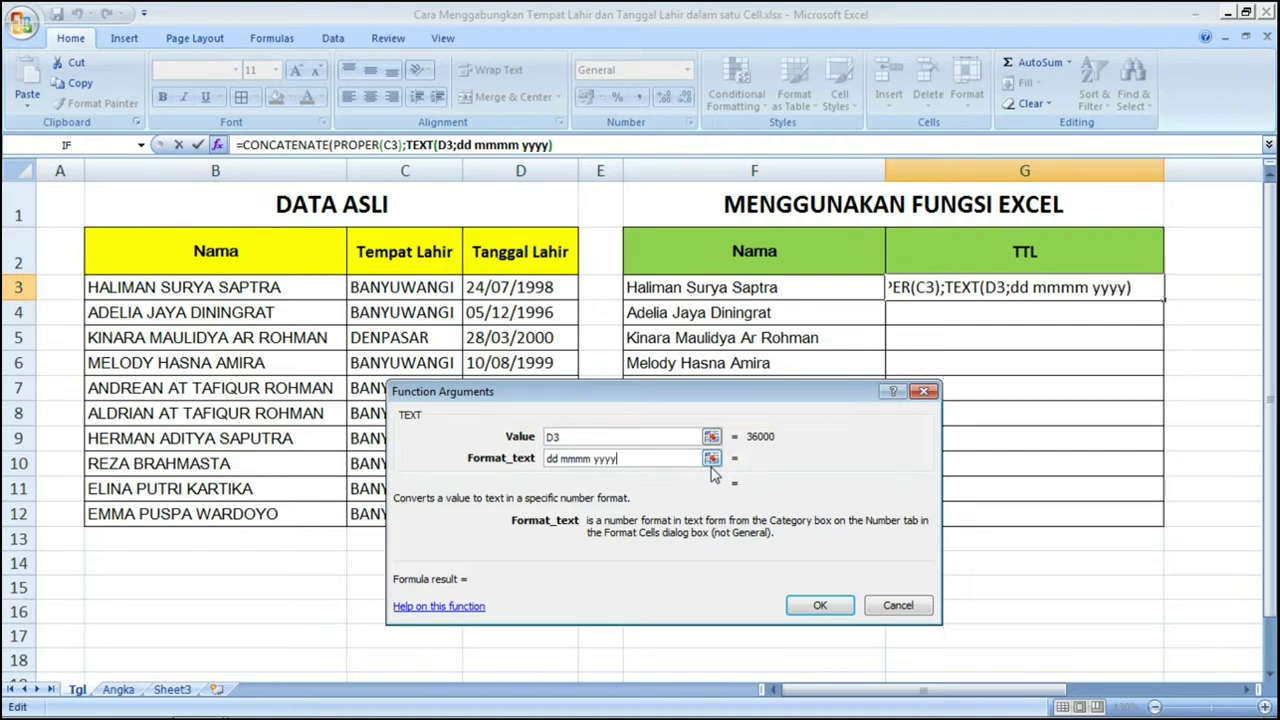
click(630, 436)
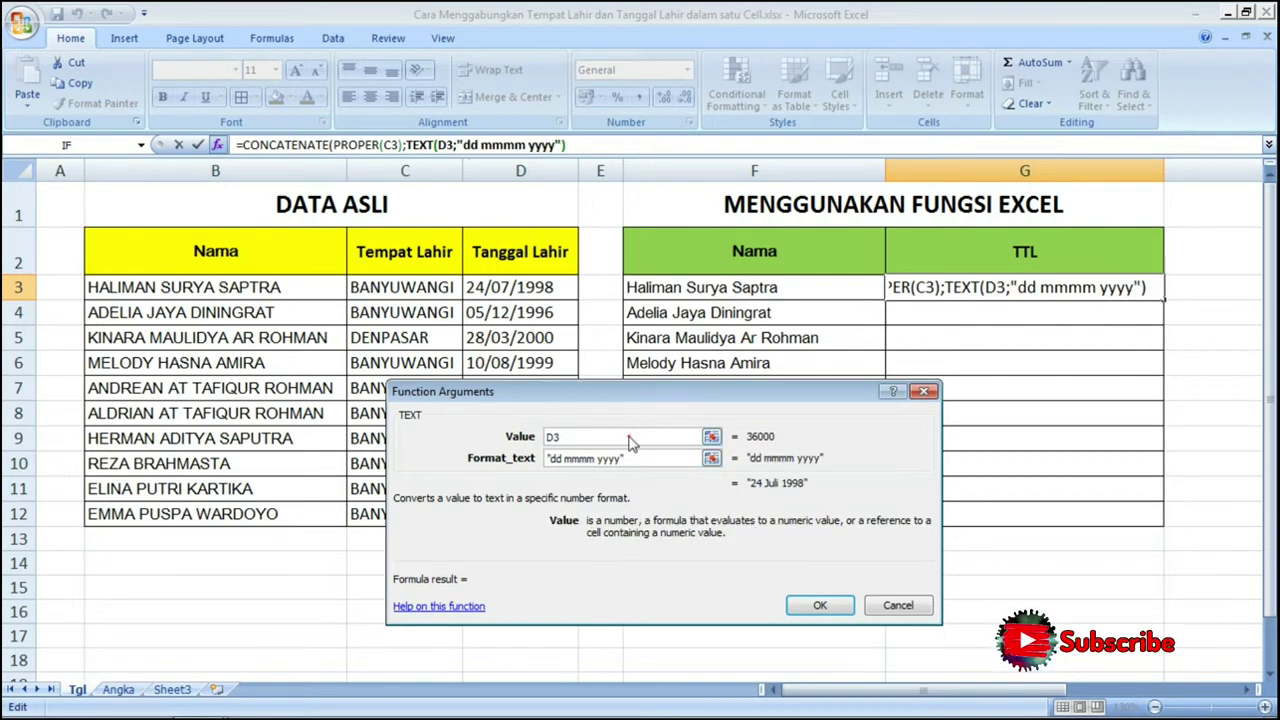
click(820, 606)
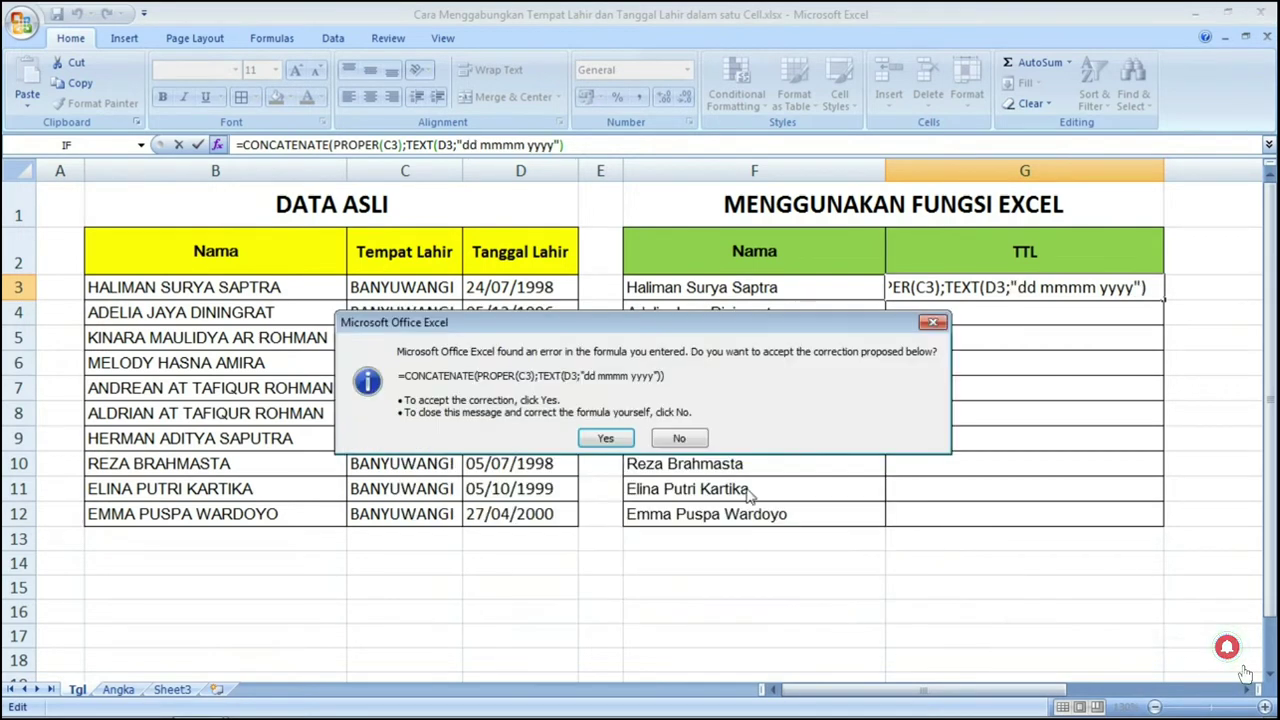
click(606, 440)
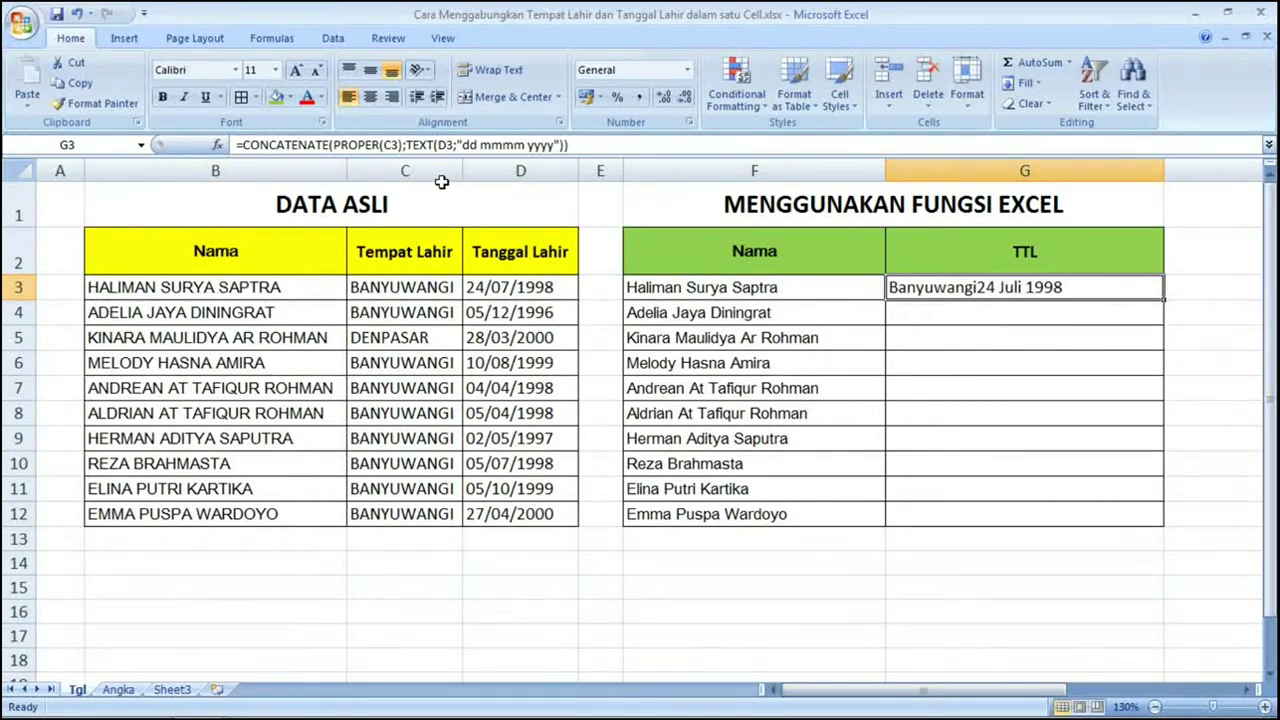
click(217, 146)
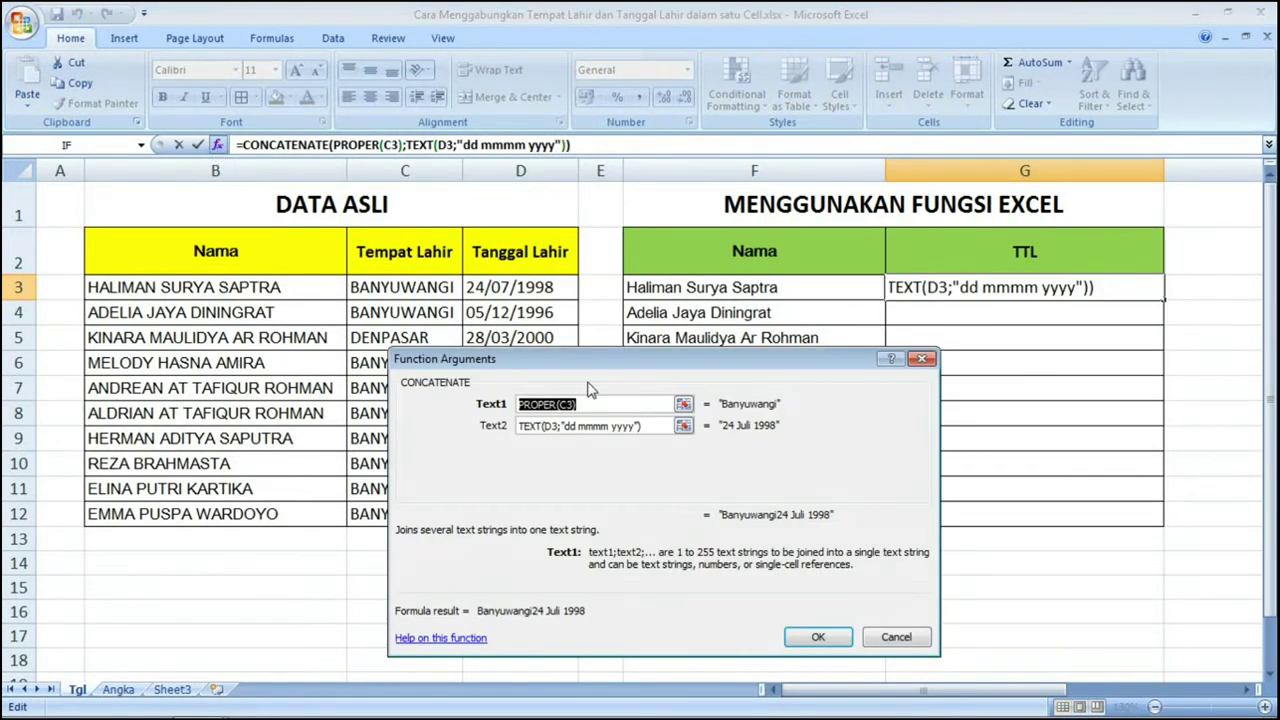
Step: Append &", " after PROPER(C3) so G3 reads Banyuwangi, 24 Juli 1998
click(596, 407)
text(&)
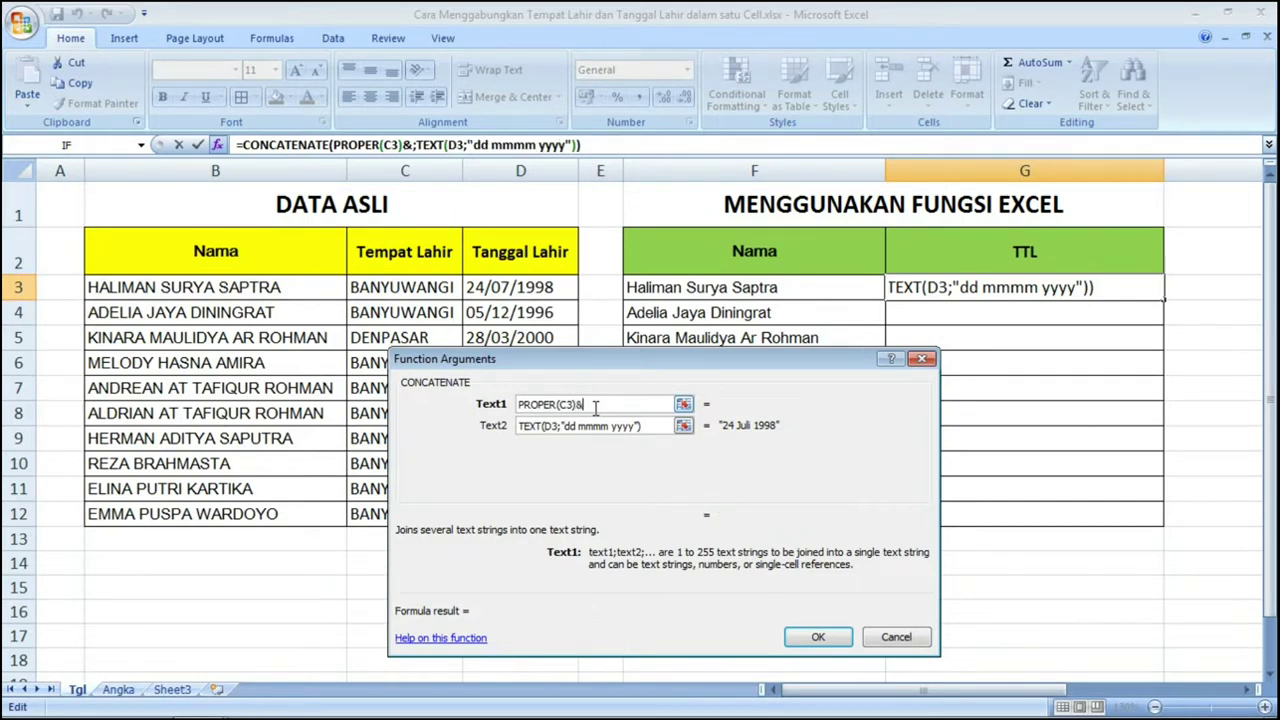
text(")
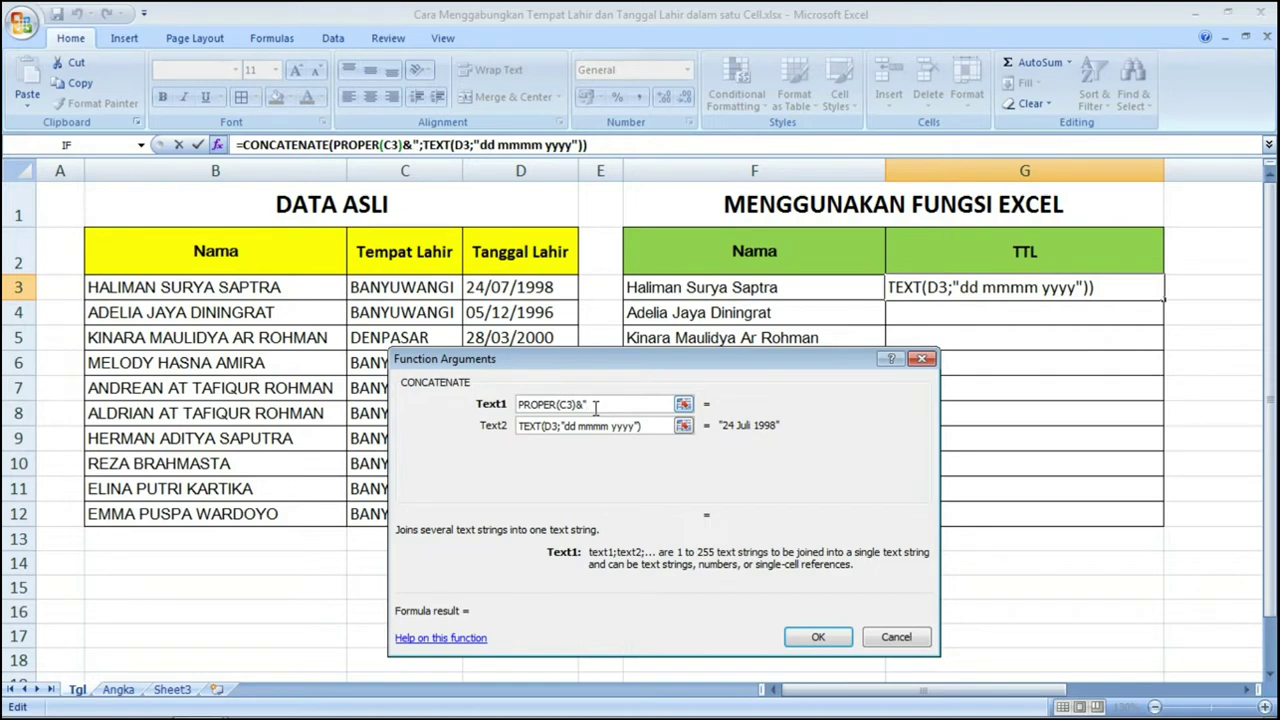
text(,)
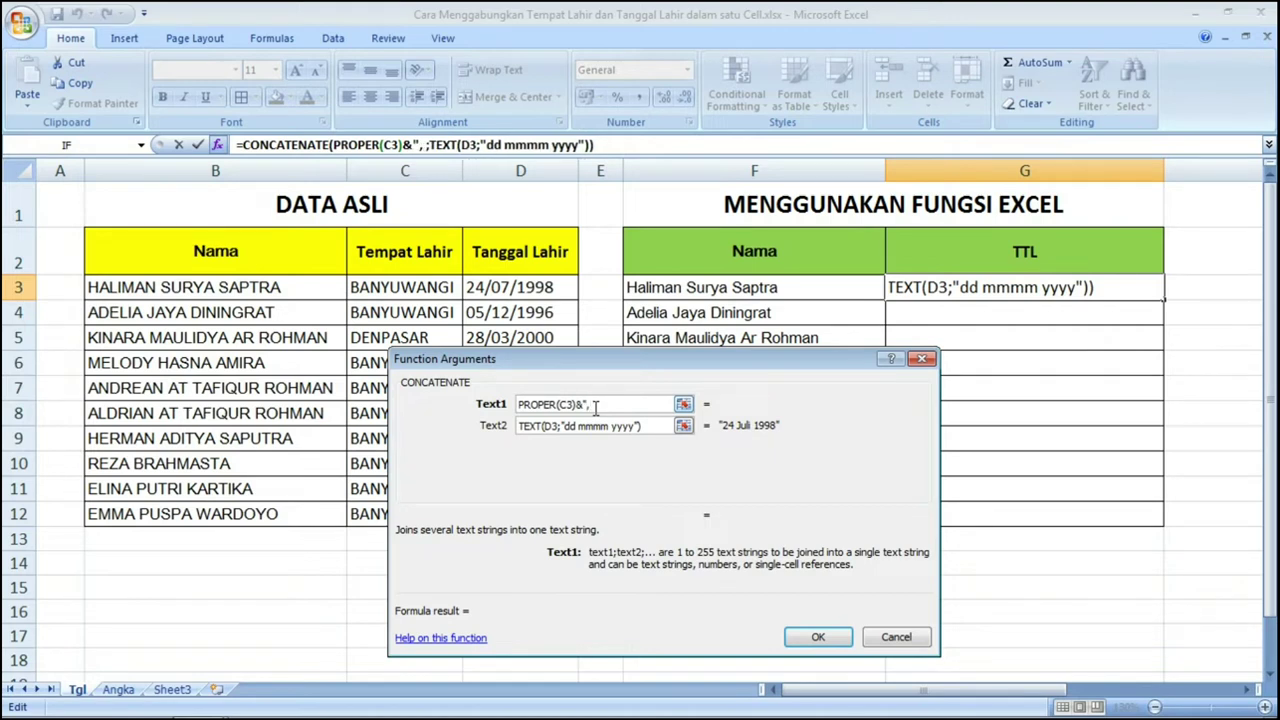
text( ")
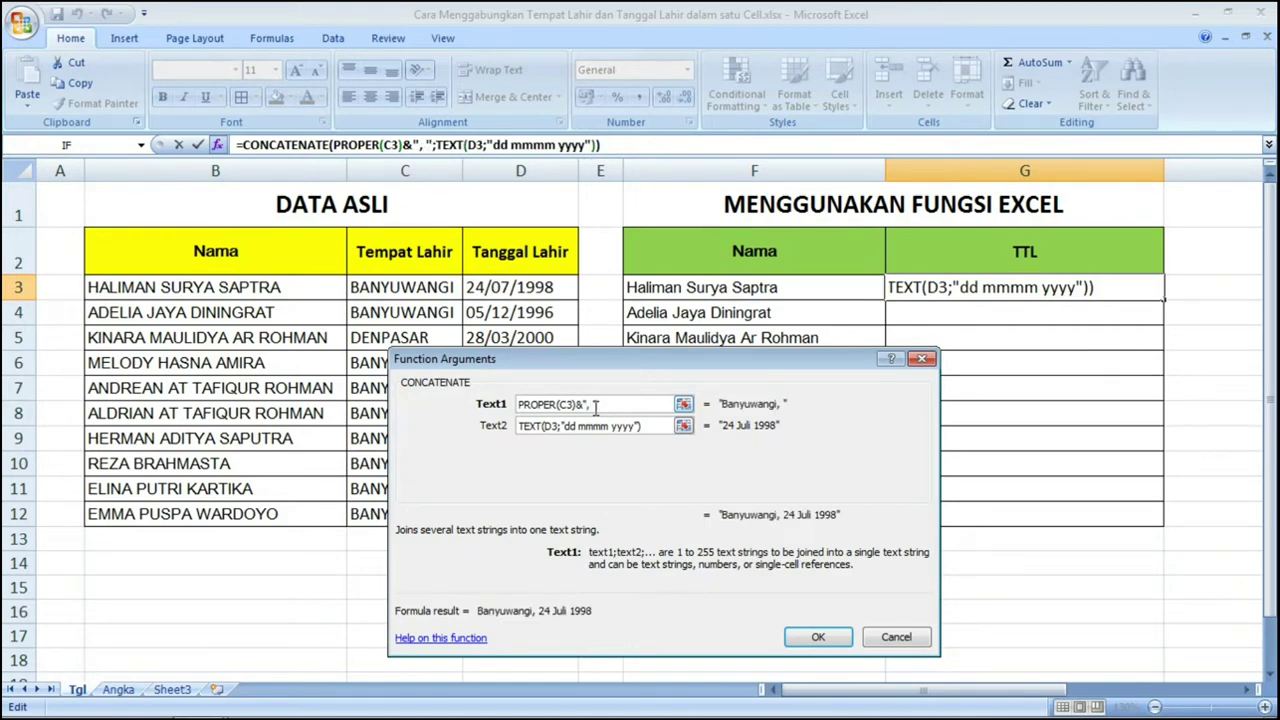
key(Return)
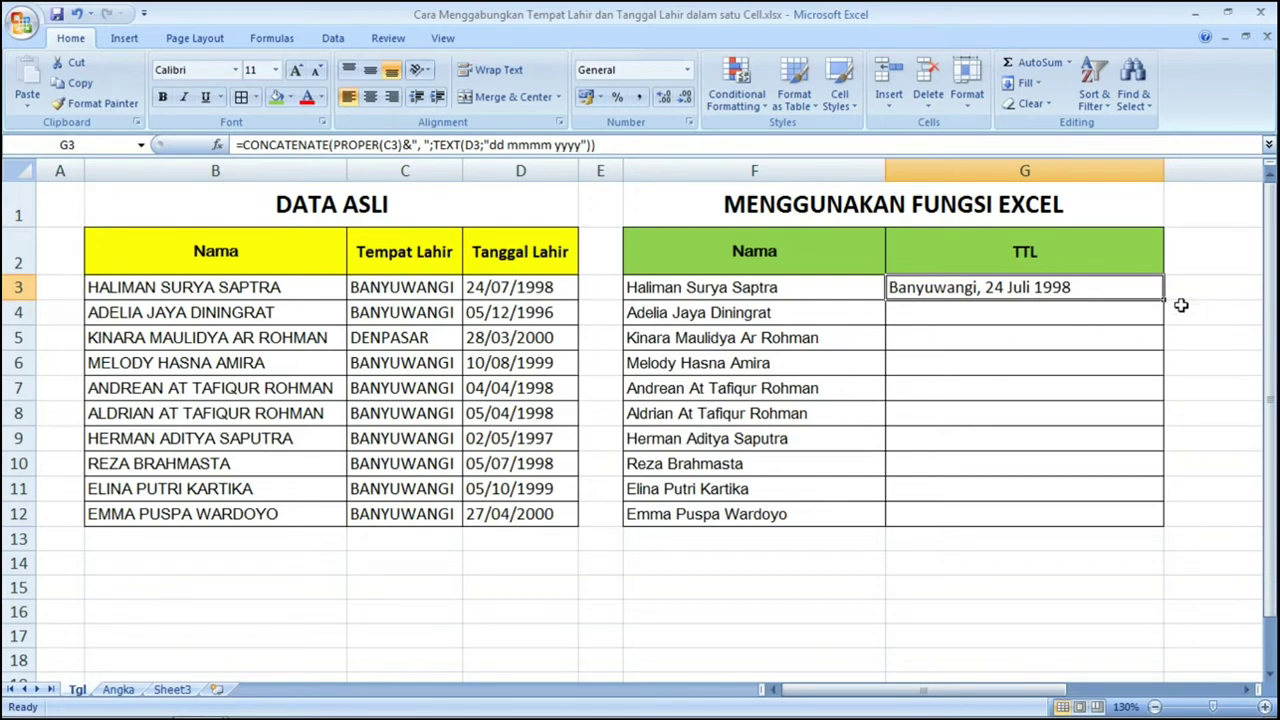
Step: Copy the G3 formula into G4, giving Banyuwangi, 05 Desember 1996
drag(1166, 302, 1166, 322)
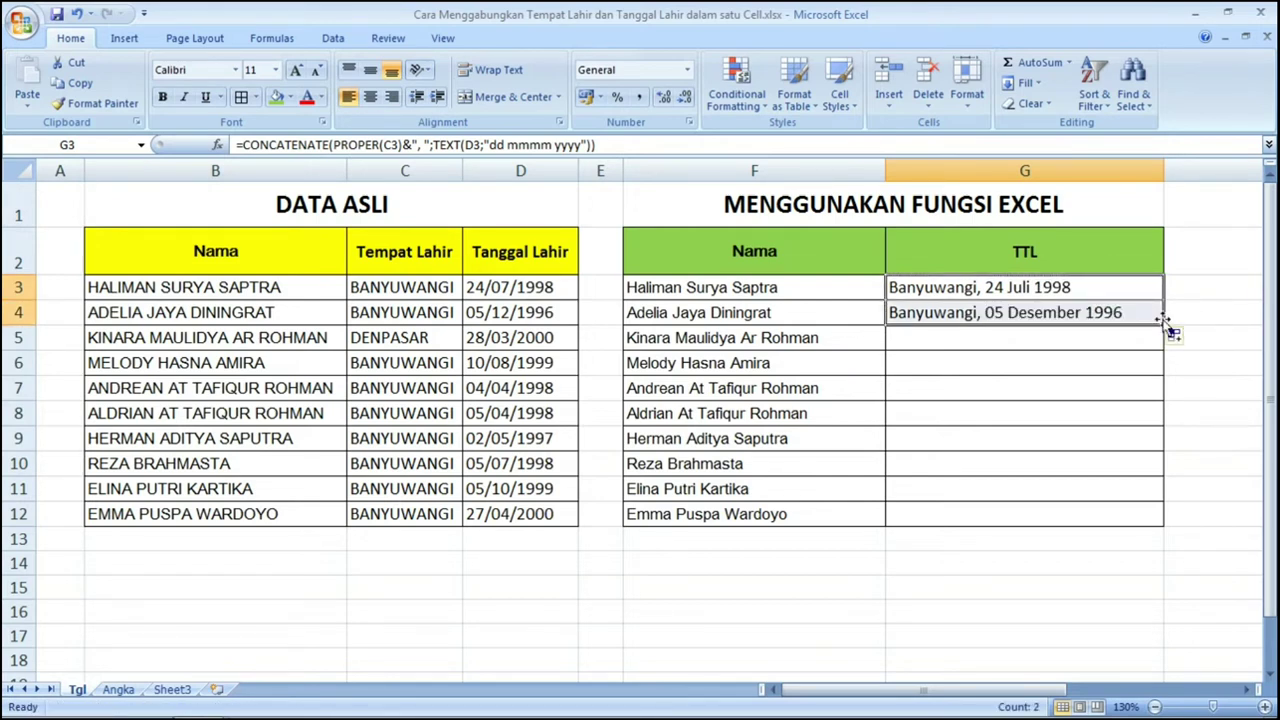
click(1072, 312)
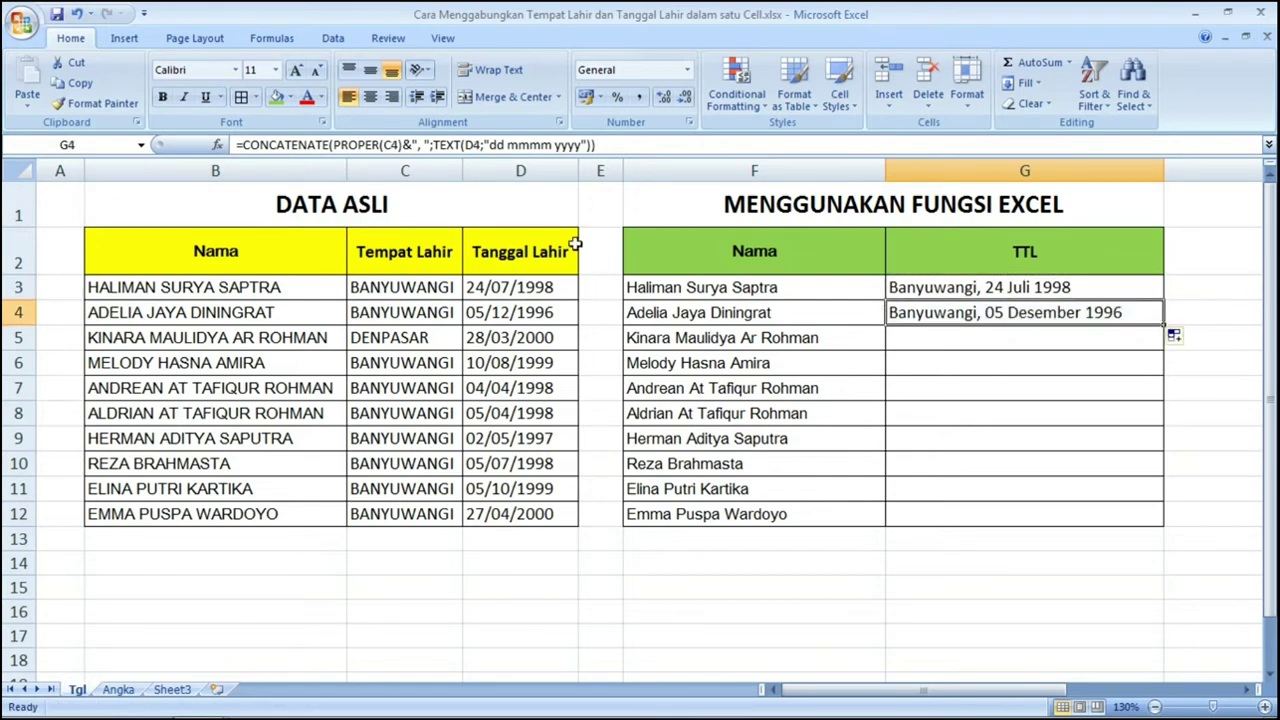
click(215, 144)
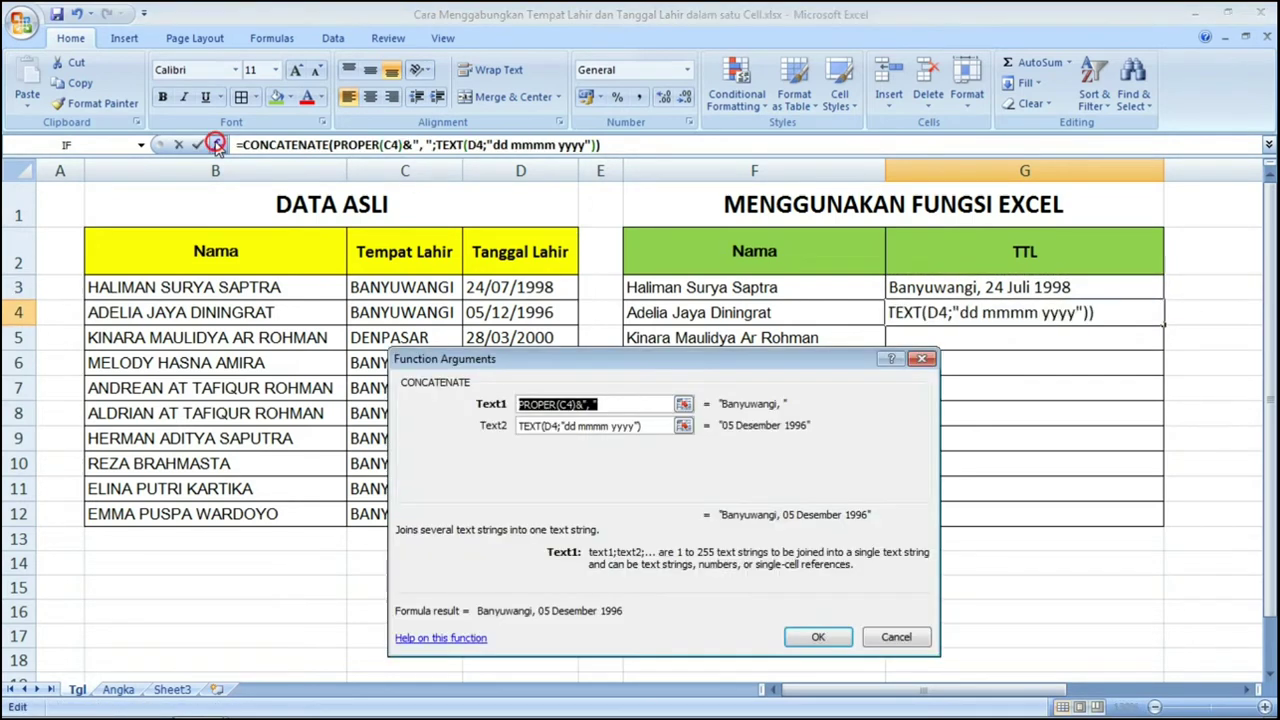
Step: Change G4's TEXT format from dd mmmm yyyy to dd-mm-yy, showing Banyuwangi, 05-12-96
click(600, 428)
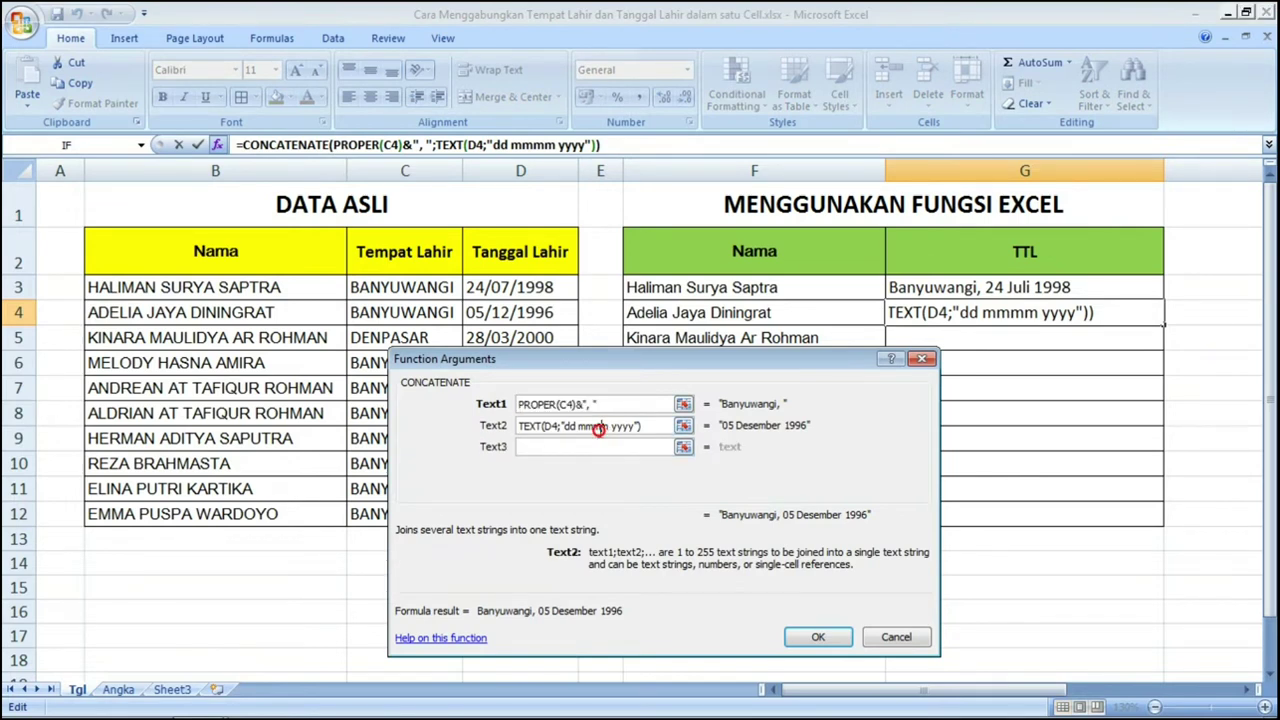
click(519, 144)
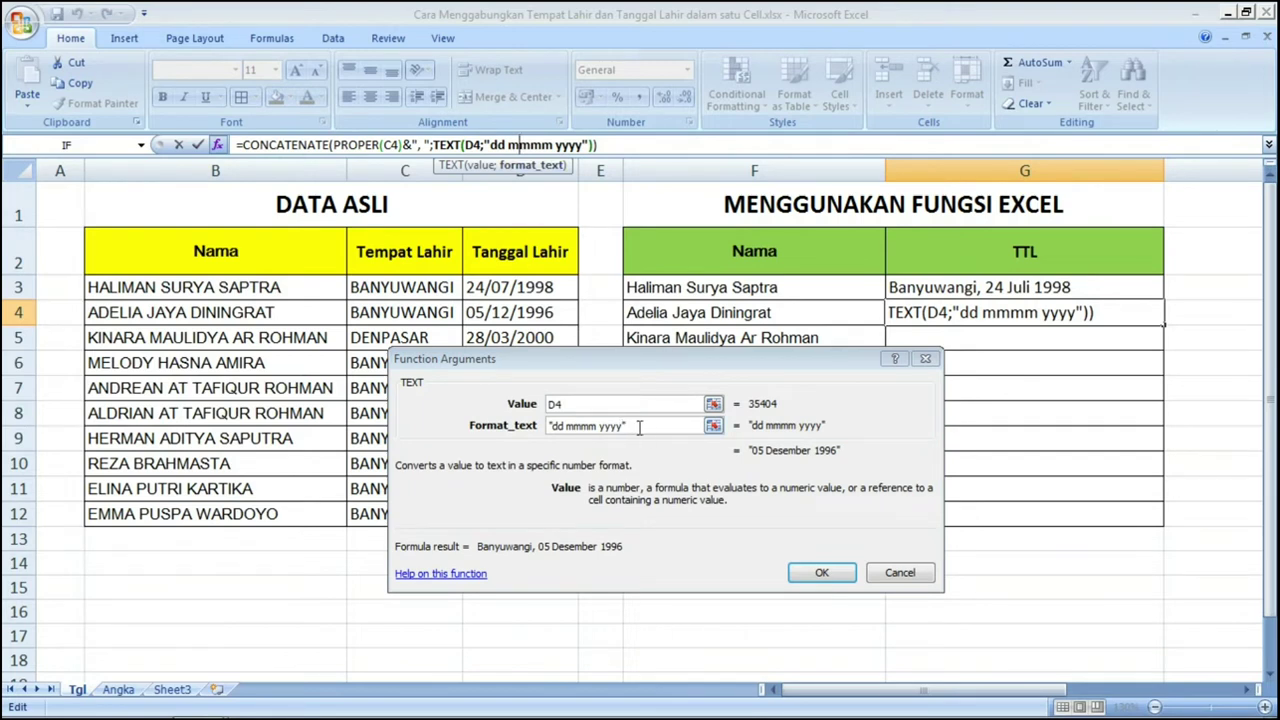
click(594, 427)
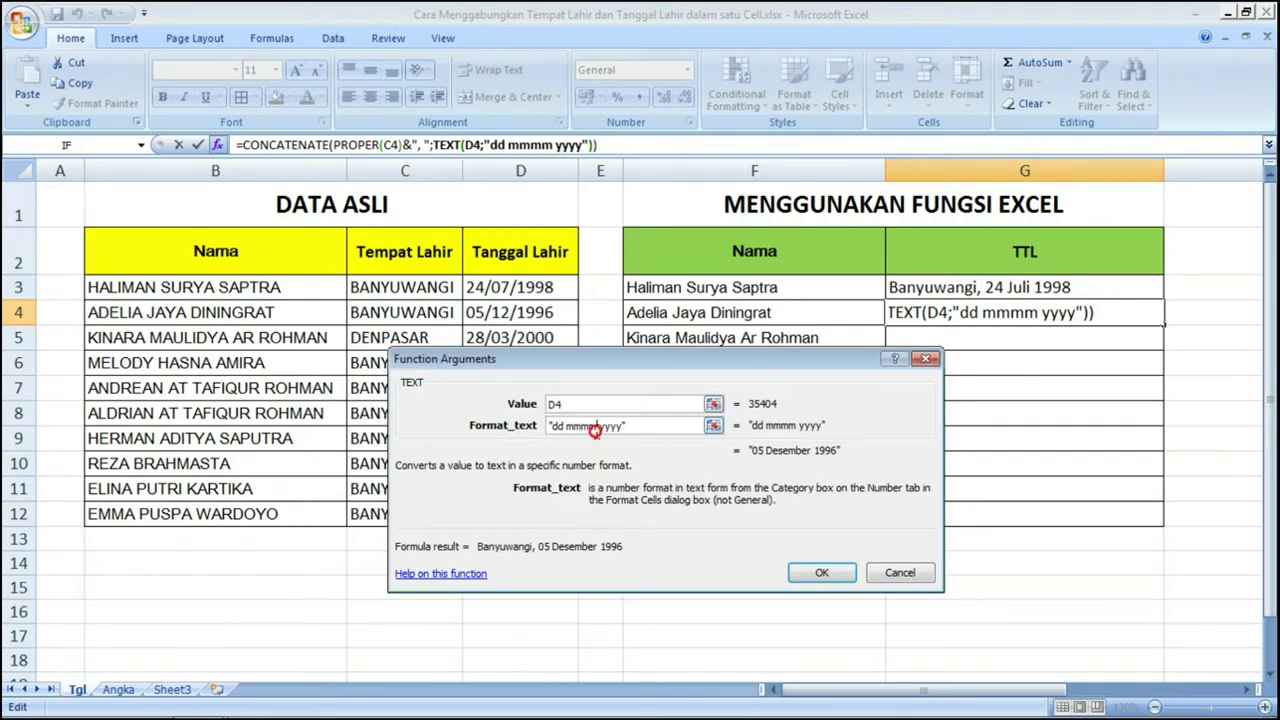
key(BackSpace)
key(BackSpace)
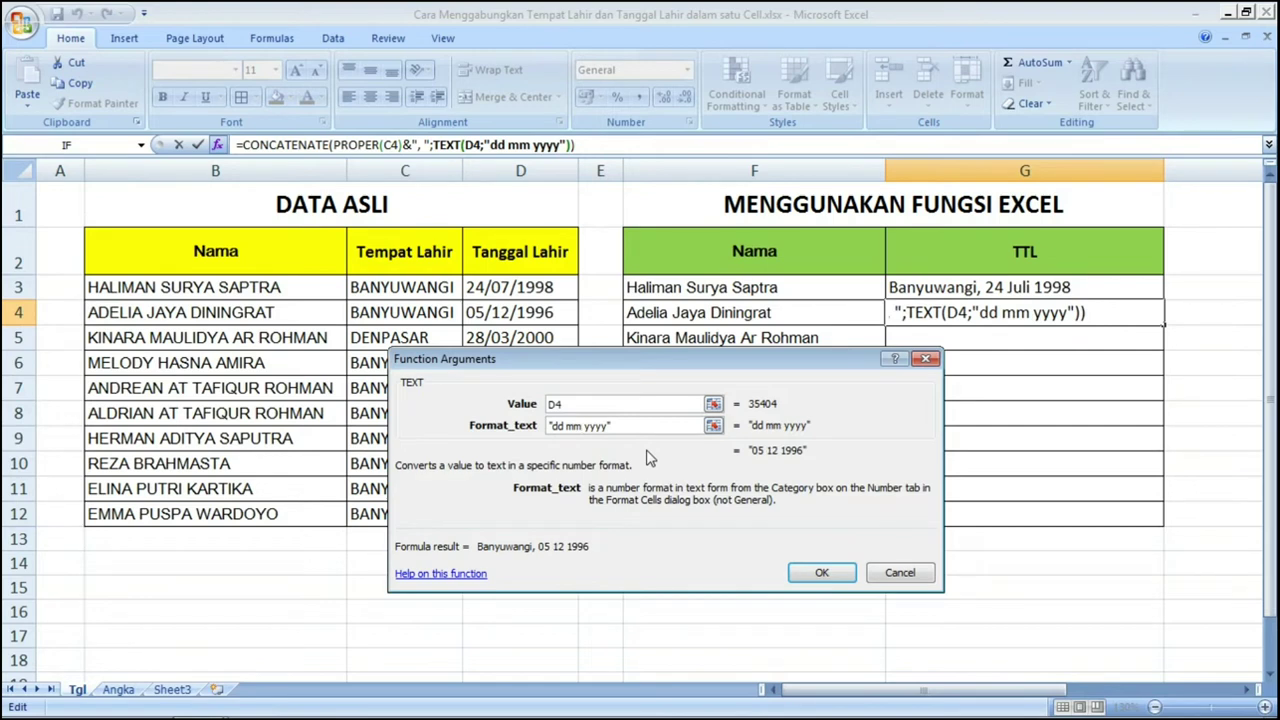
key(Right)
key(Right)
key(BackSpace)
key(BackSpace)
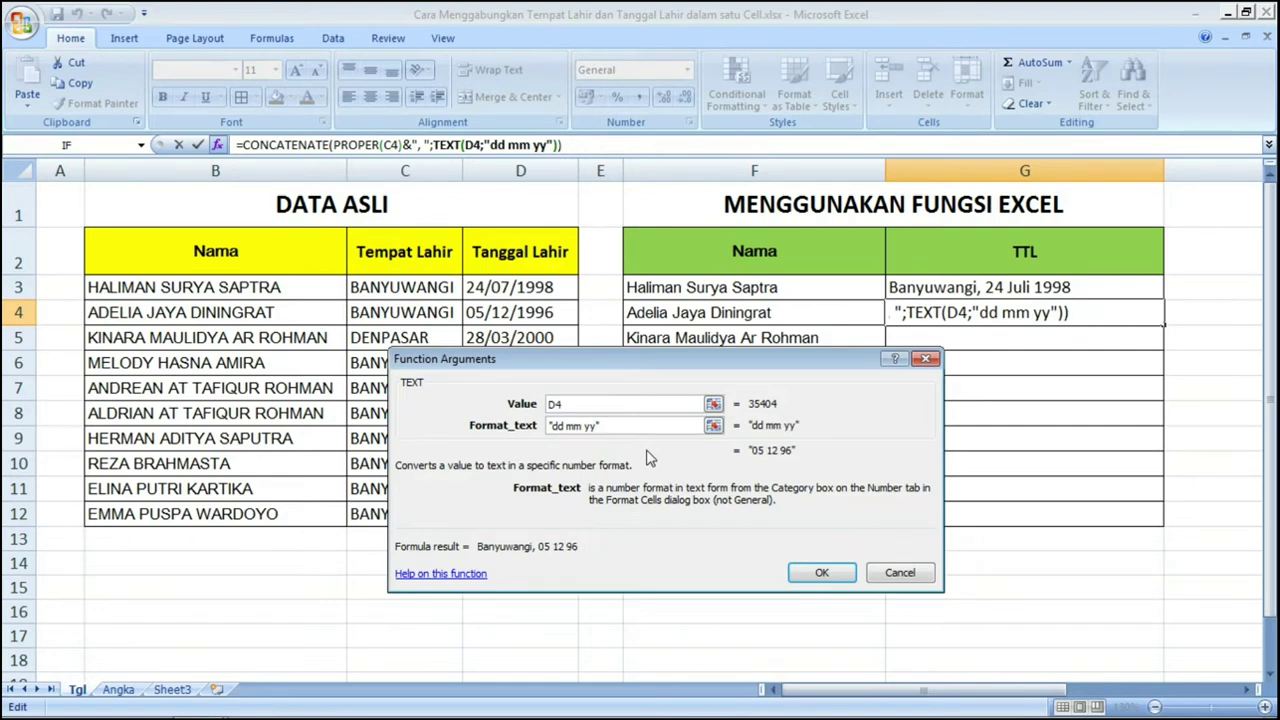
key(Left)
key(Left)
key(BackSpace)
text(-)
key(Right)
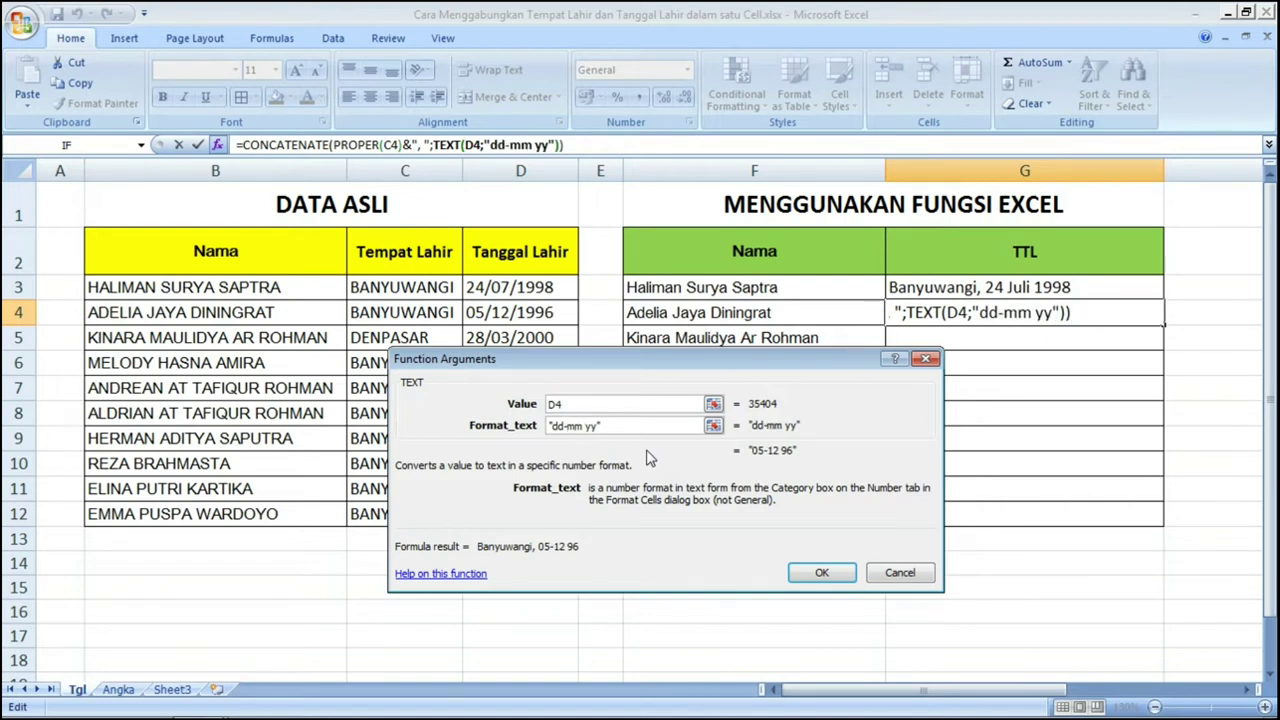
key(BackSpace)
text(-)
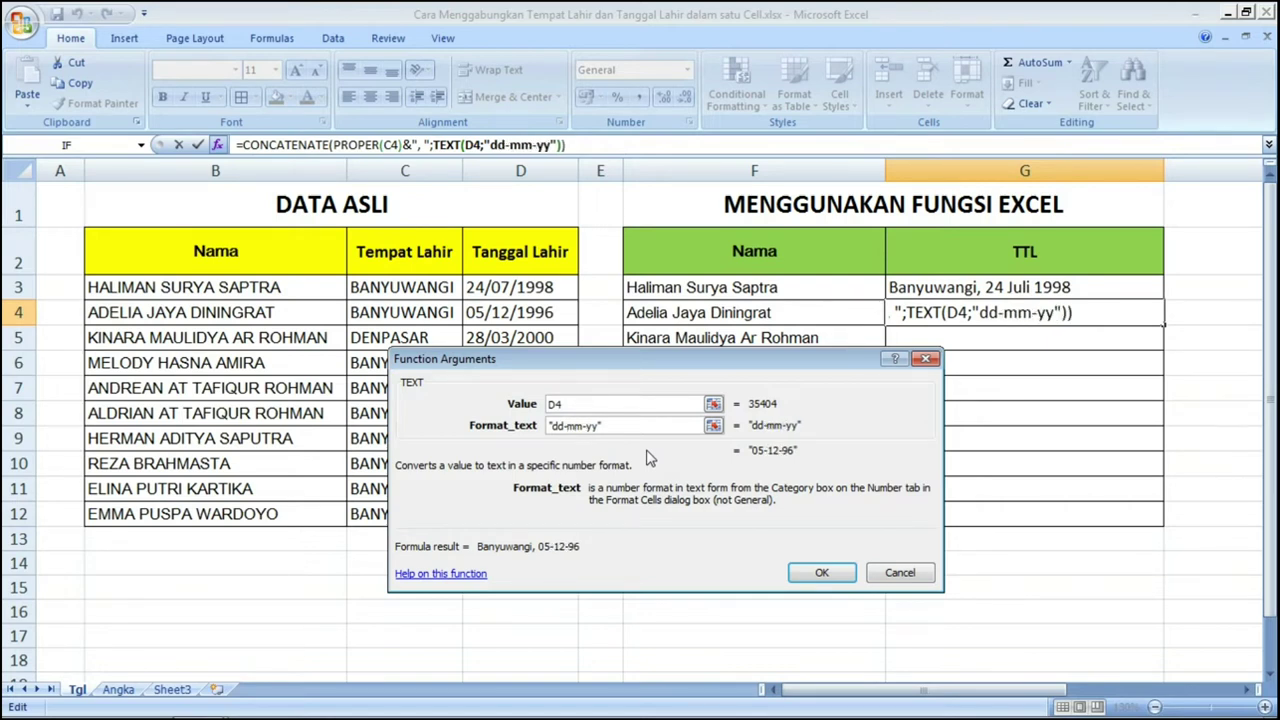
key(Return)
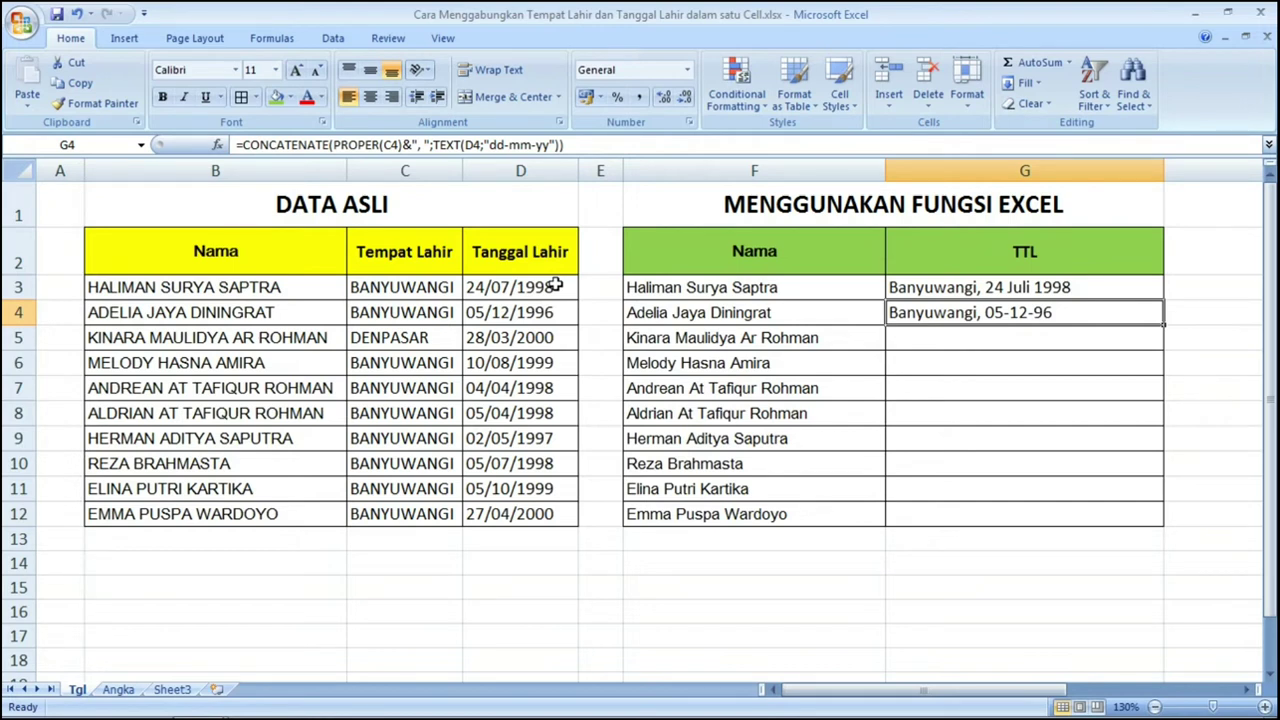
click(951, 345)
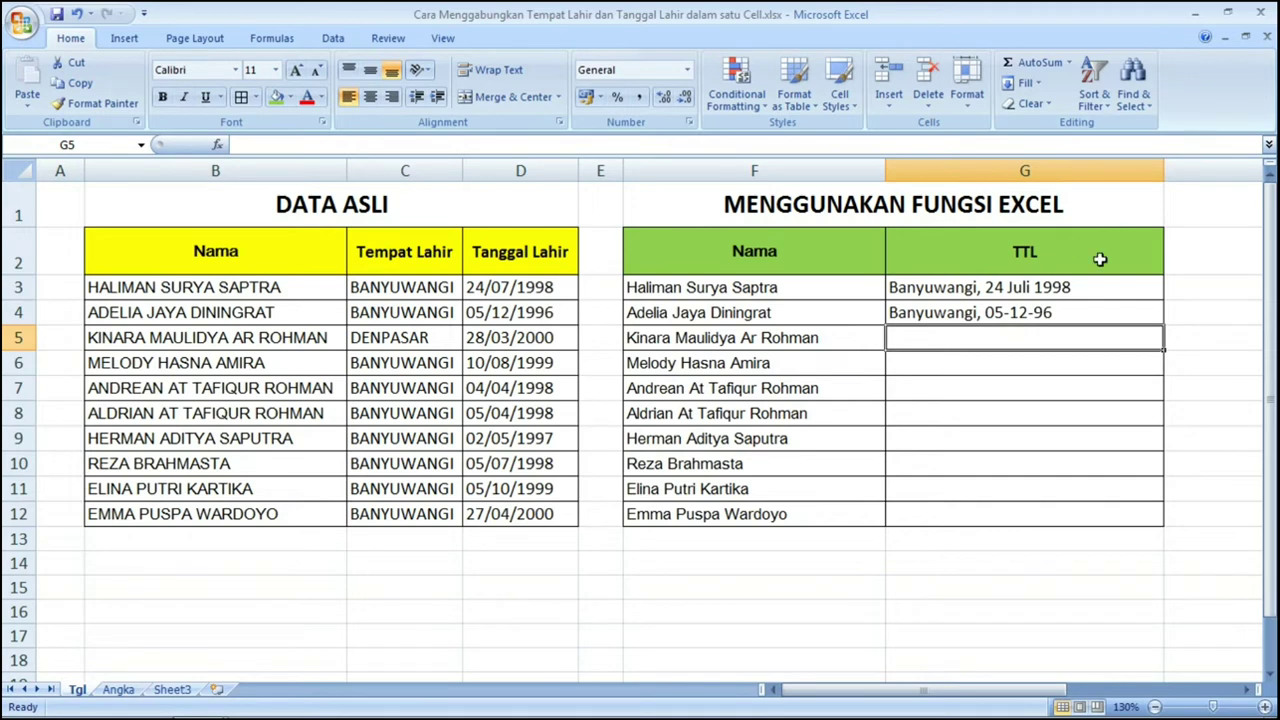
click(1081, 289)
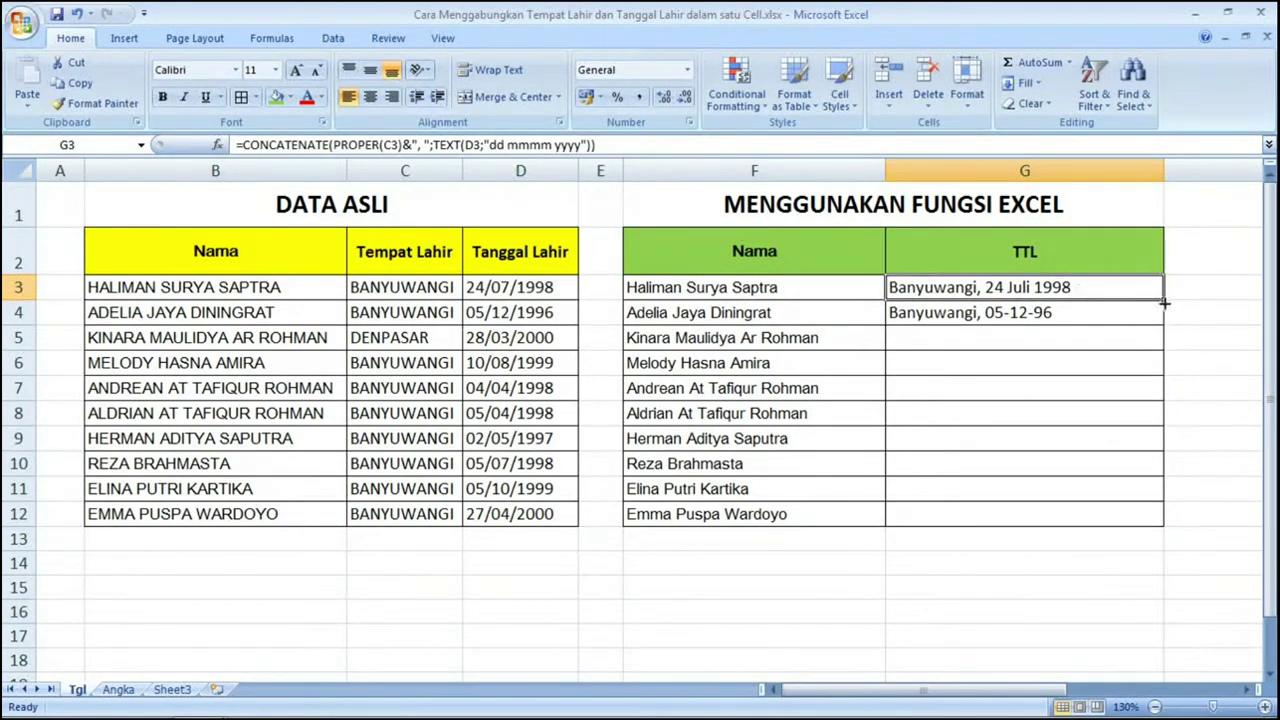
Step: Fill the G3 TTL formula down to G12 and save the workbook
mouse_move(1164, 300)
mouse_down()
mouse_move(1152, 500)
mouse_move(1166, 522)
mouse_up()
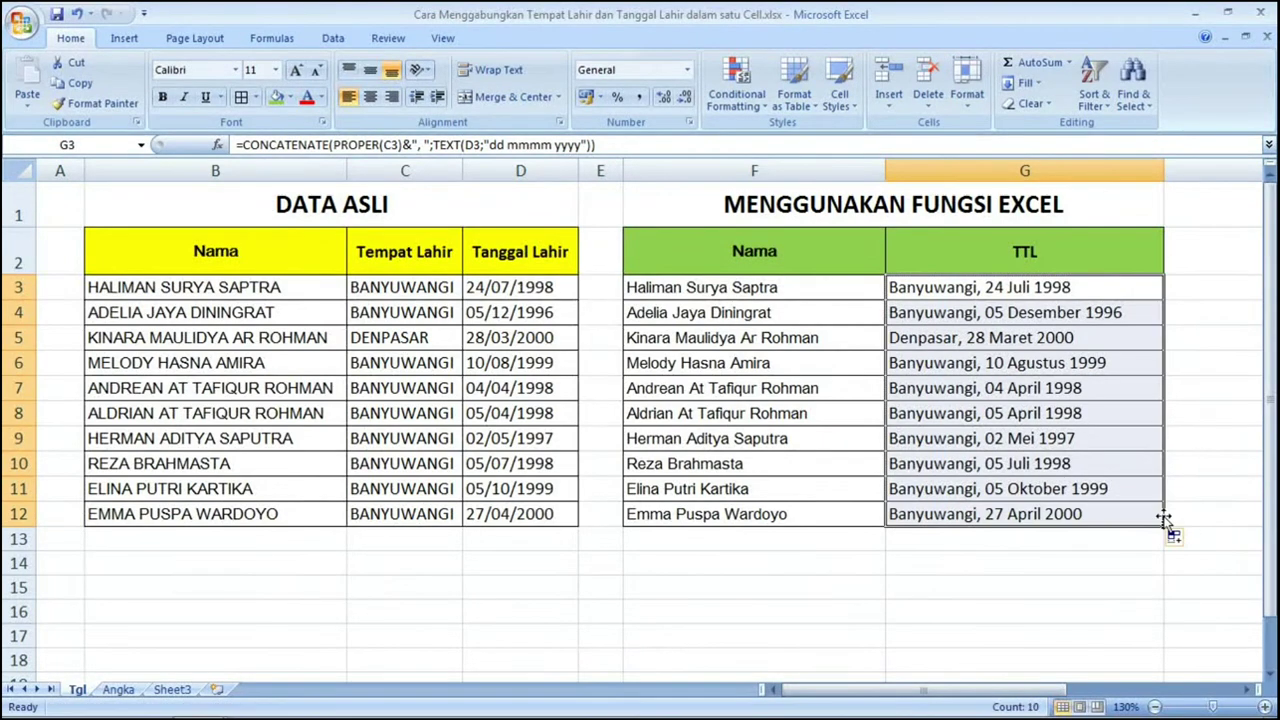
click(1024, 384)
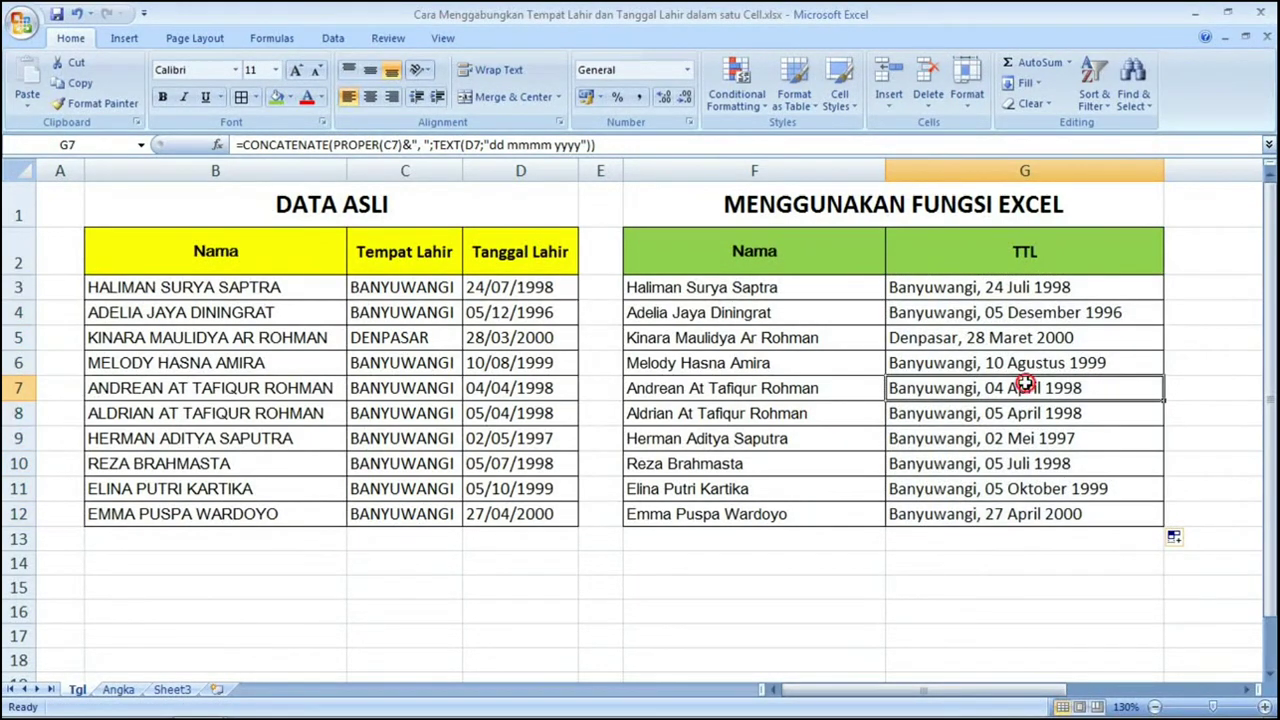
click(58, 14)
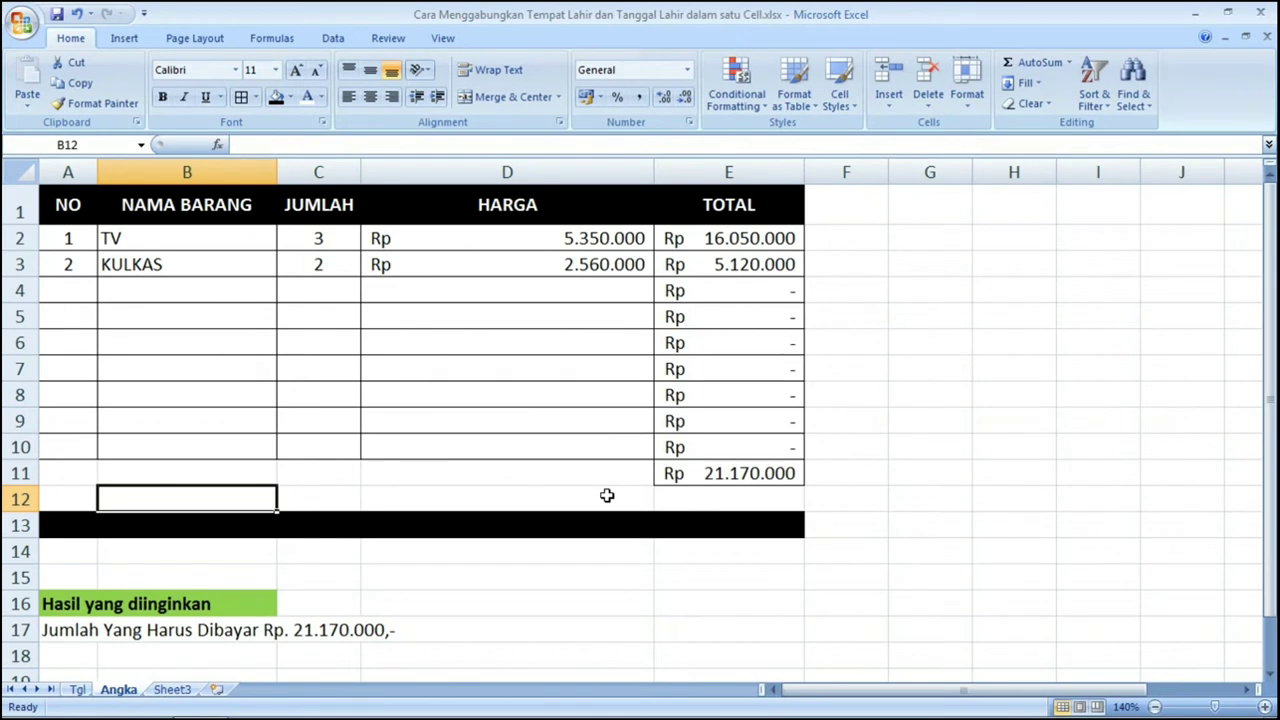
Step: Inspect the sample target text in row 17 below the merged A13 cell
key(Down)
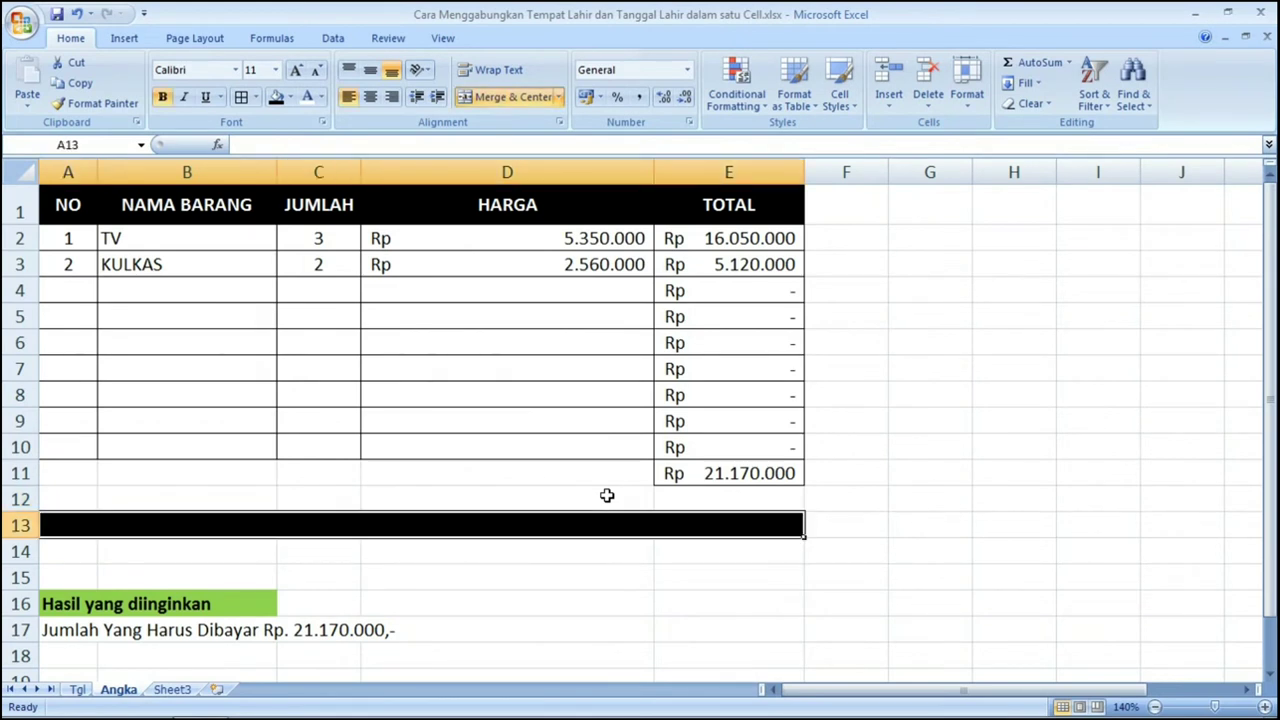
key(Down)
key(Down)
key(Down)
key(Down)
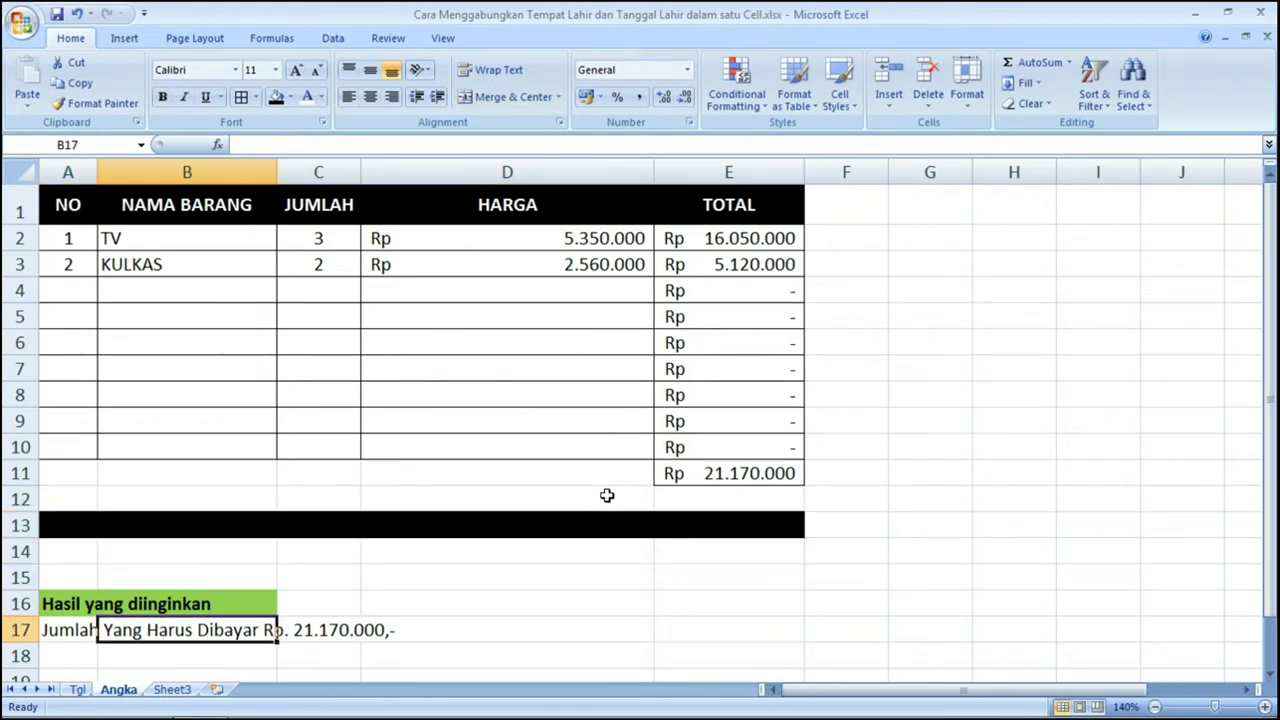
key(Left)
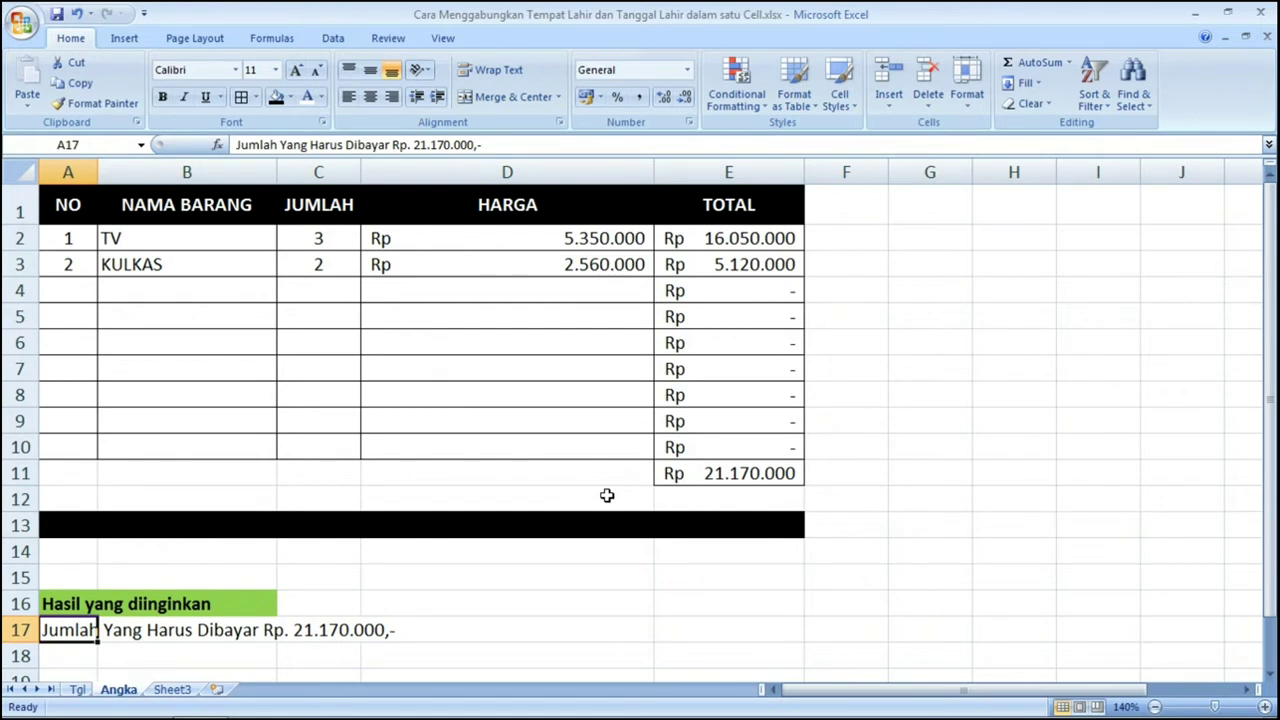
key(Right)
key(Right)
key(Left)
key(Right)
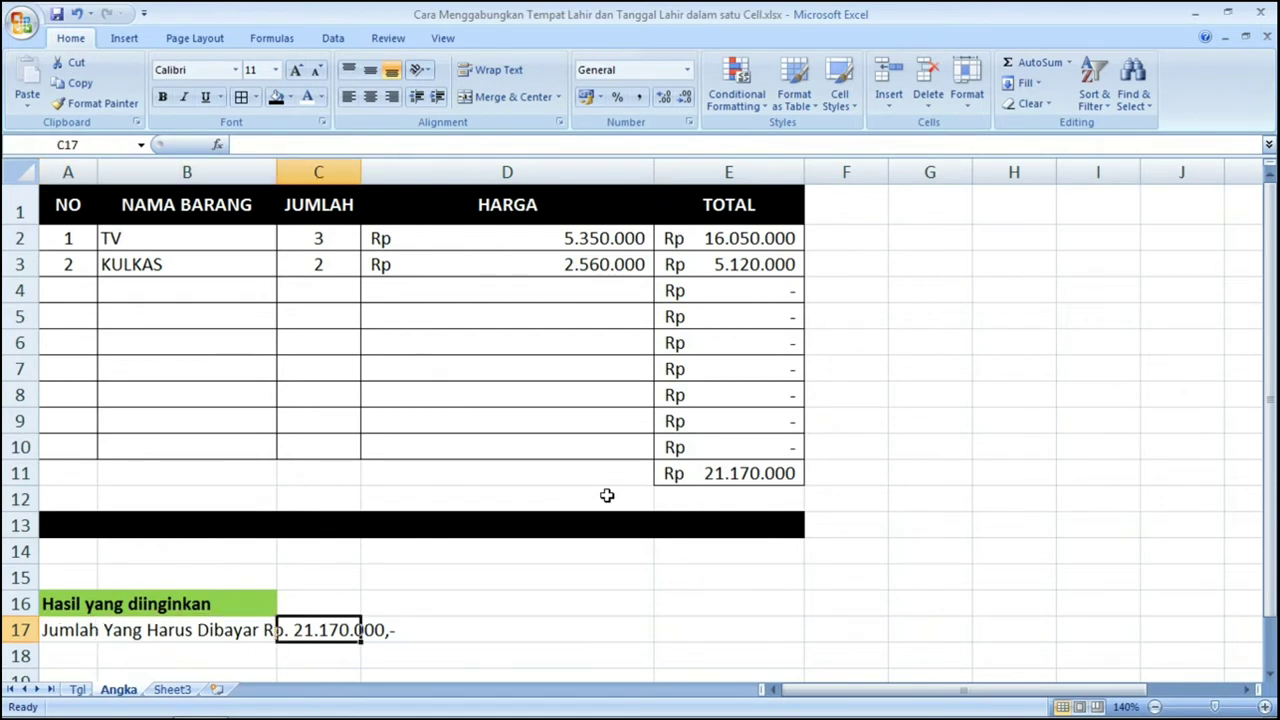
key(Left)
key(Left)
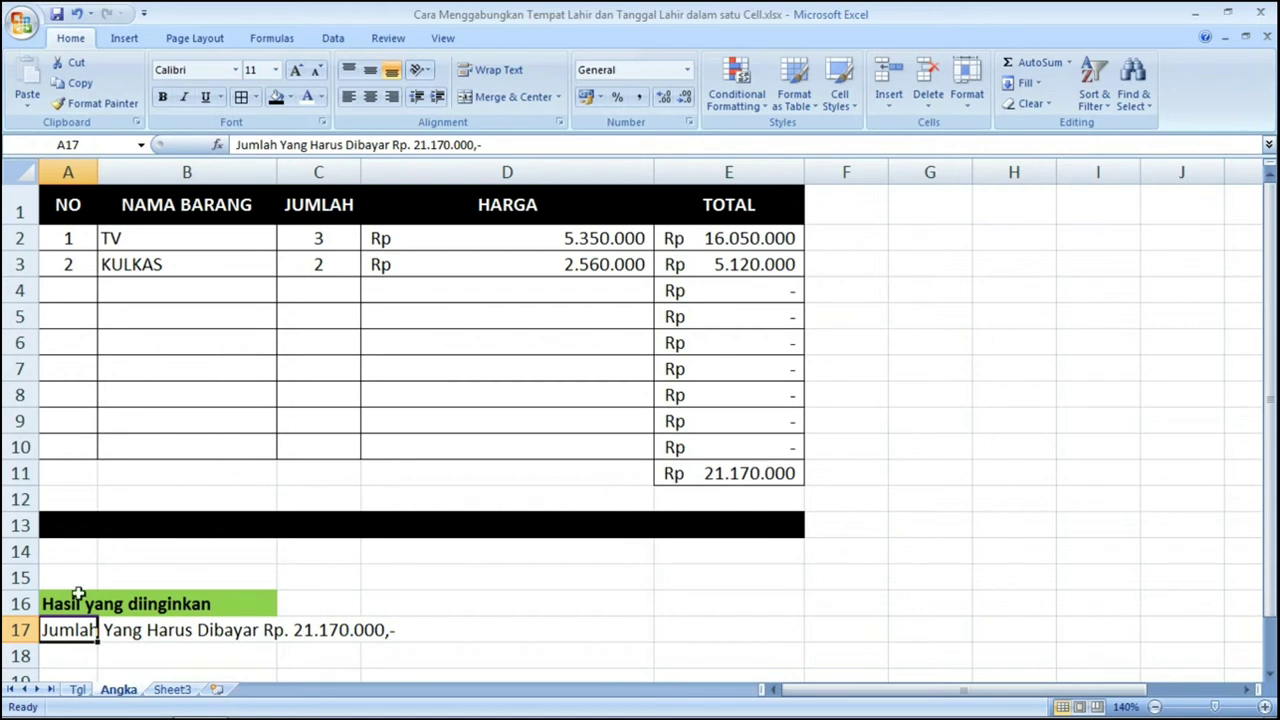
Step: Enter =&"Jumlah Yang Harus Dibayar" in merged cell A13 and accept Excel's formula correction
click(74, 525)
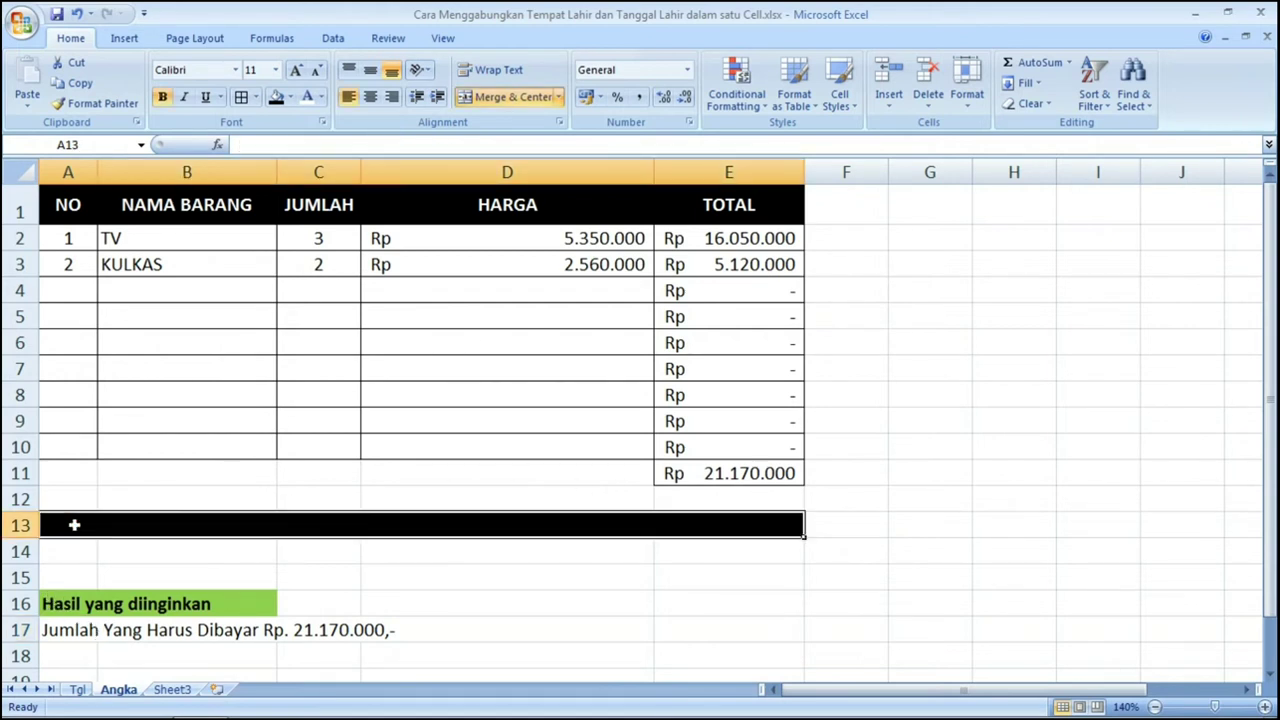
text(=)
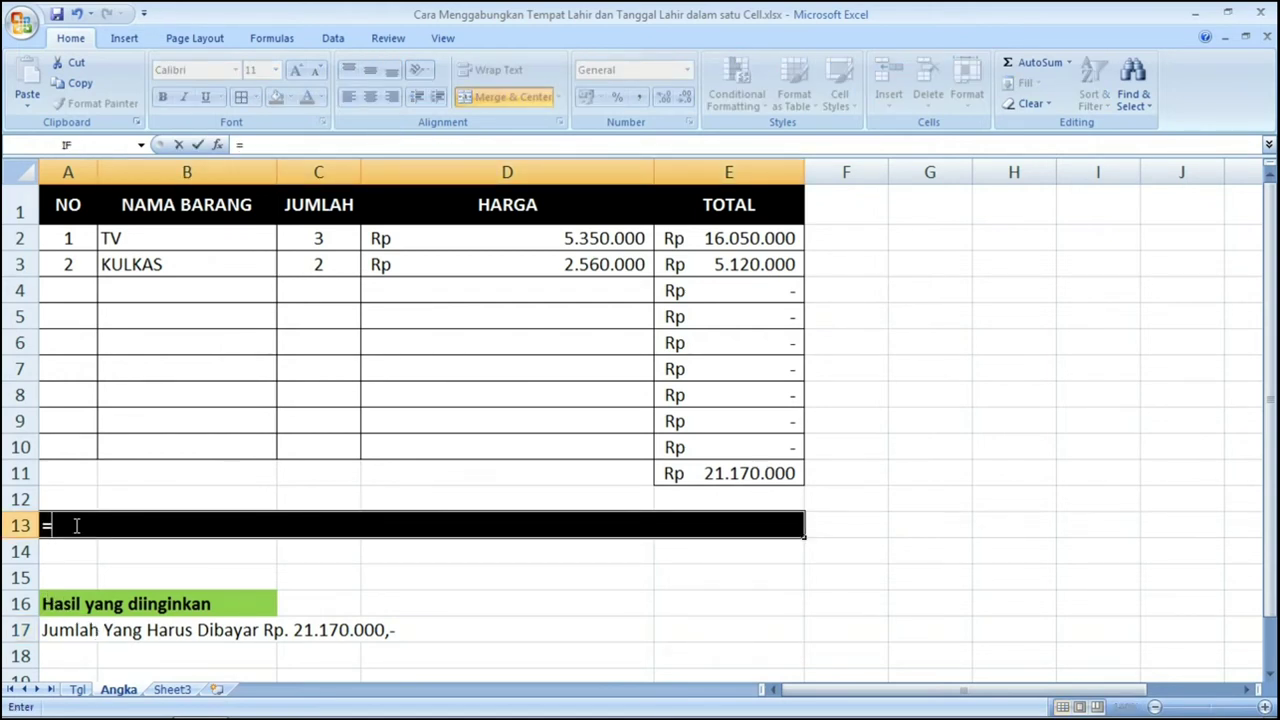
text(&)
text(")
text(Juml)
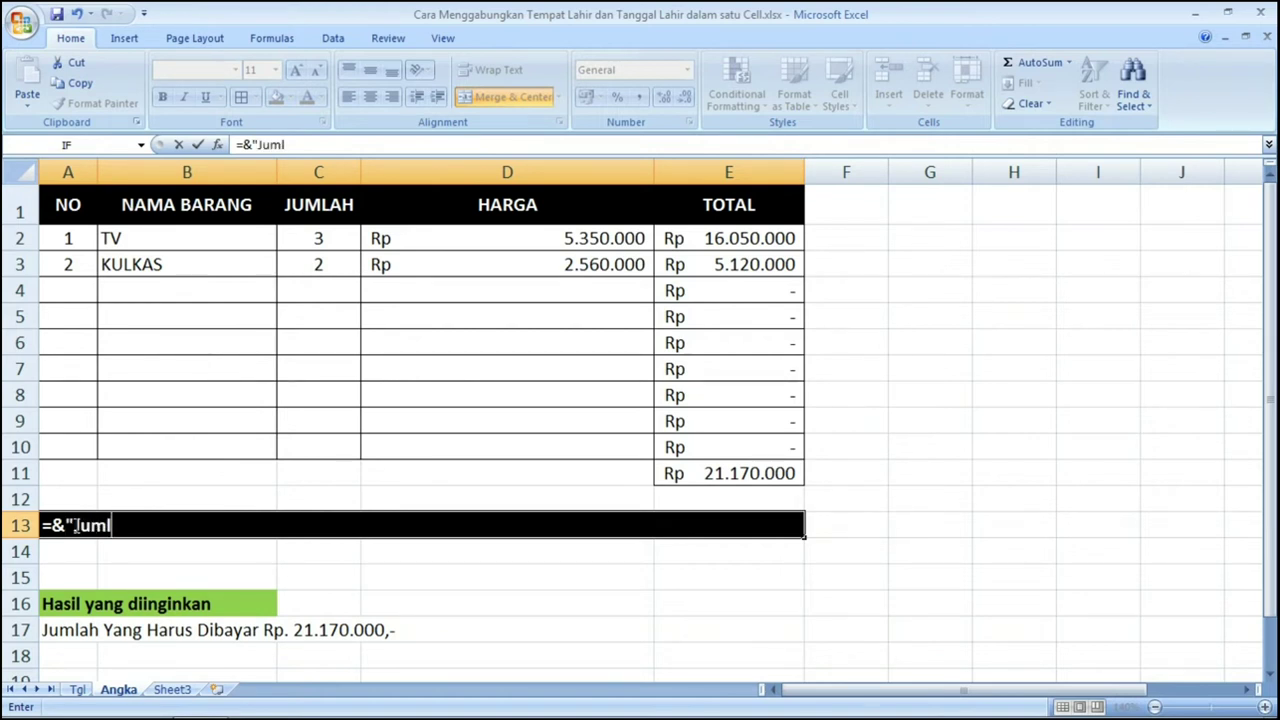
text(ah )
text(Ya)
text(ng)
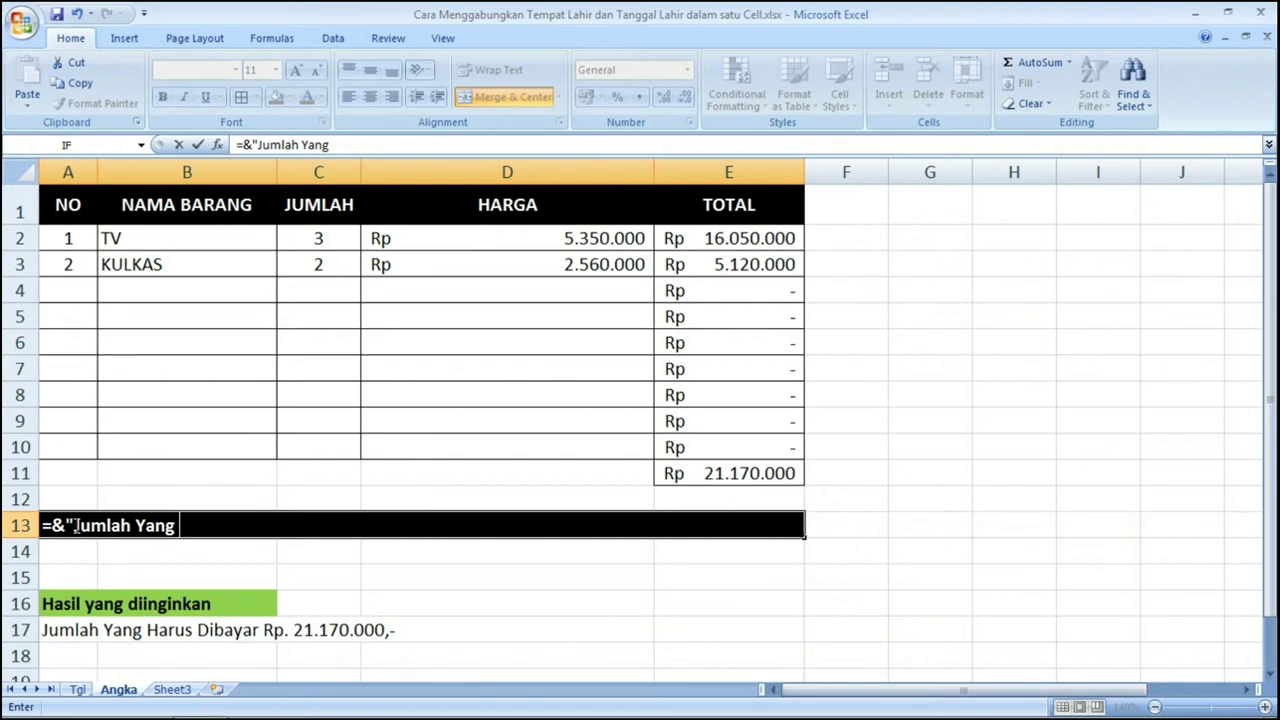
text( Ha)
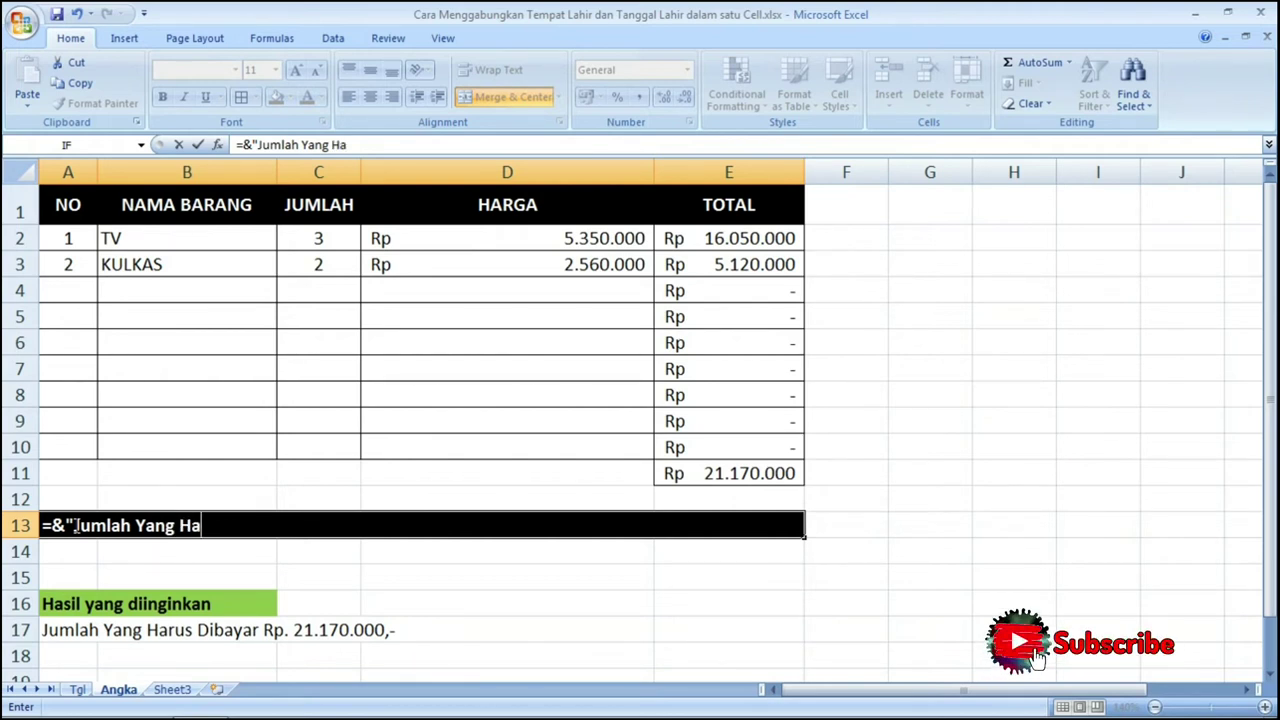
text(rus)
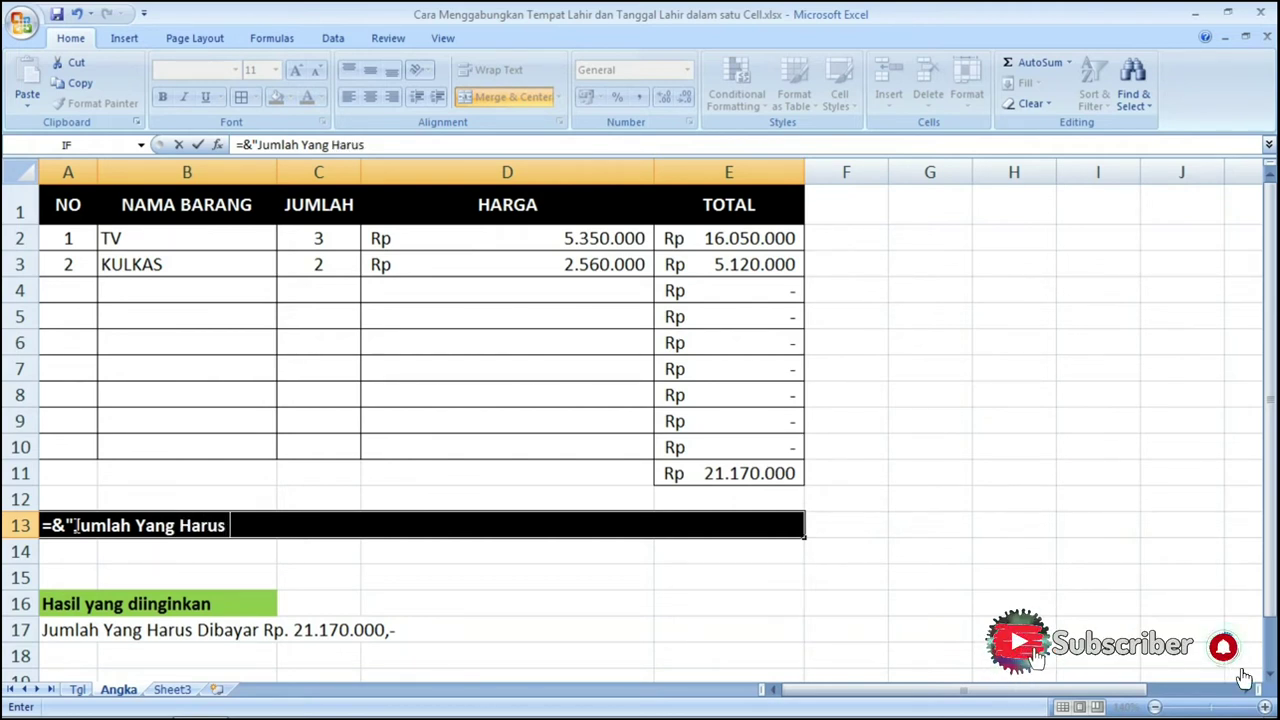
text( D)
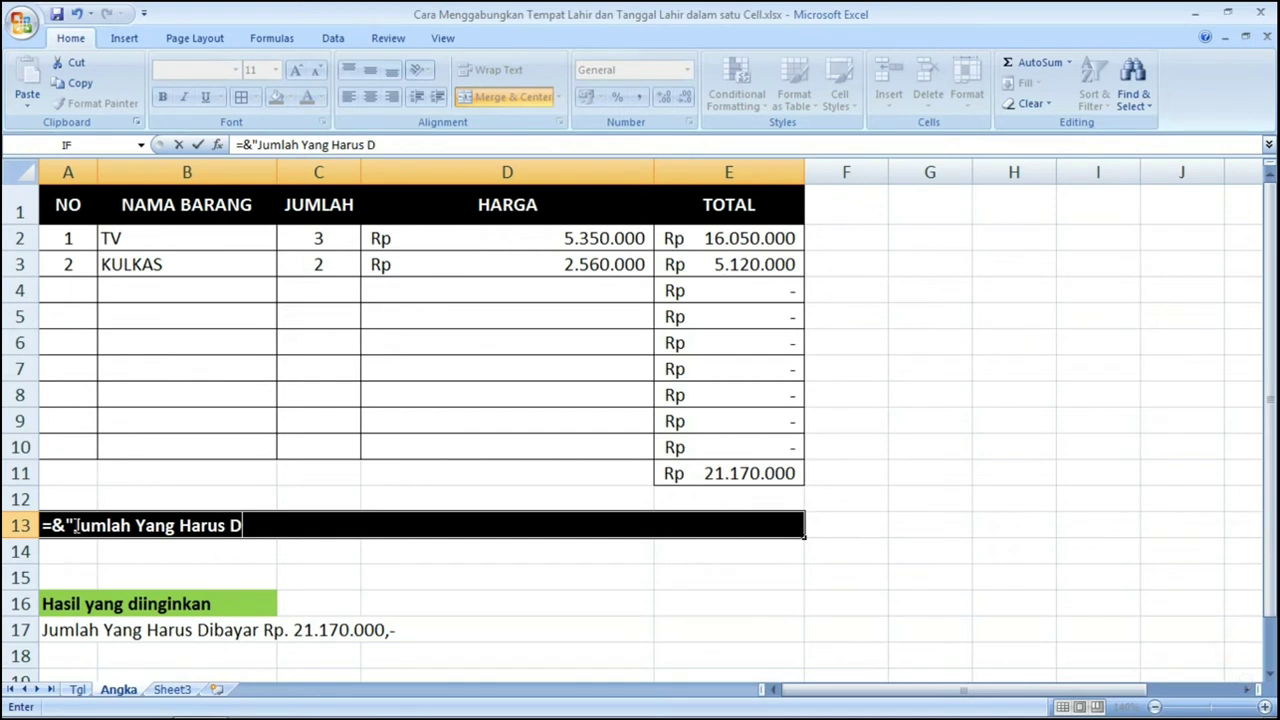
text(ibay)
text(ar)
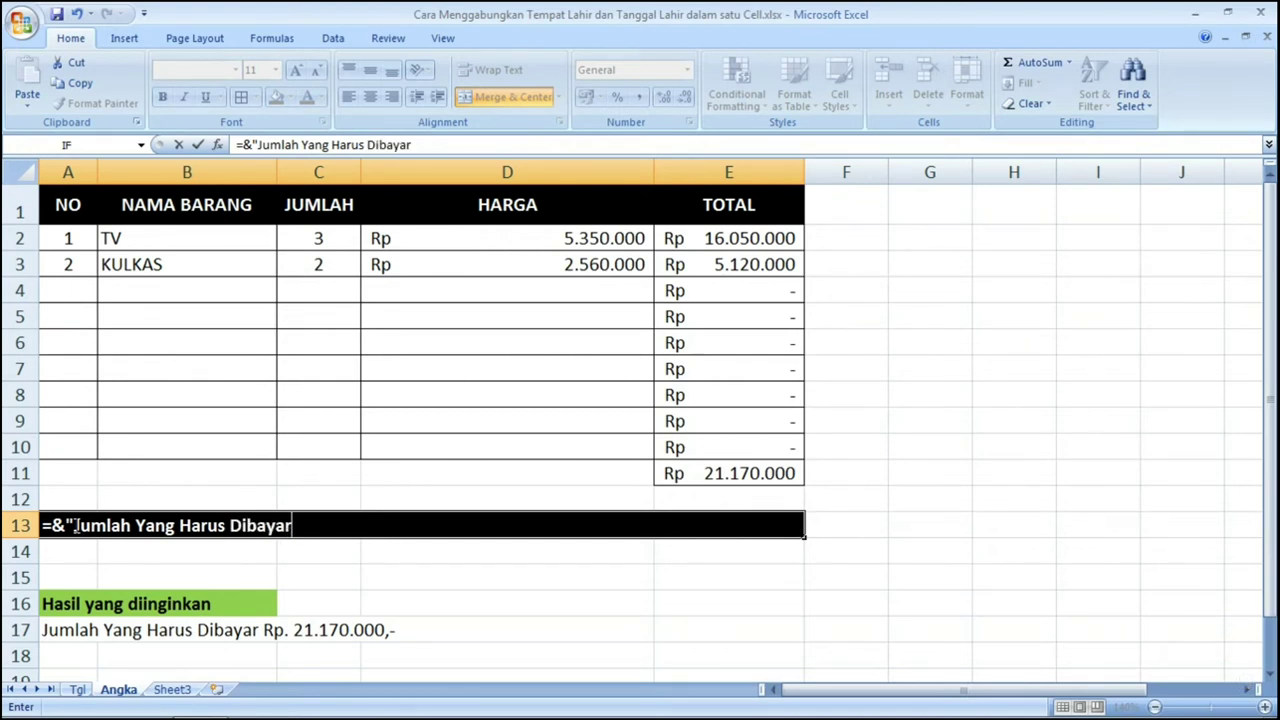
text(")
click(728, 473)
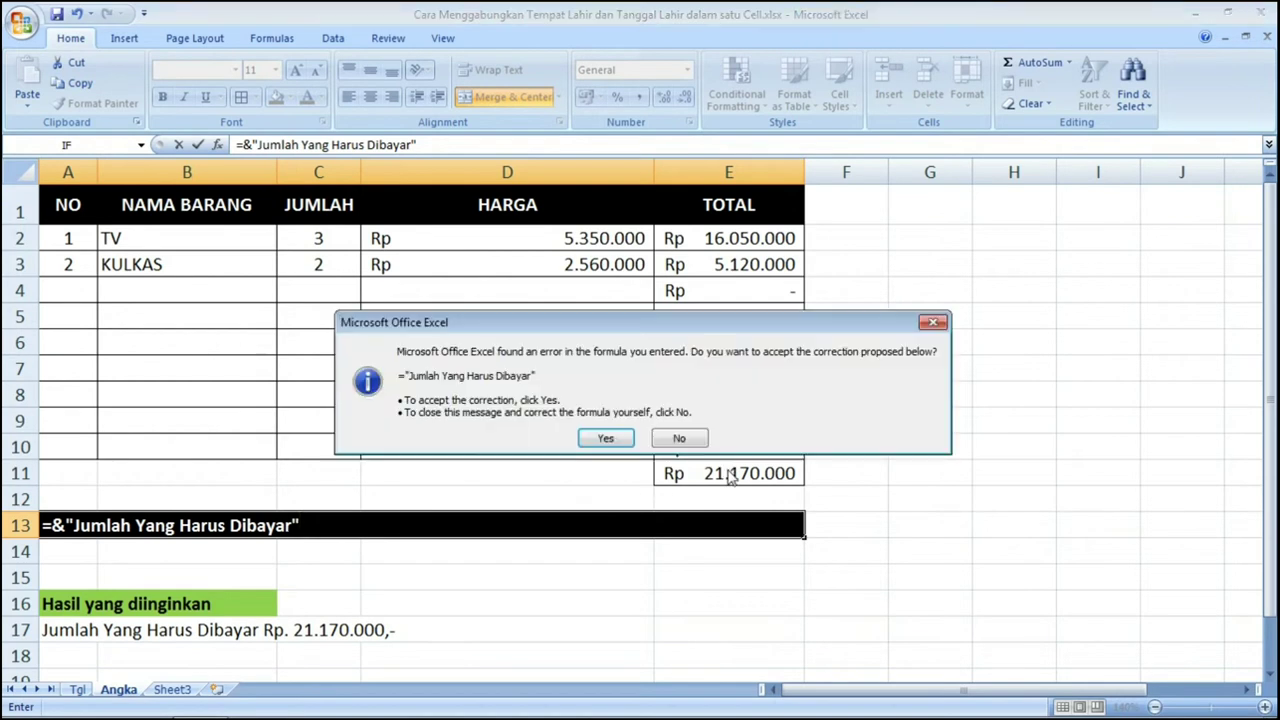
click(605, 438)
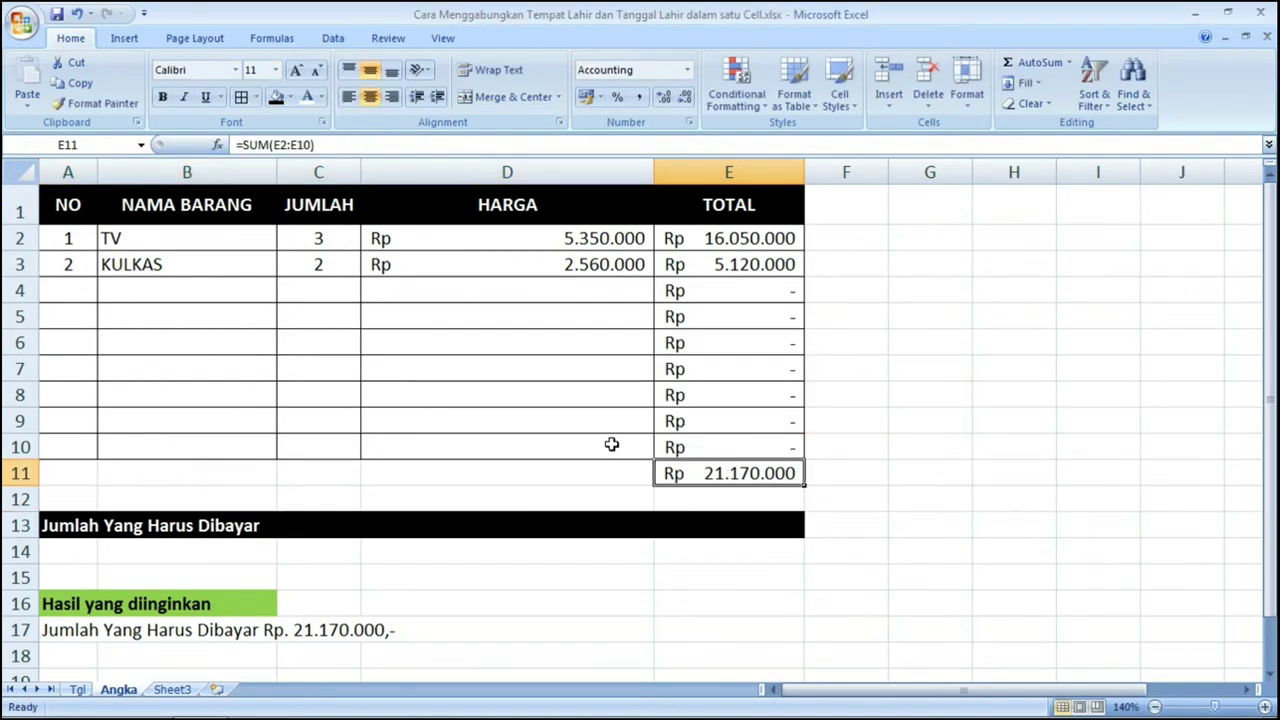
Step: Append &E11 to the A13 formula so it reads Jumlah Yang Harus Dibayar21170000
click(295, 526)
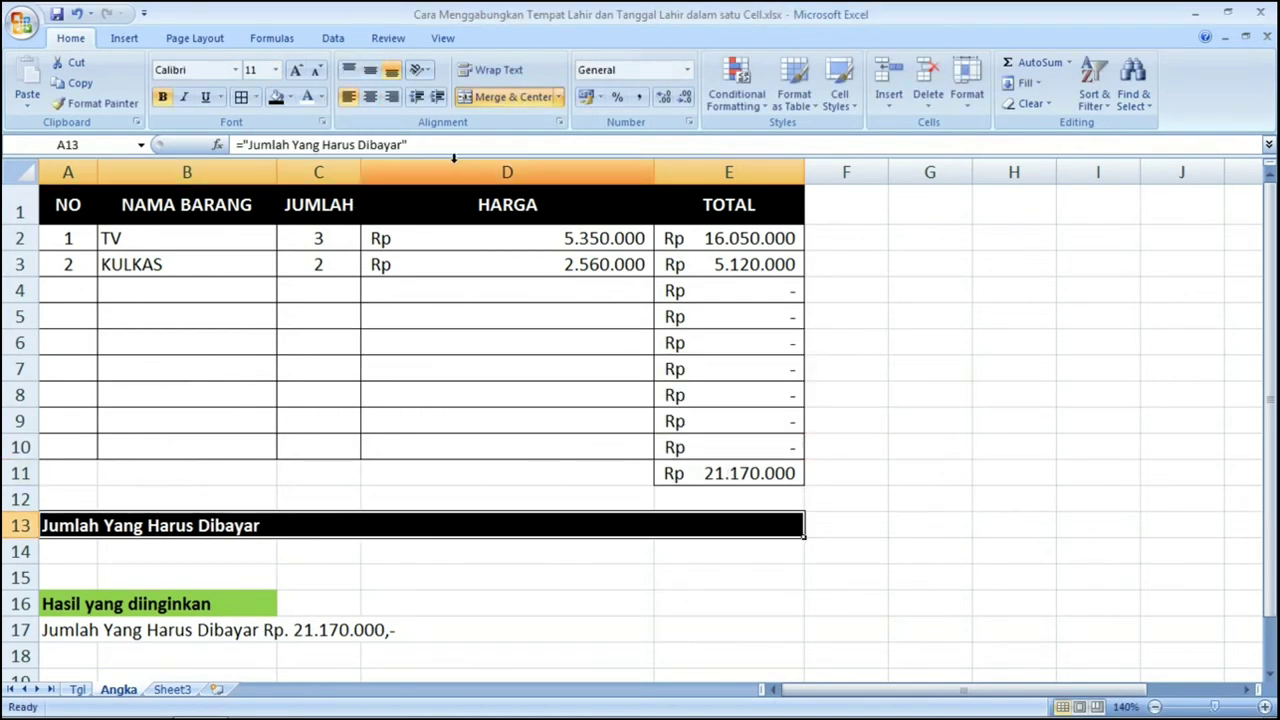
click(443, 145)
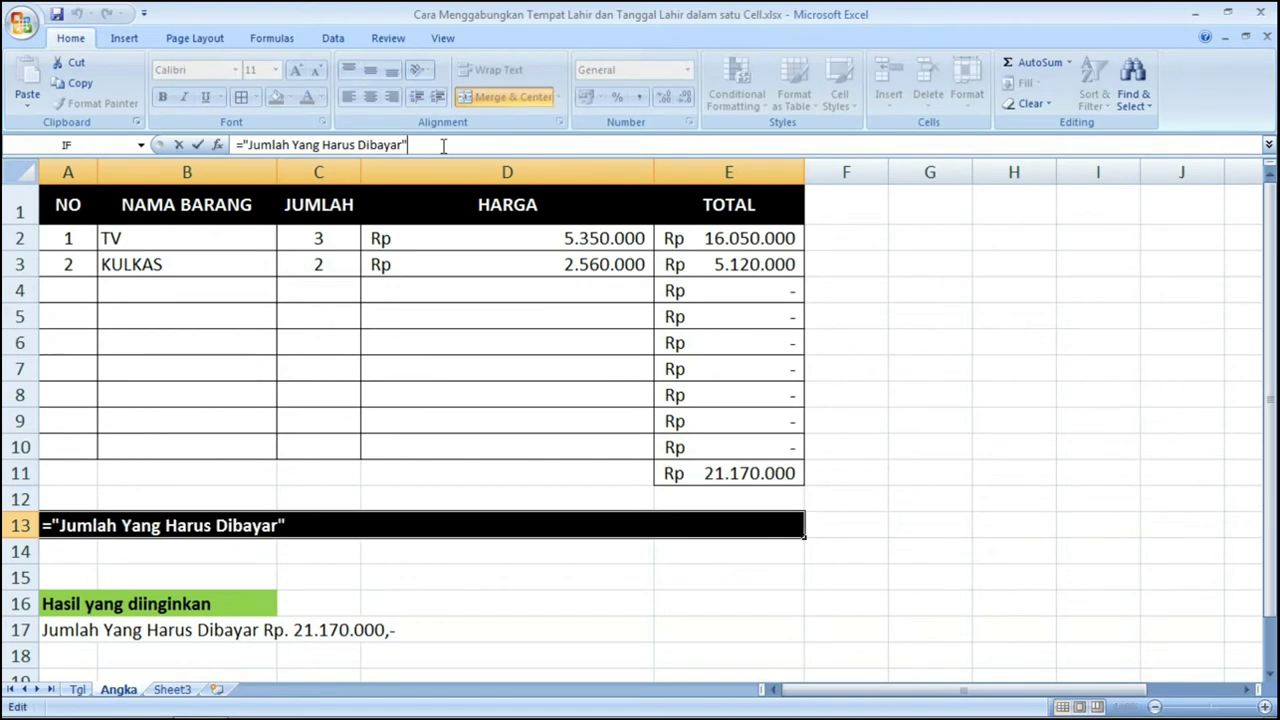
text(&)
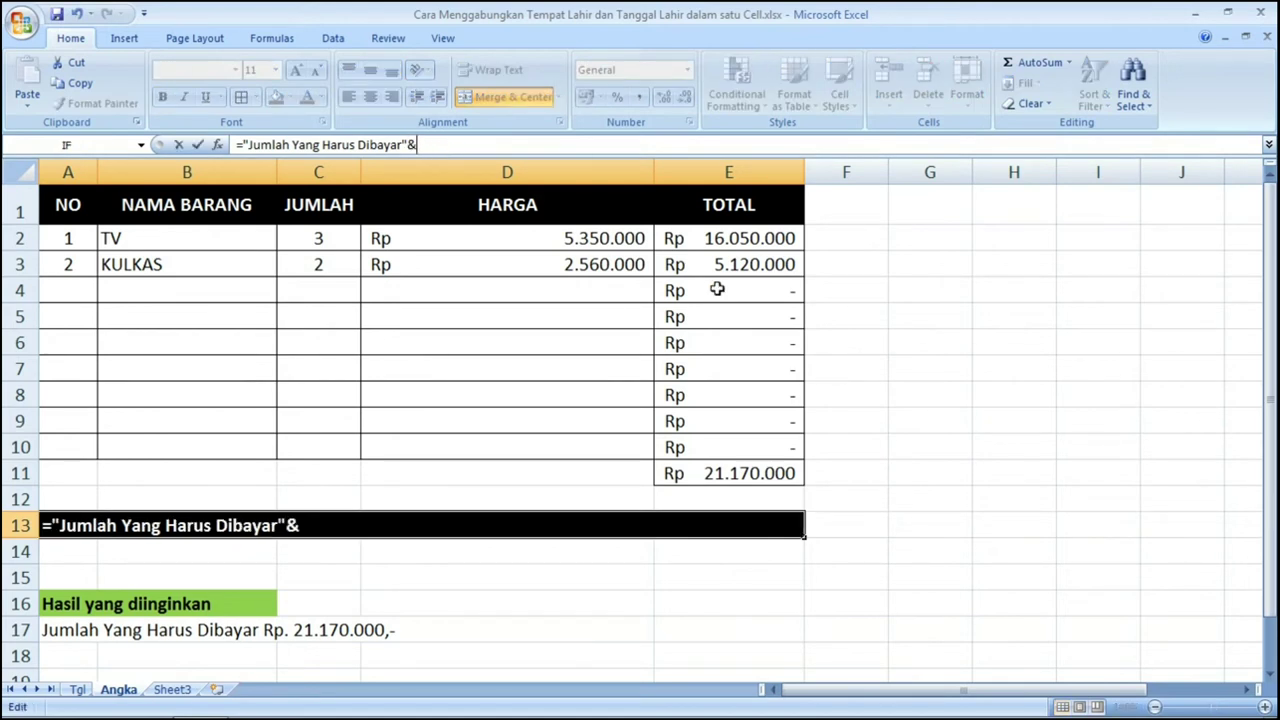
click(733, 472)
key(Return)
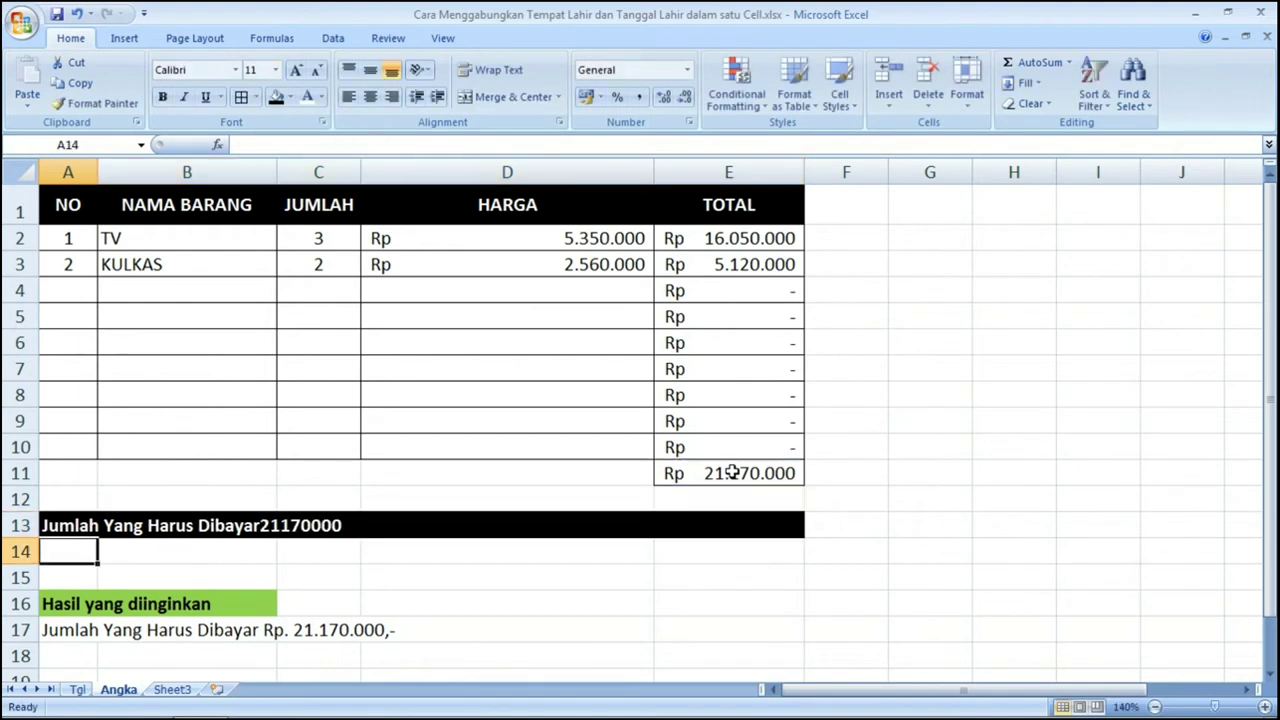
key(Up)
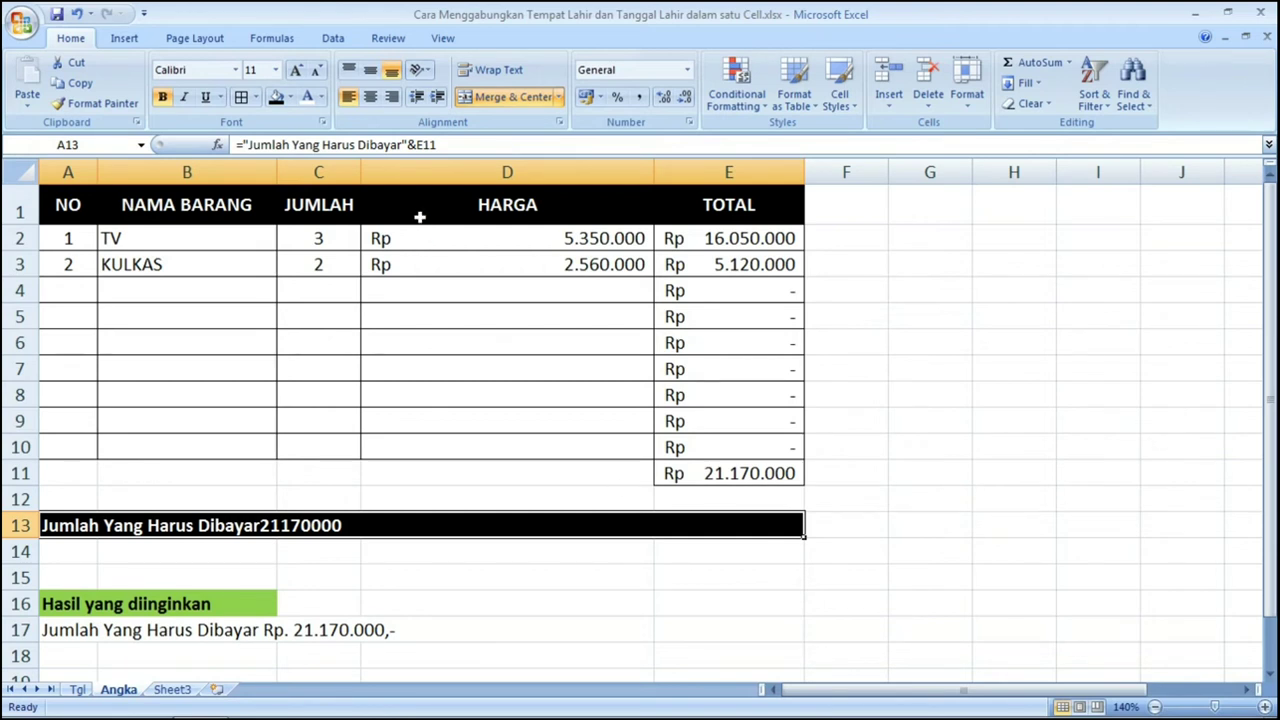
Step: Replace E11 in A13 with TEXT($E$11,"Rp. #.##0,-") to show the total as rupiah
click(412, 144)
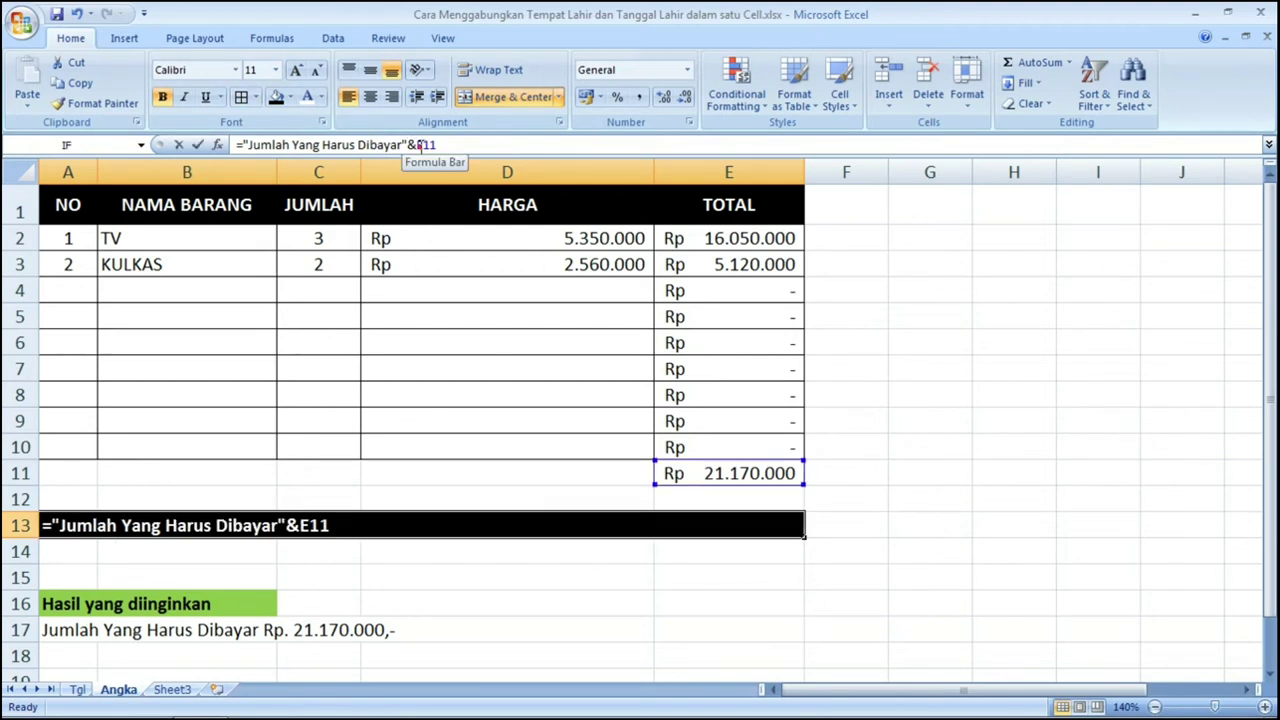
key(BackSpace)
key(BackSpace)
key(BackSpace)
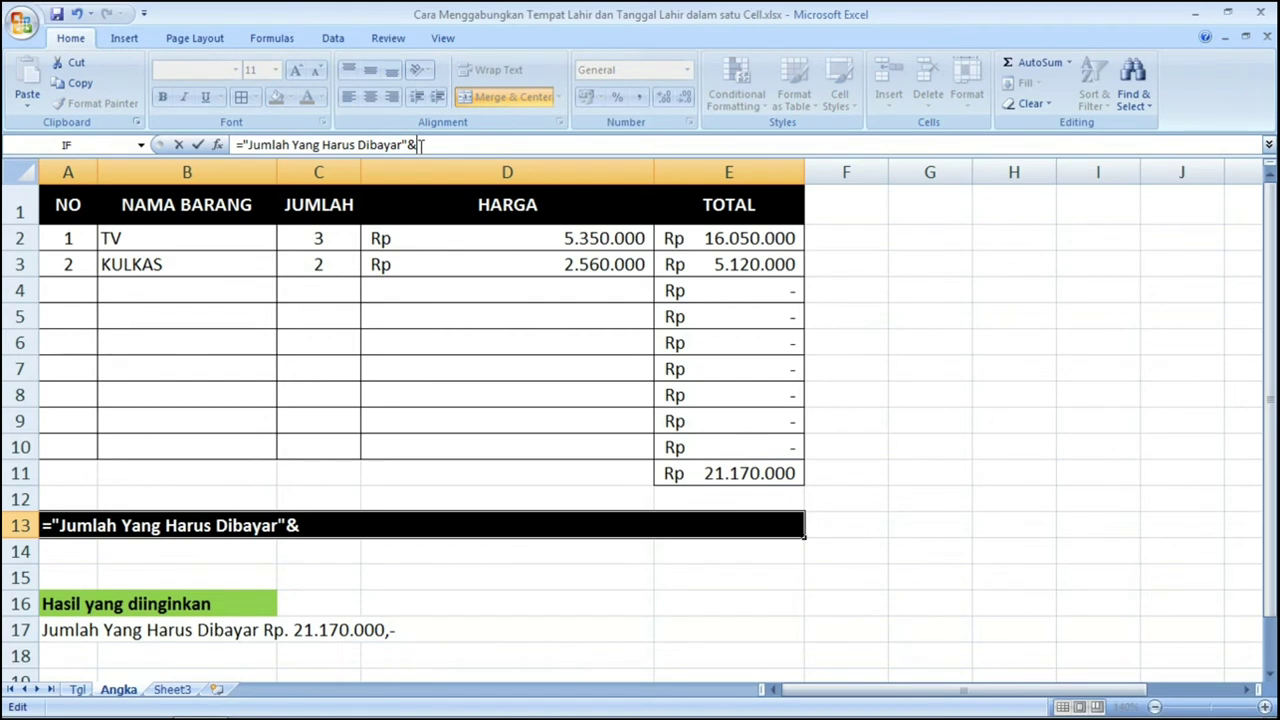
text( tex)
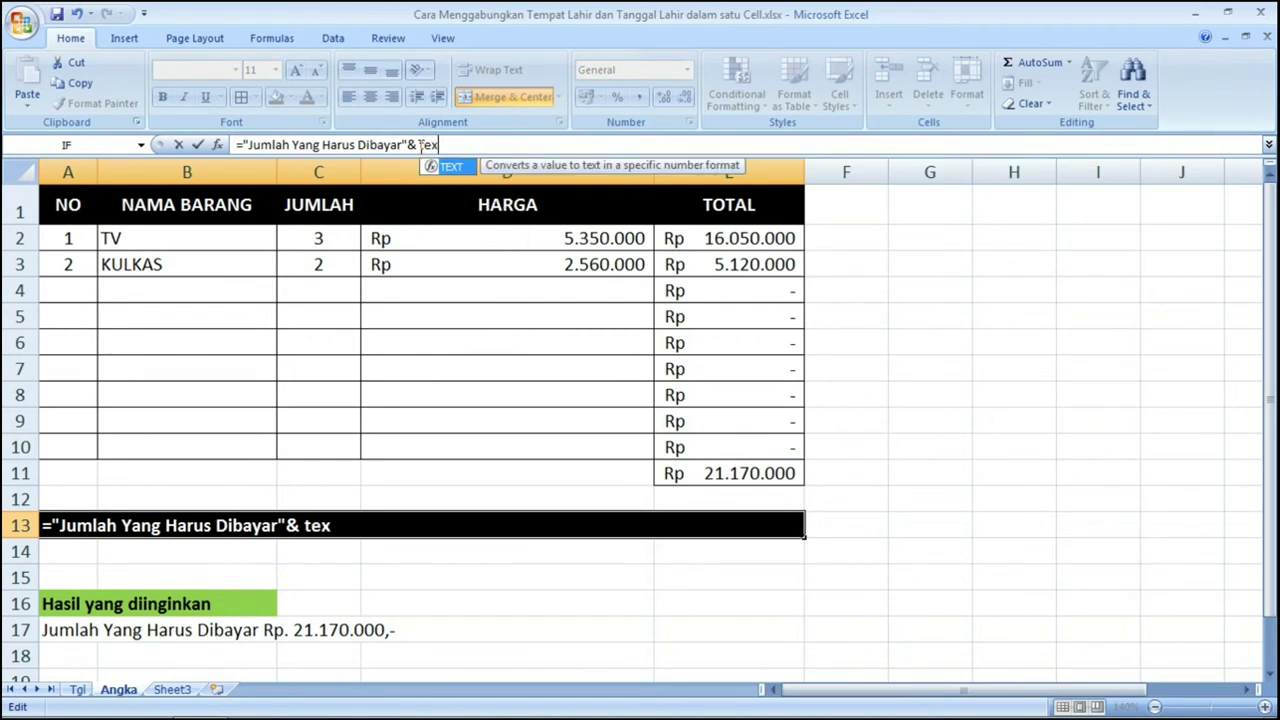
text(t()
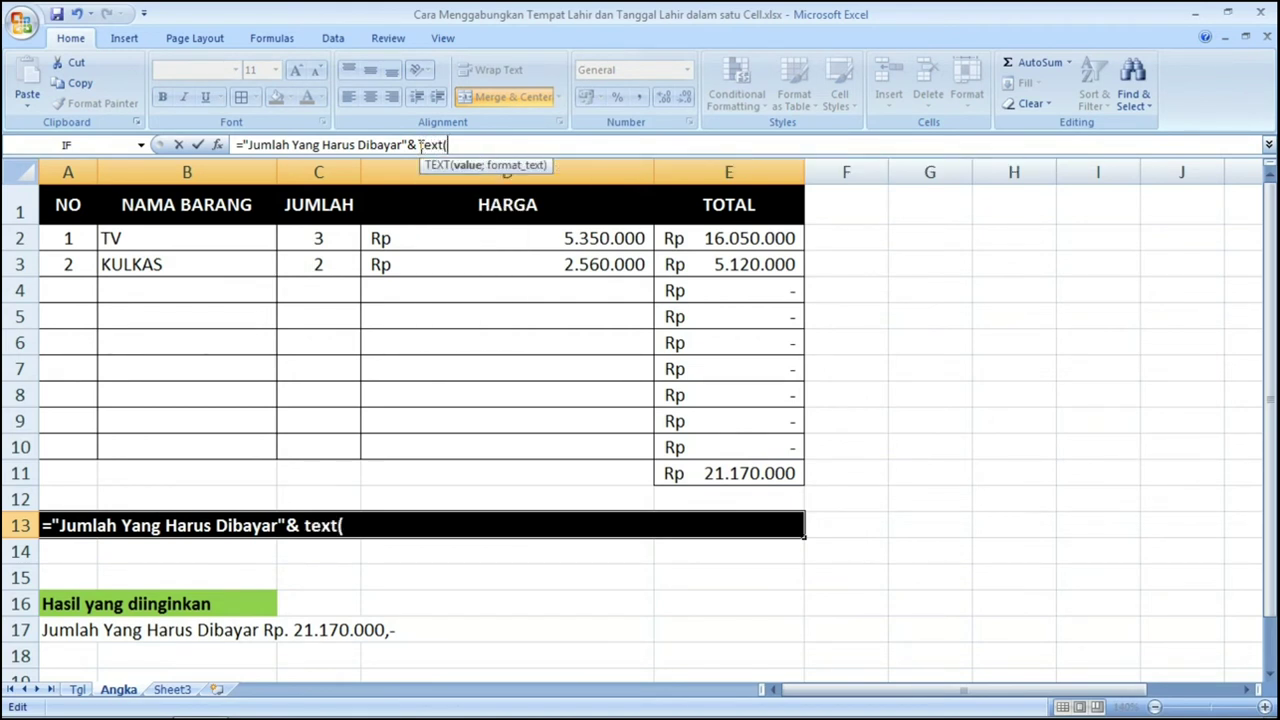
click(219, 145)
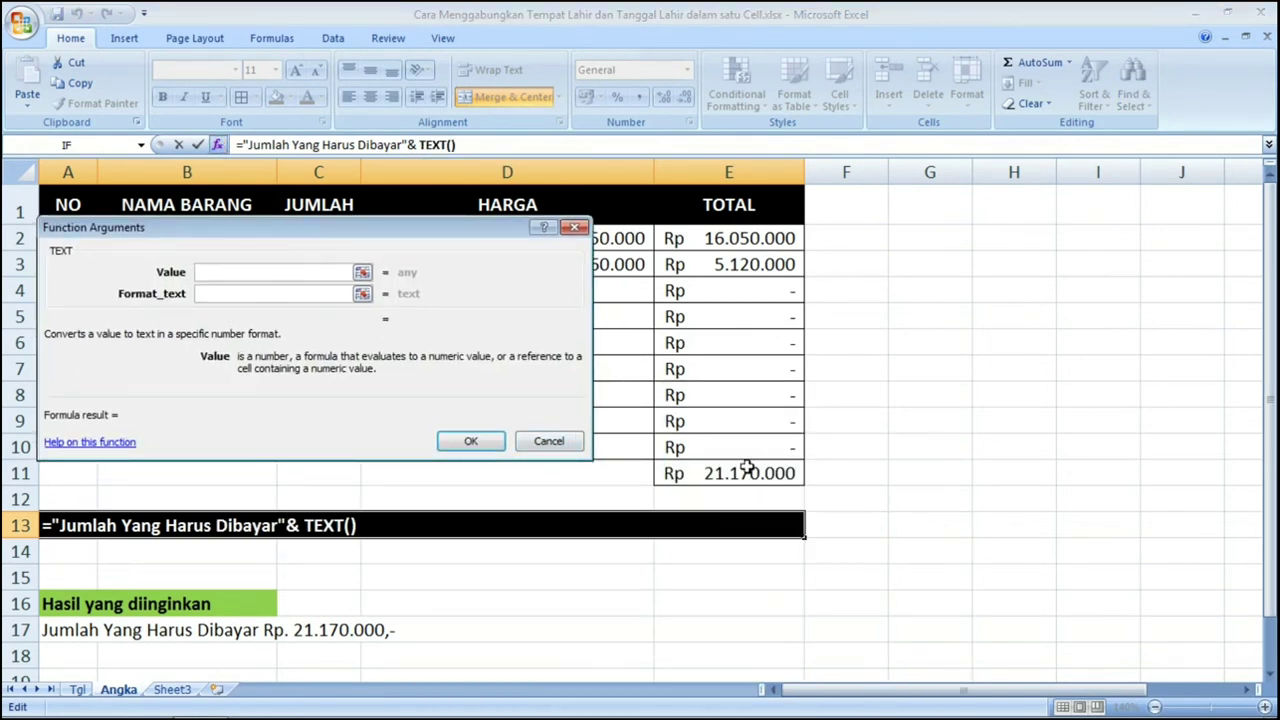
click(738, 474)
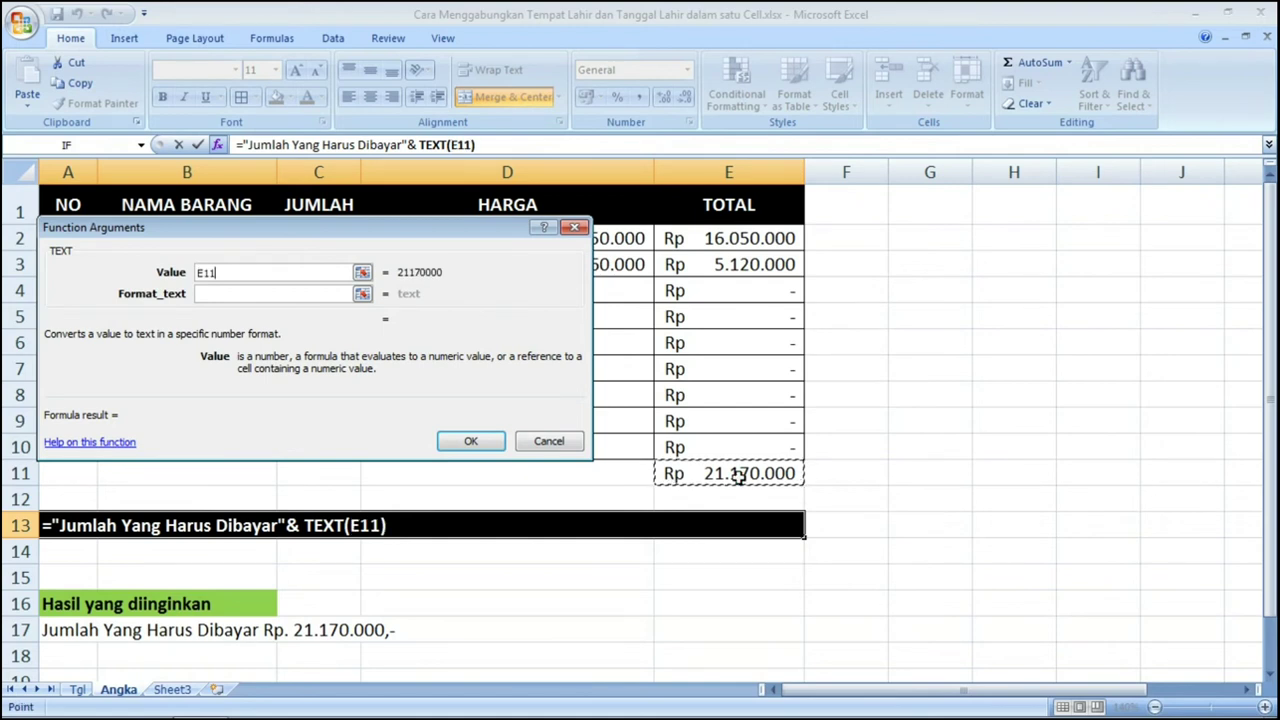
key(F4)
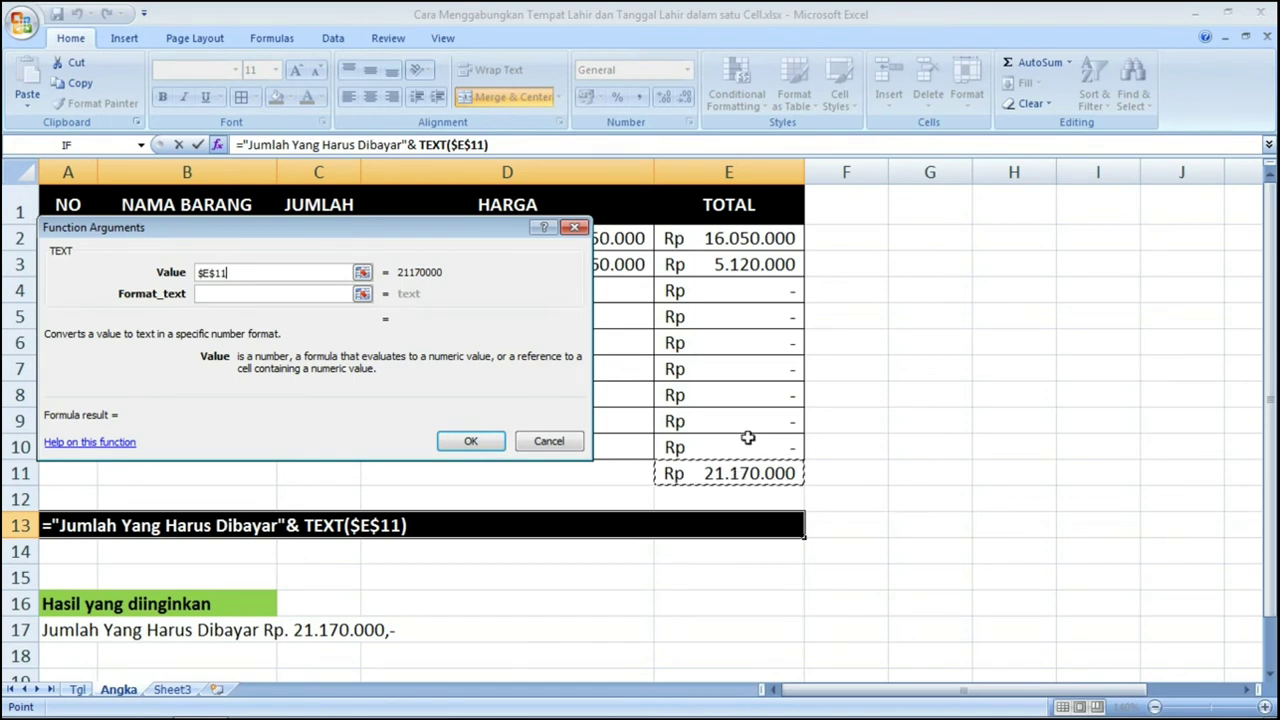
click(204, 293)
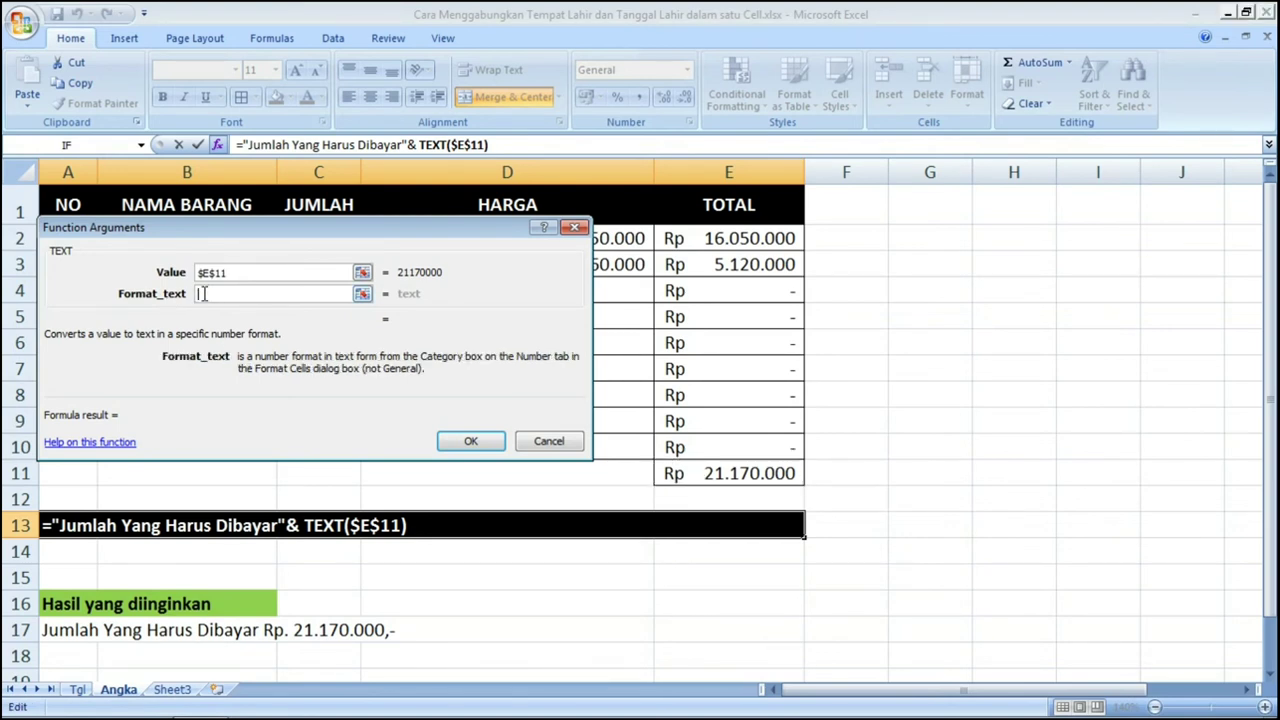
text("R)
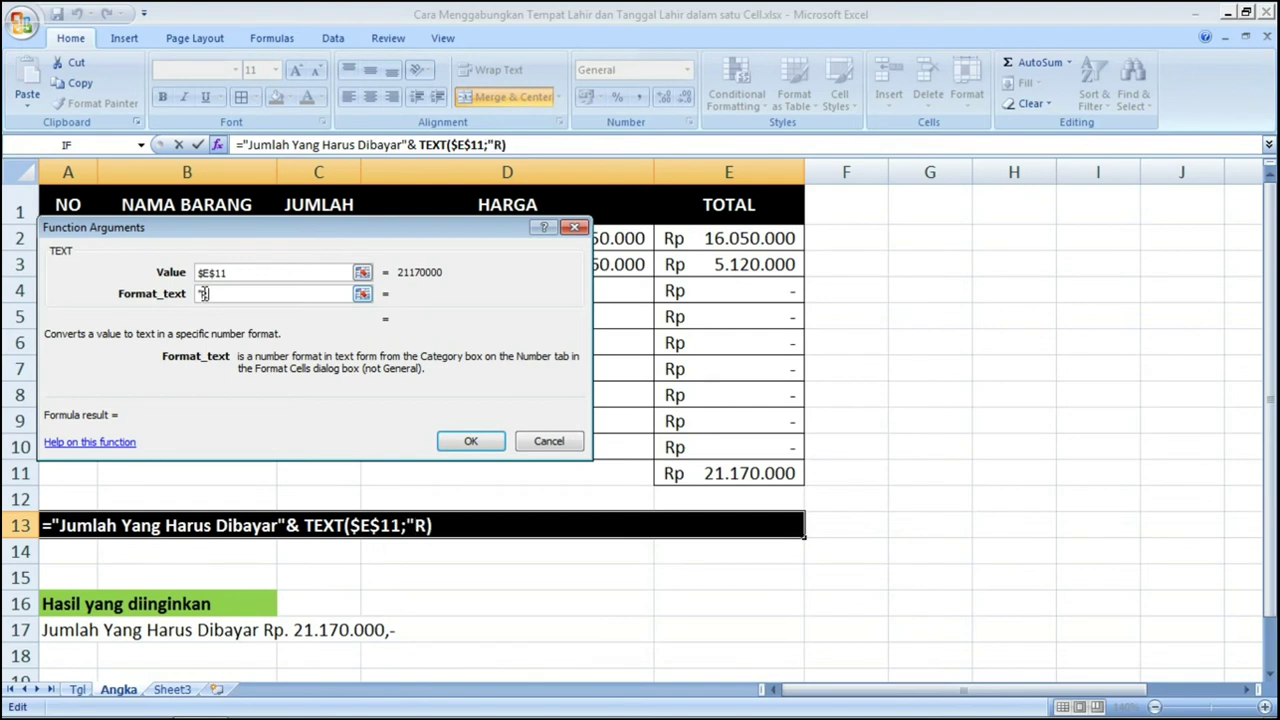
text(p. )
text(#)
text(.)
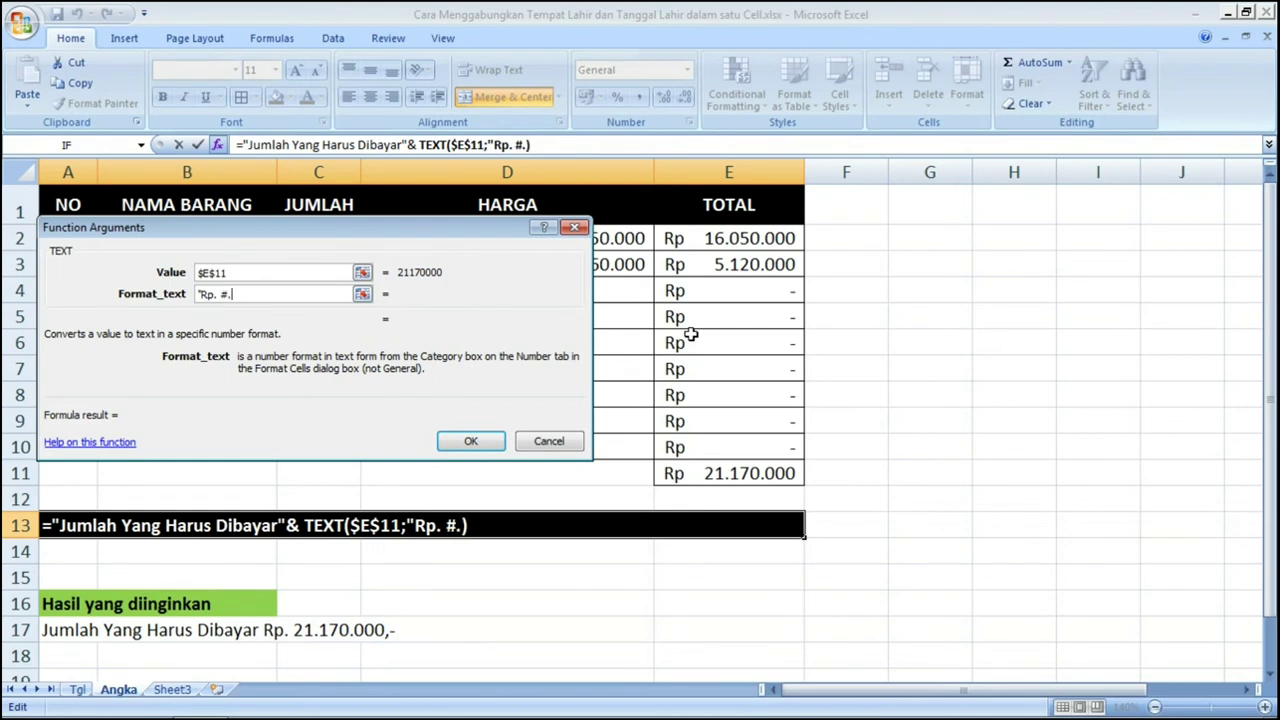
text(##)
text(0)
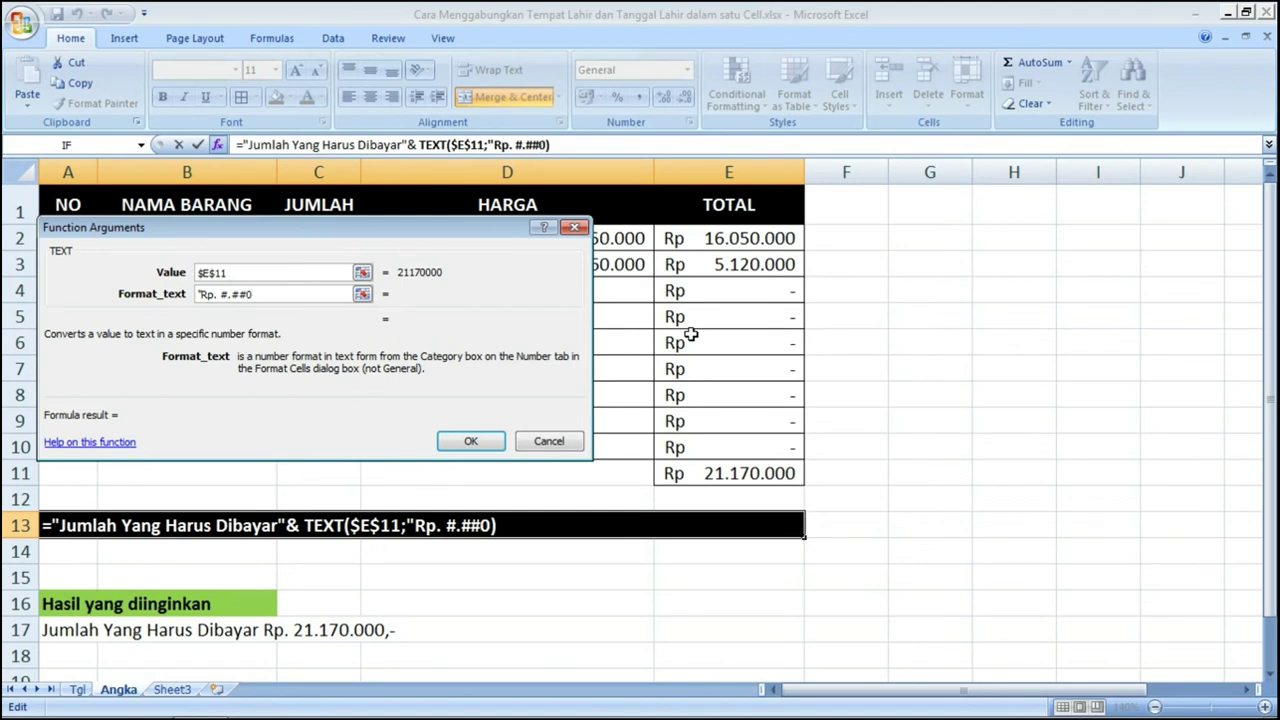
text(,-)
text(")
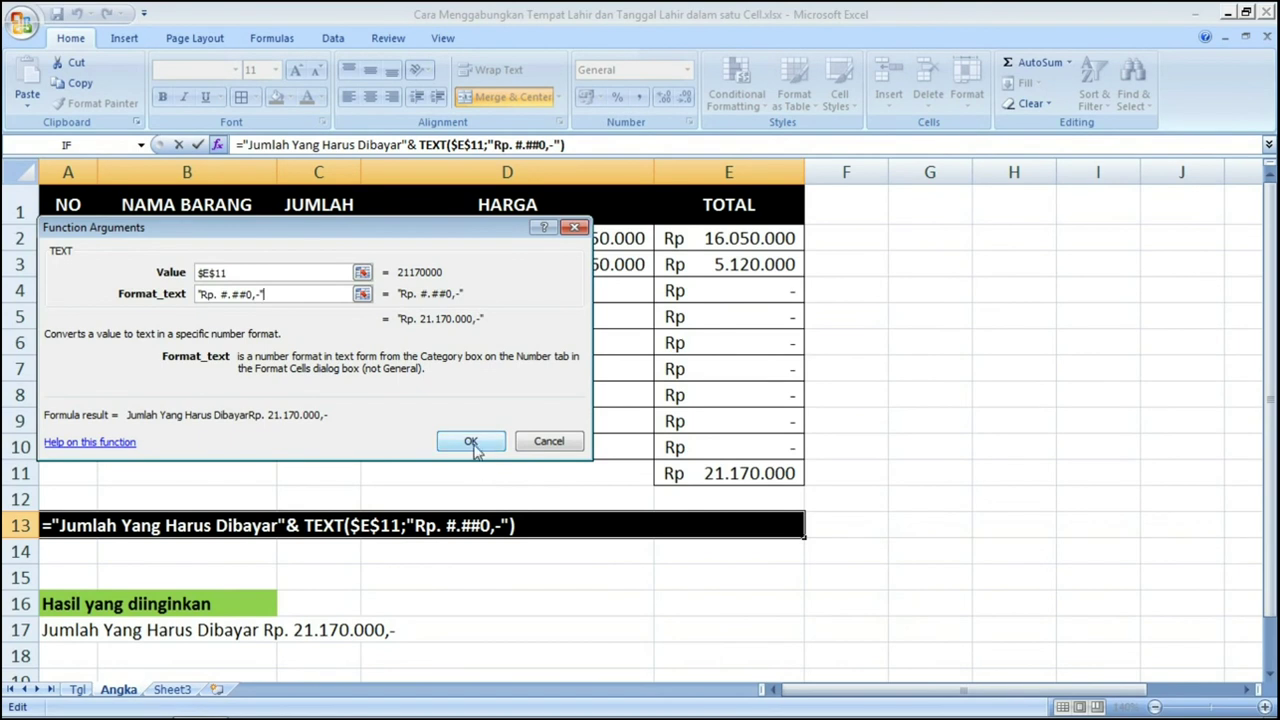
click(468, 443)
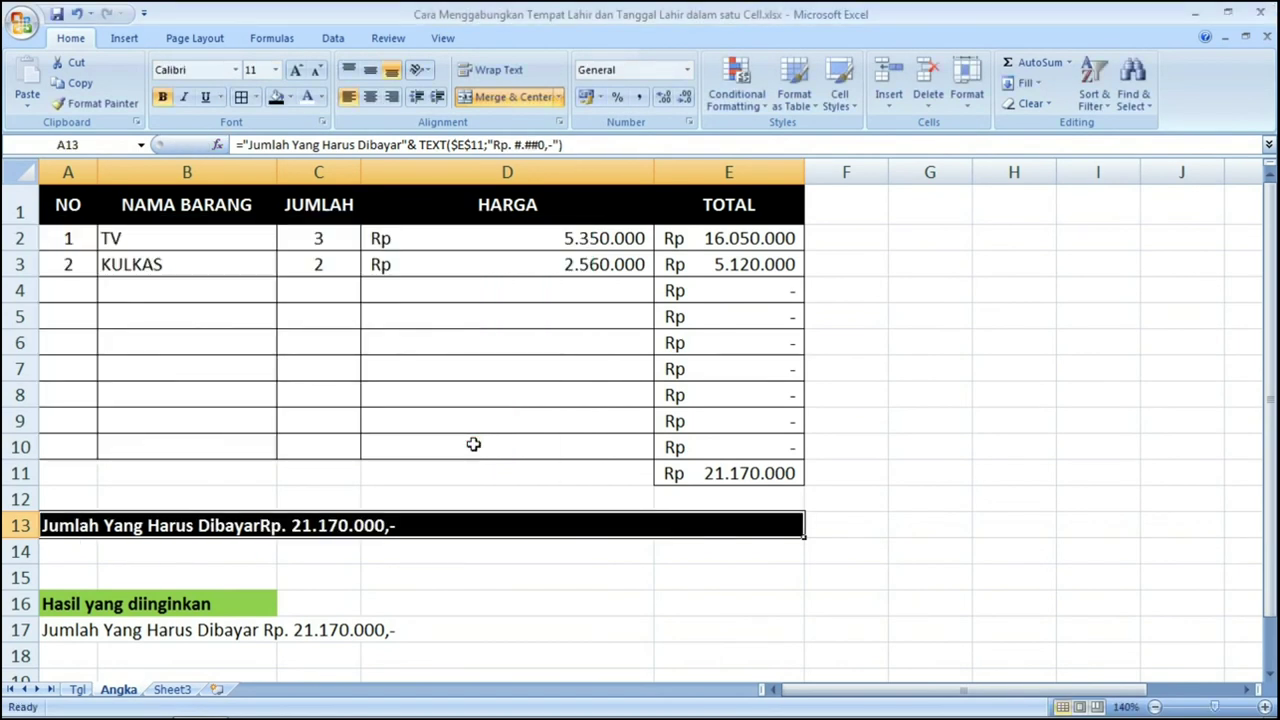
Step: Add a space after Dibayar in the A13 formula so the label and amount separate
click(406, 150)
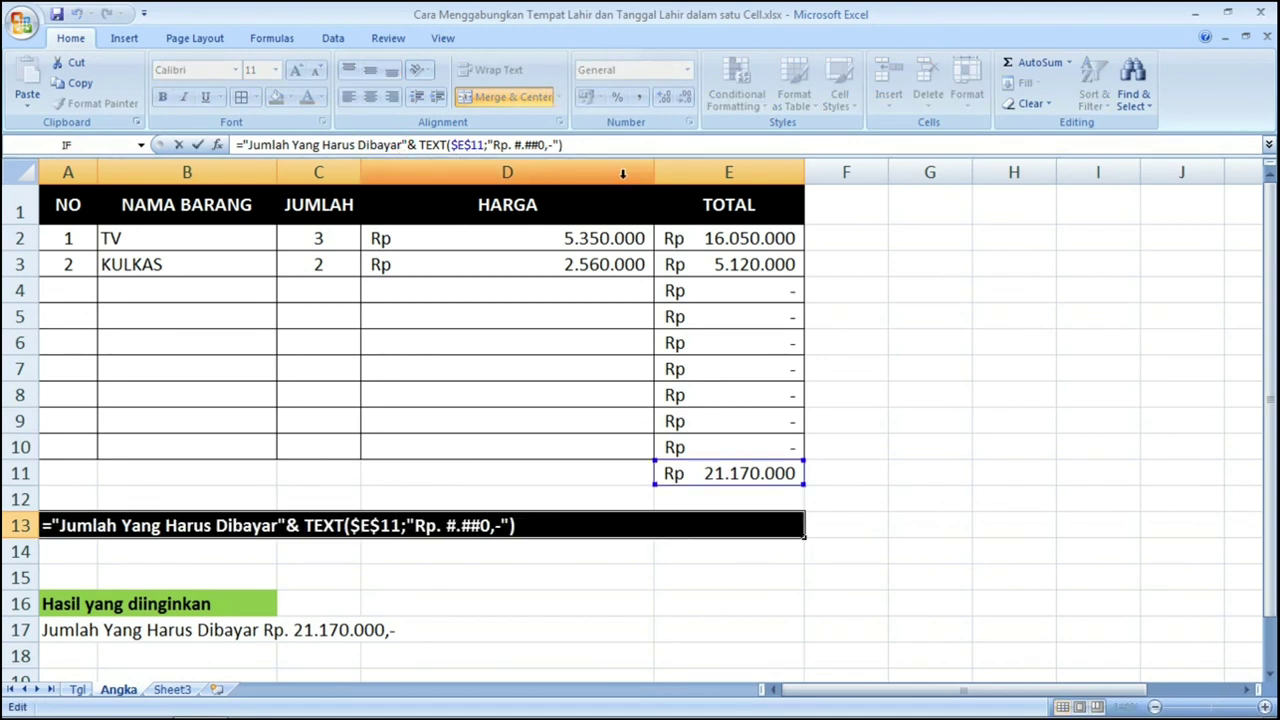
key(Return)
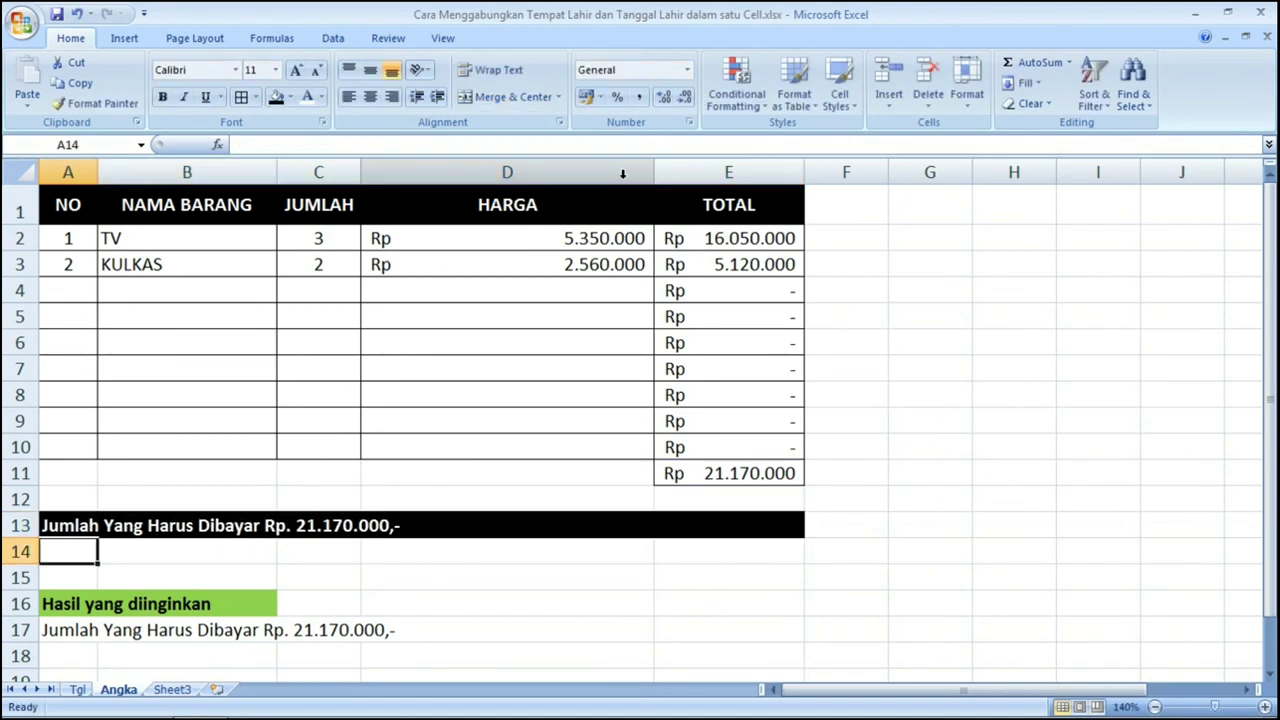